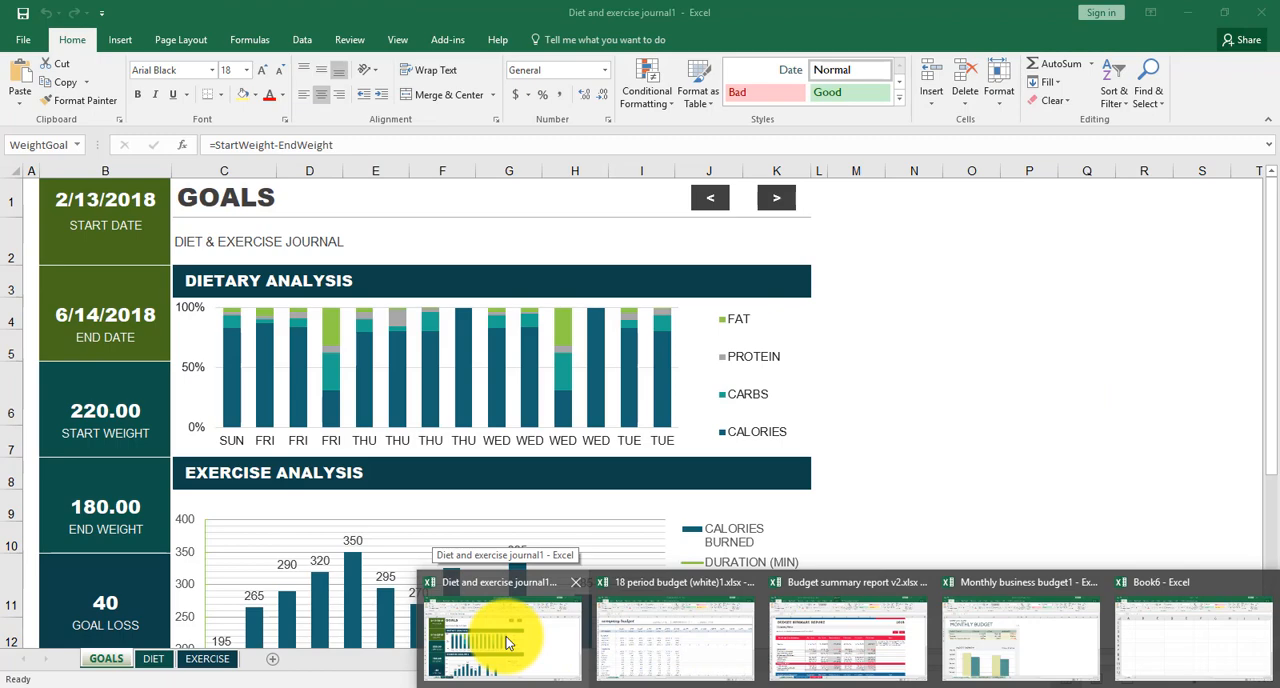
Step: Preview the open workbooks and switch to Budget summary report v2.xlsx
mouse_move(693, 633)
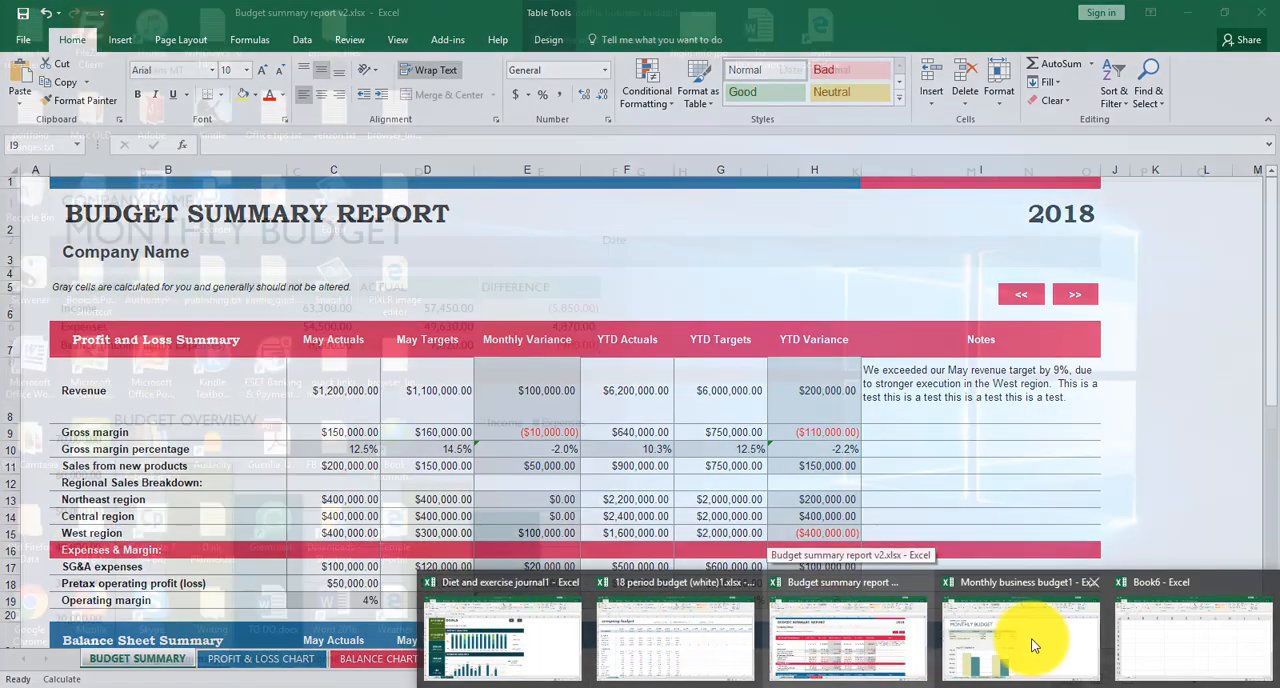
mouse_move(1033, 645)
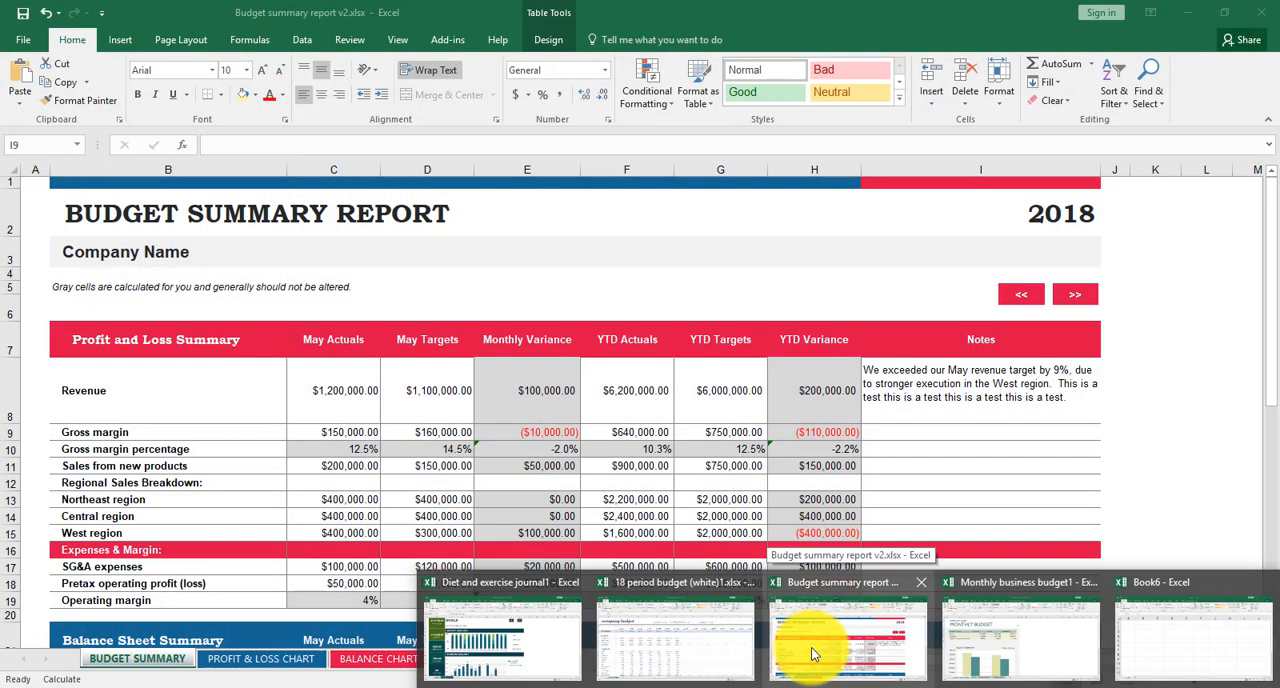
click(811, 647)
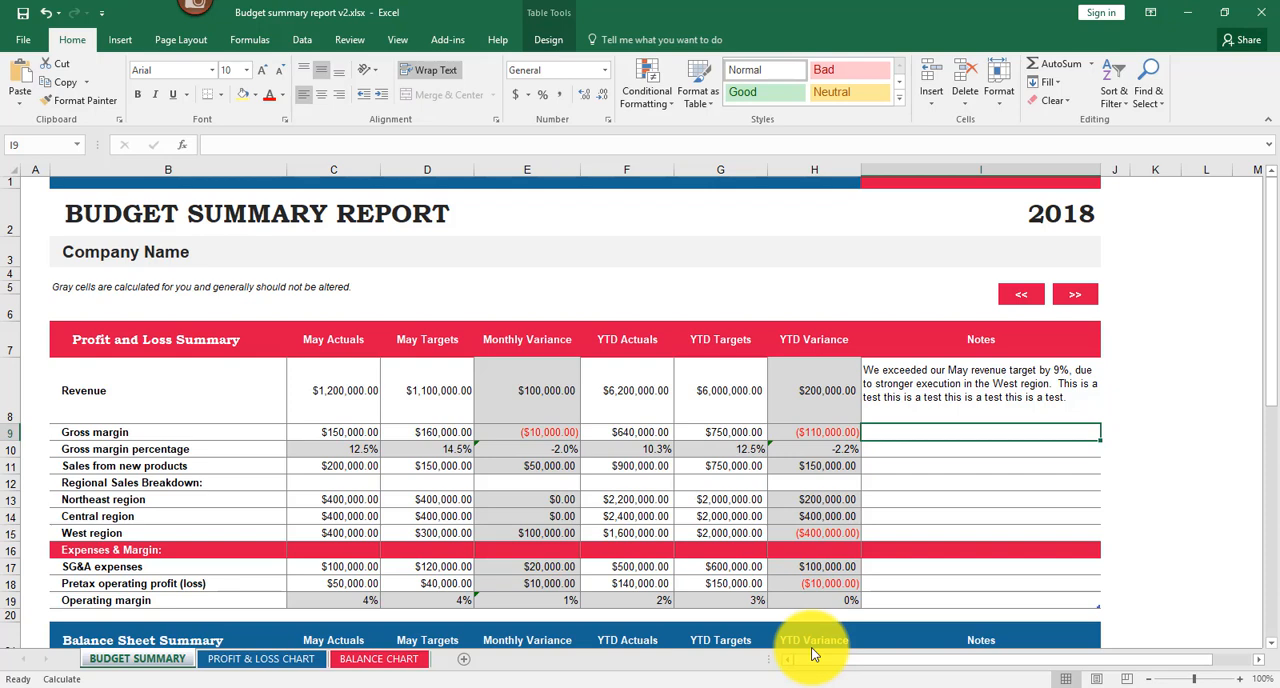
Step: Cycle repeatedly through all the open workbooks to view each one in turn
key(ctrl+Tab)
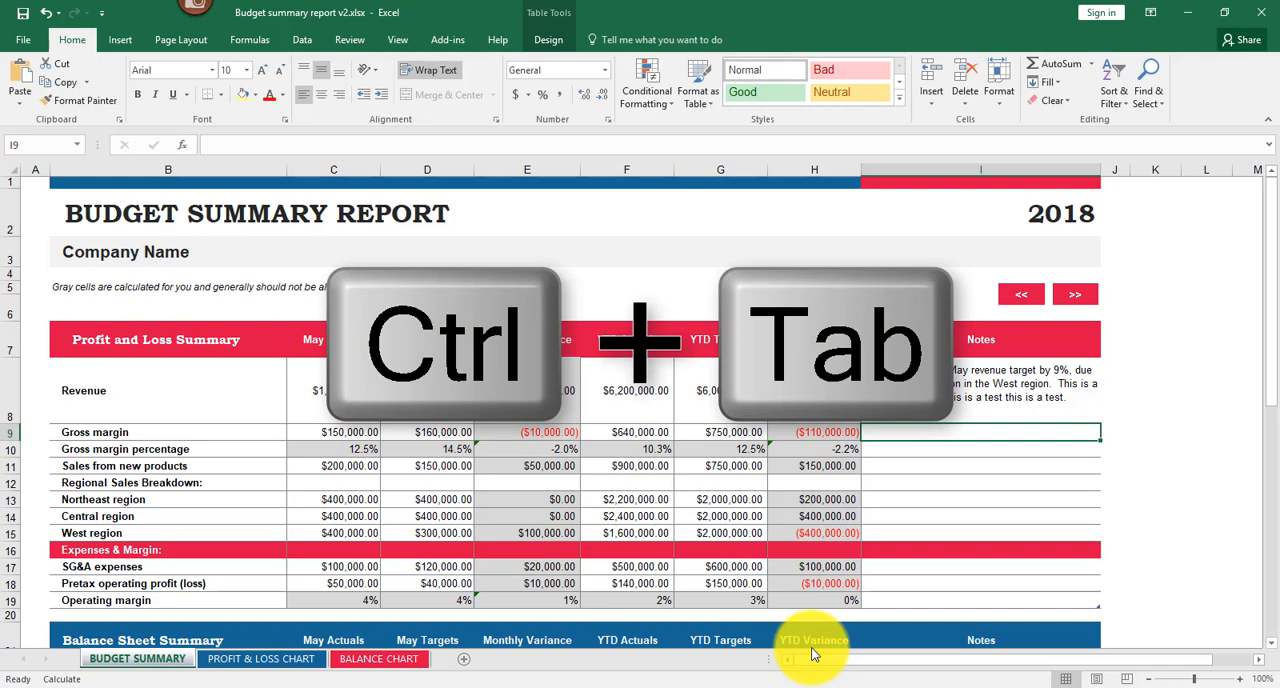
key(ctrl+Tab)
key(ctrl+Tab)
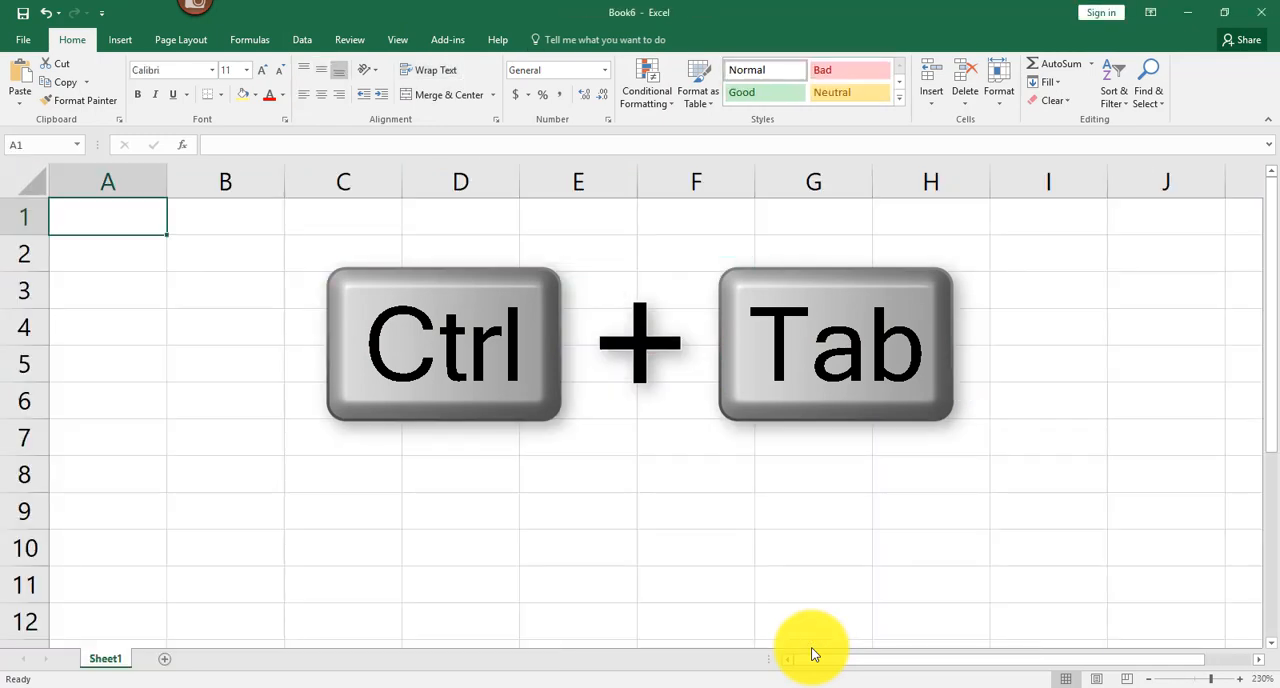
key(ctrl+Tab)
key(ctrl+Tab)
key(ctrl+Tab)
key(ctrl+Tab)
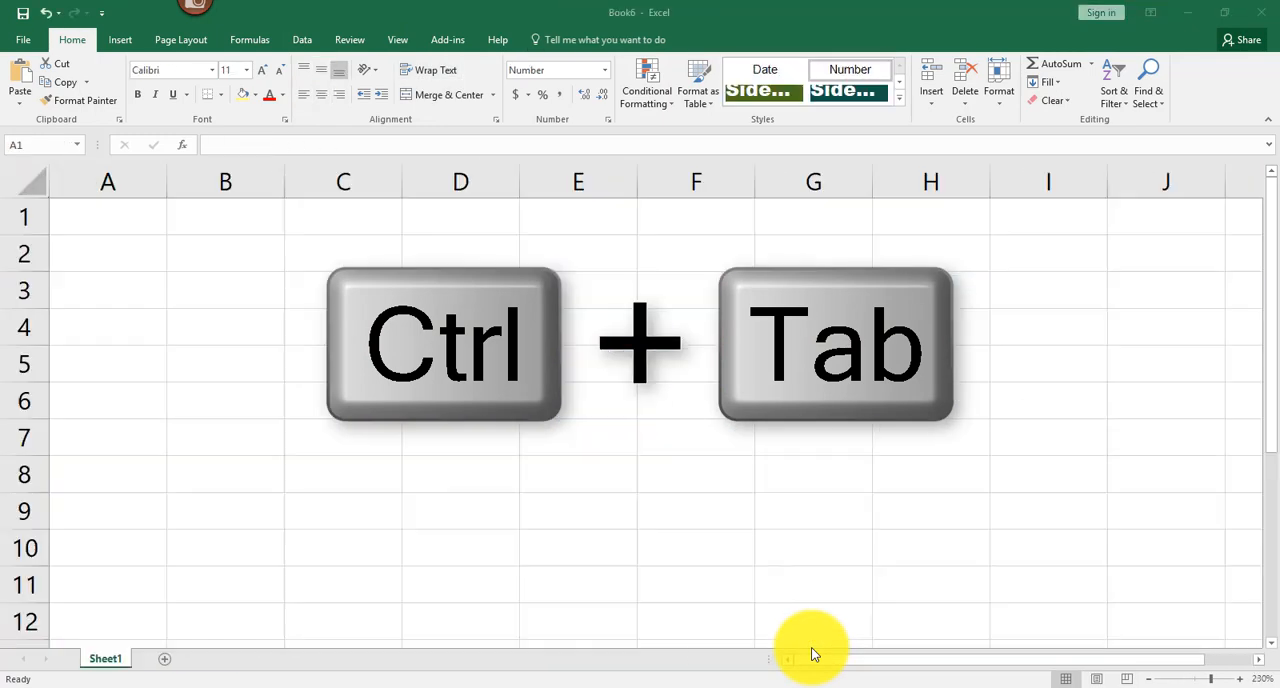
key(ctrl+Tab)
key(ctrl+Tab)
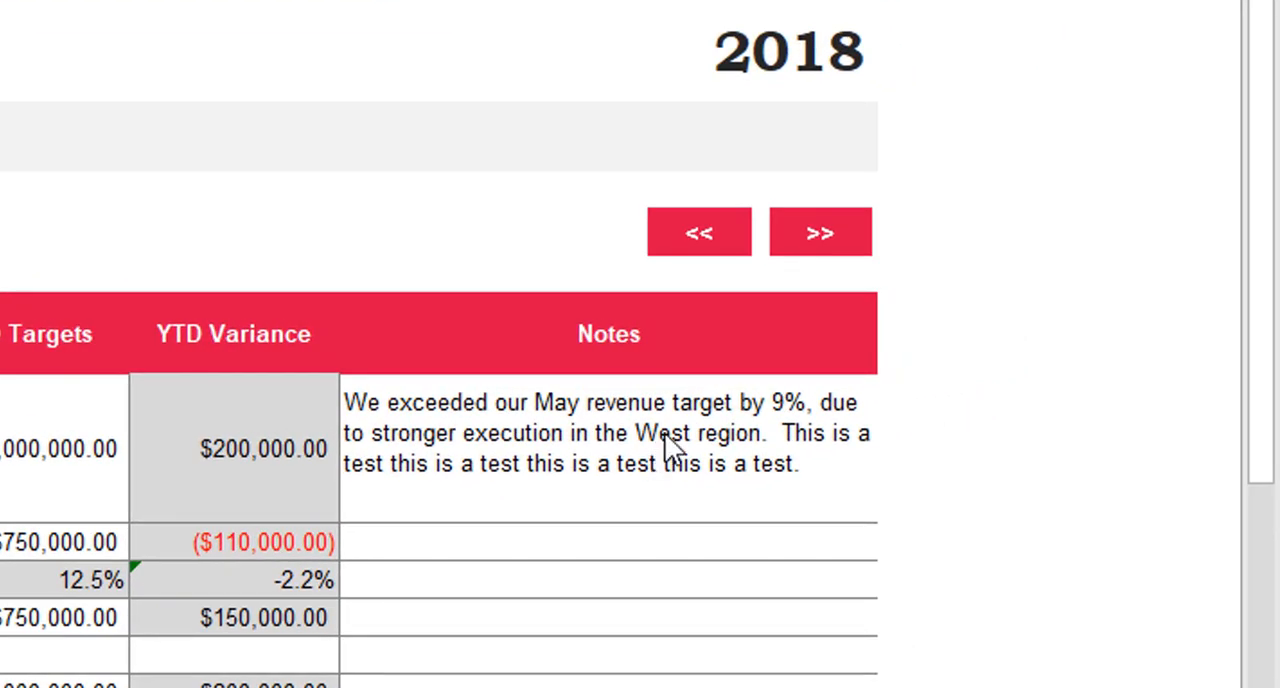
Step: In the Revenue row's Notes cell, insert two line breaks before "This is a test" and remove the leading space from the new paragraph
click(657, 437)
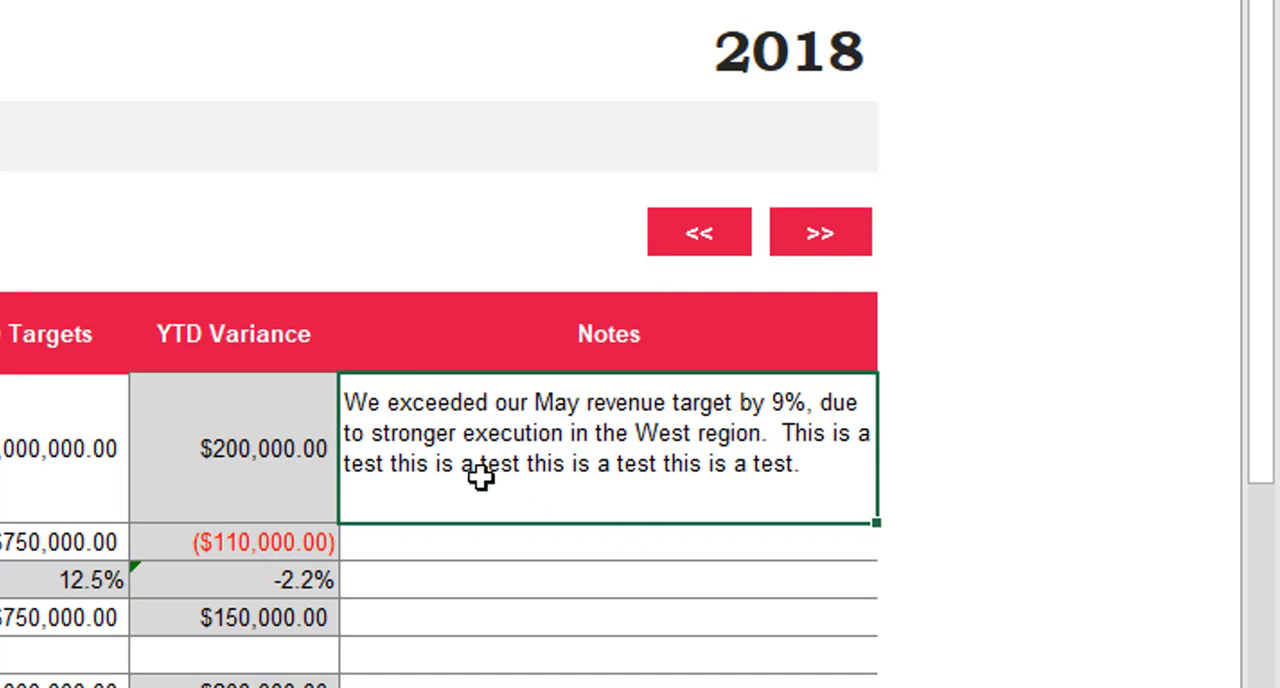
double_click(778, 432)
key(alt+Return)
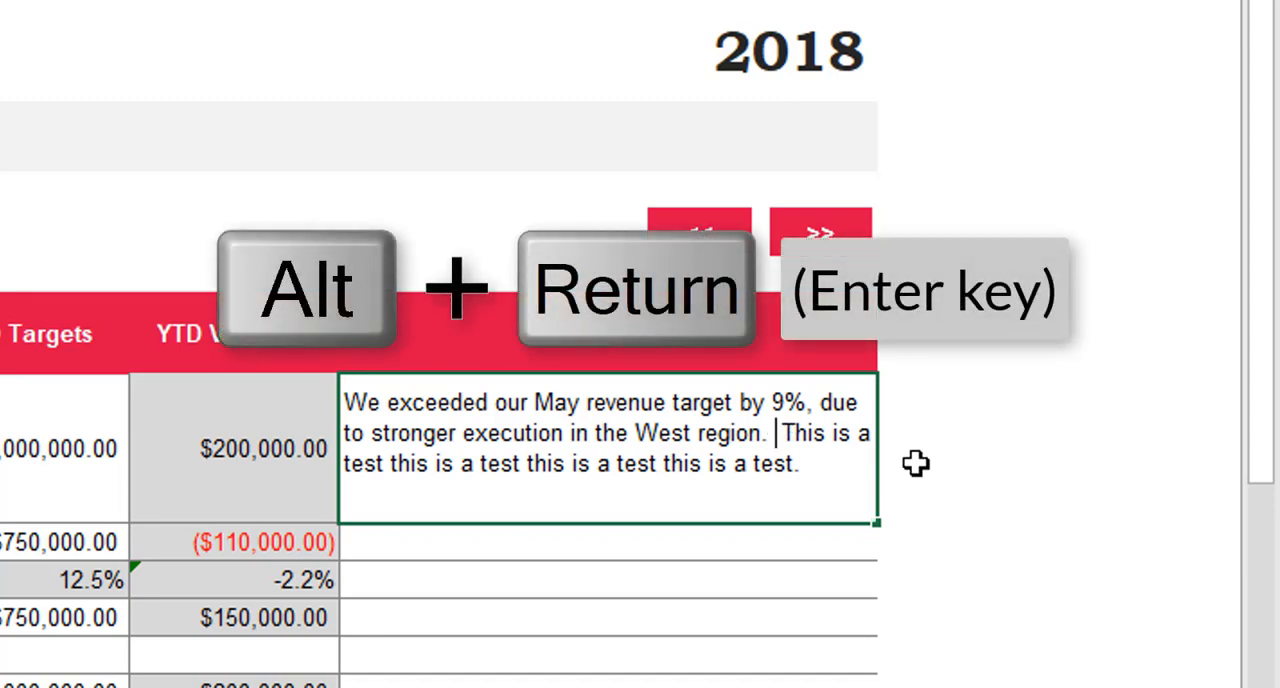
key(alt+Return)
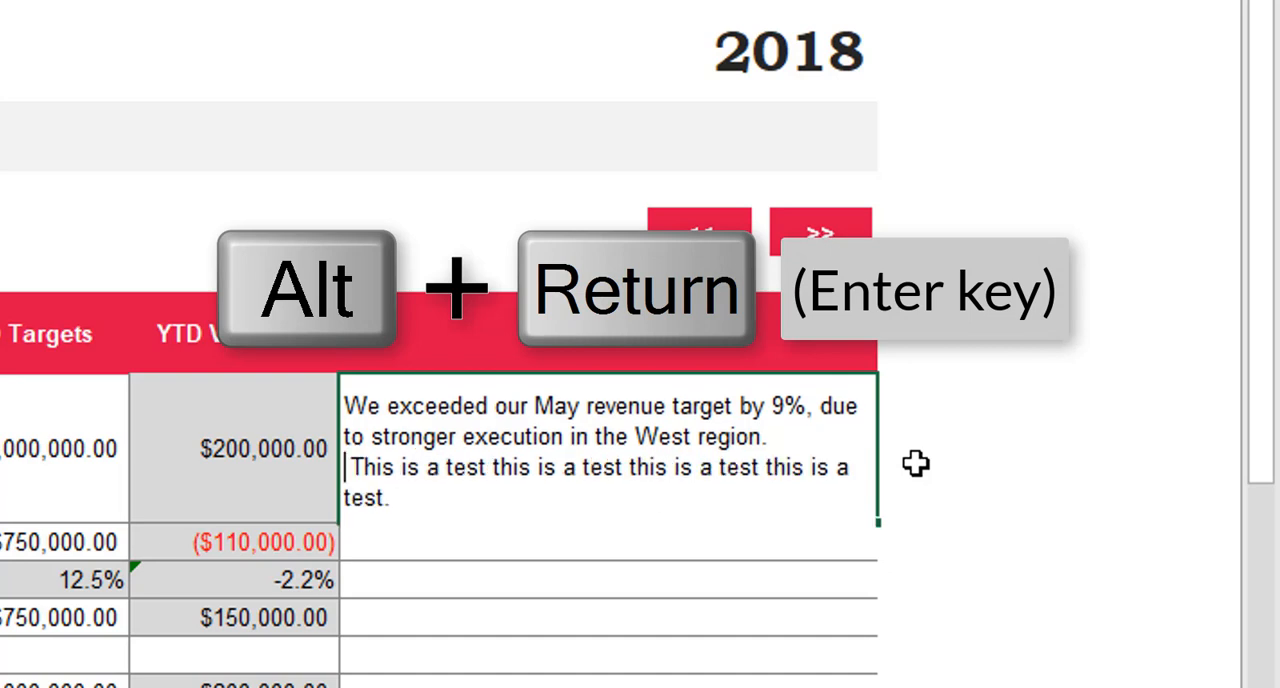
key(alt+Return)
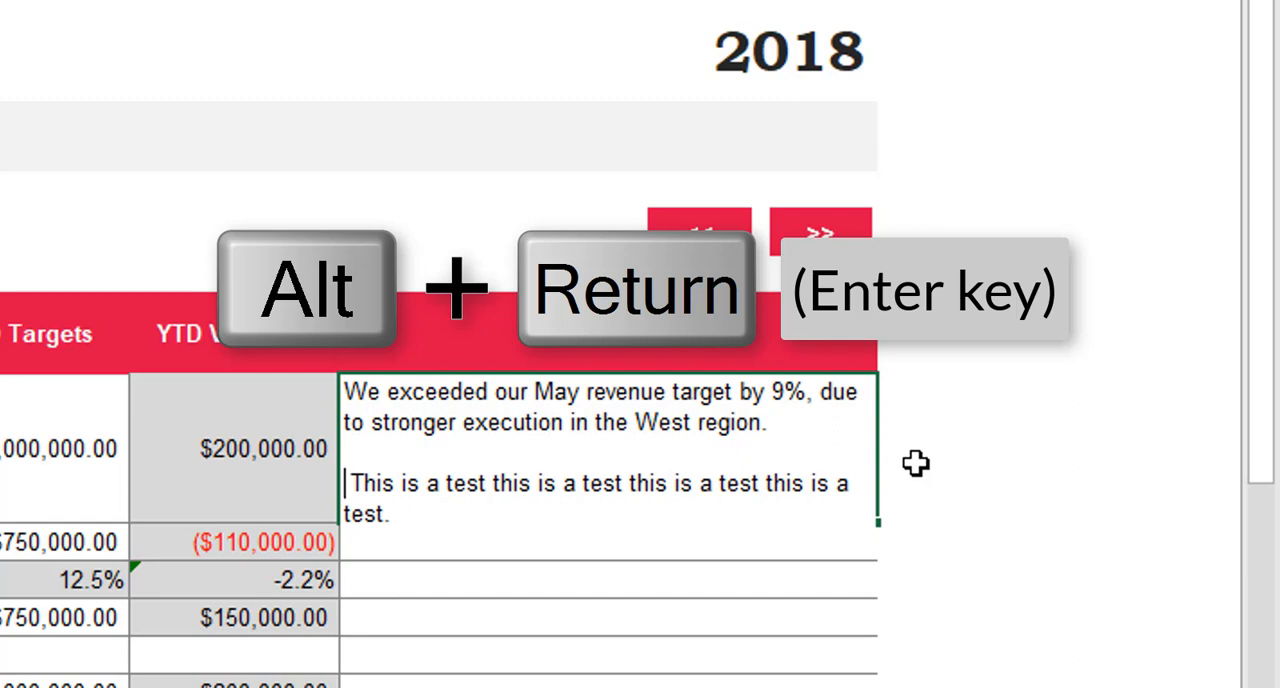
key(Delete)
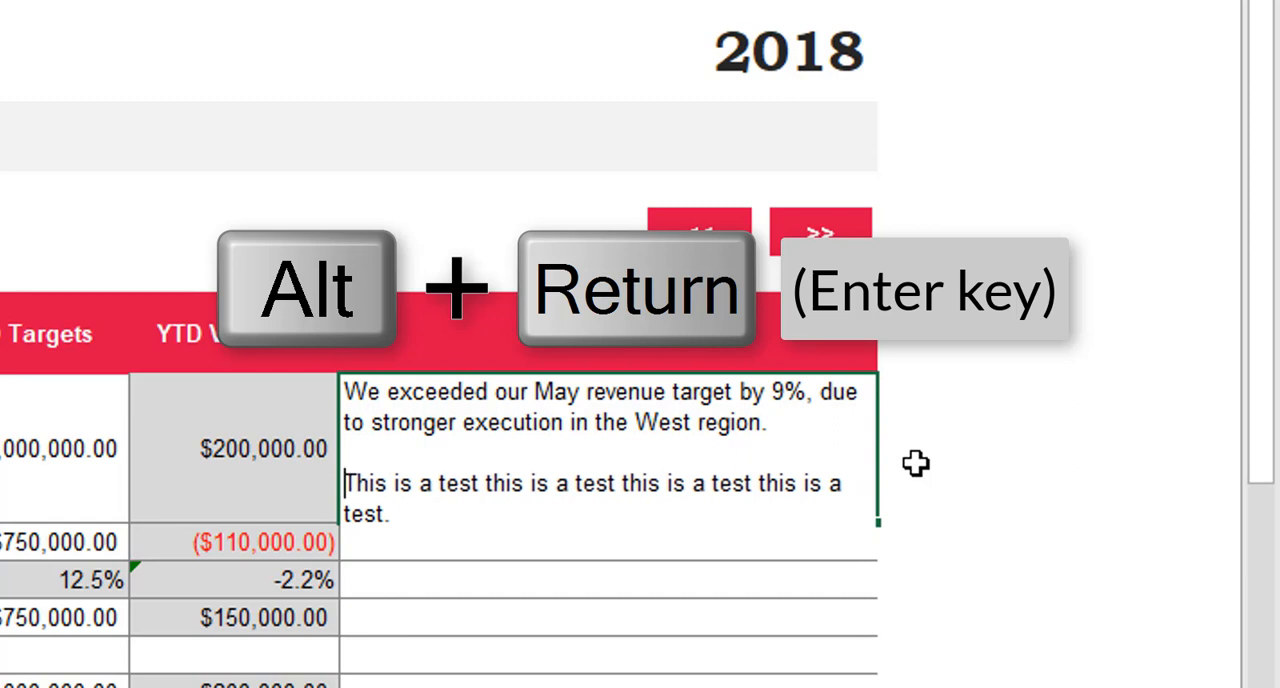
key(Return)
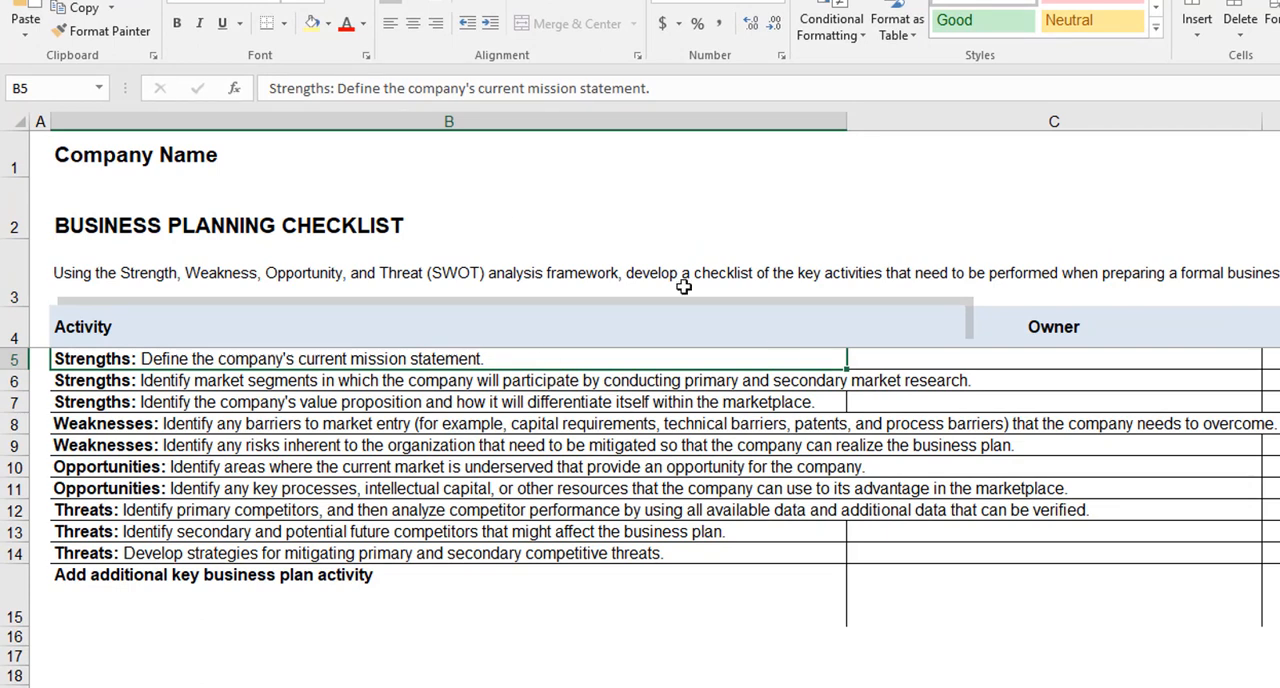
Step: Enter the owner's full name in cell C6 for the market segments activity in the business planning checklist
key(Down)
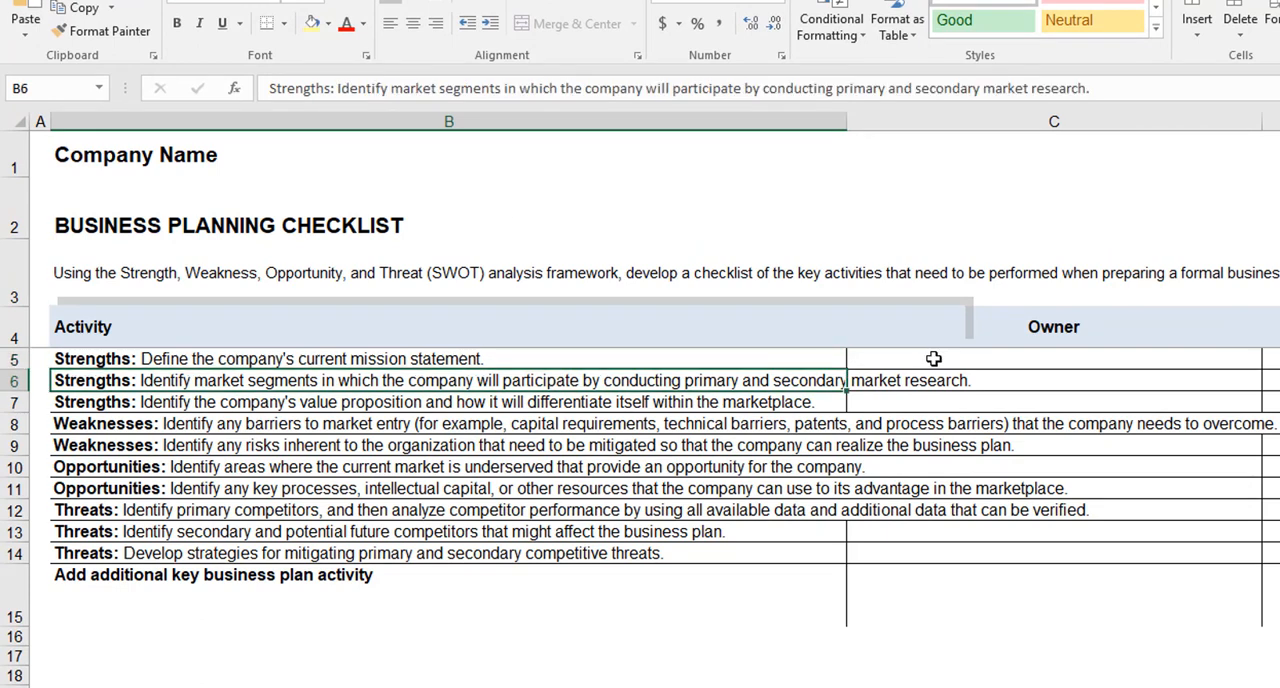
click(1001, 381)
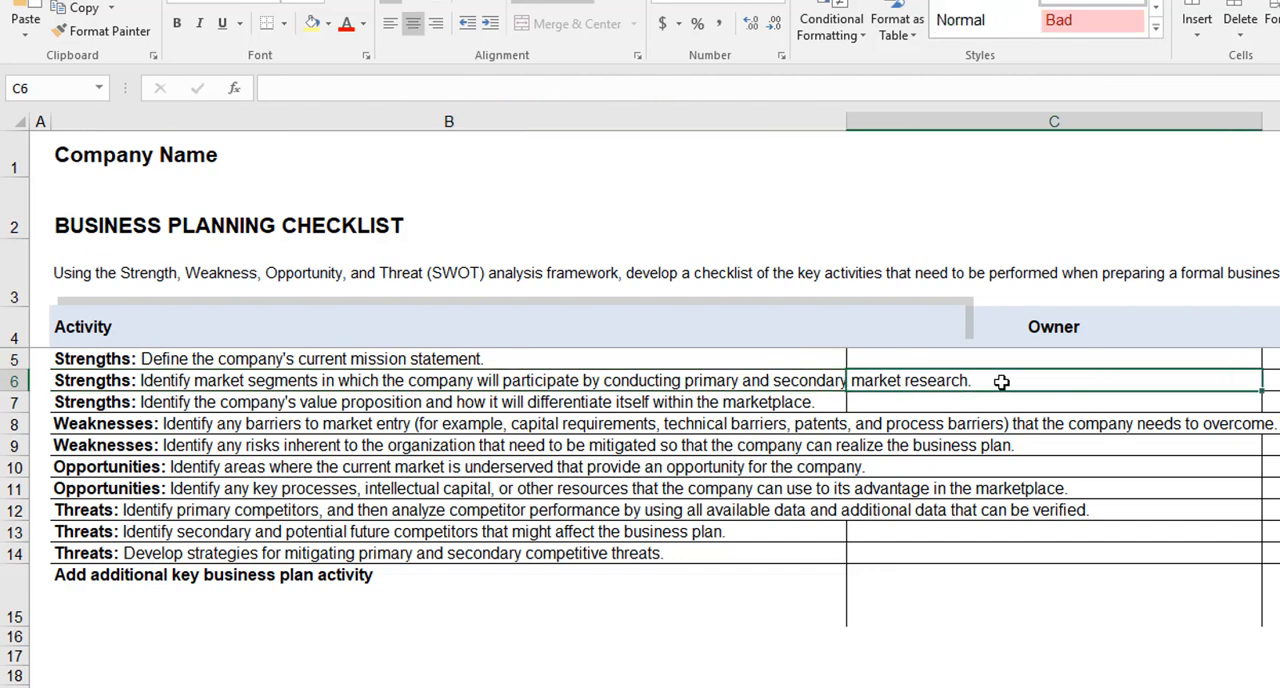
text(John Sm)
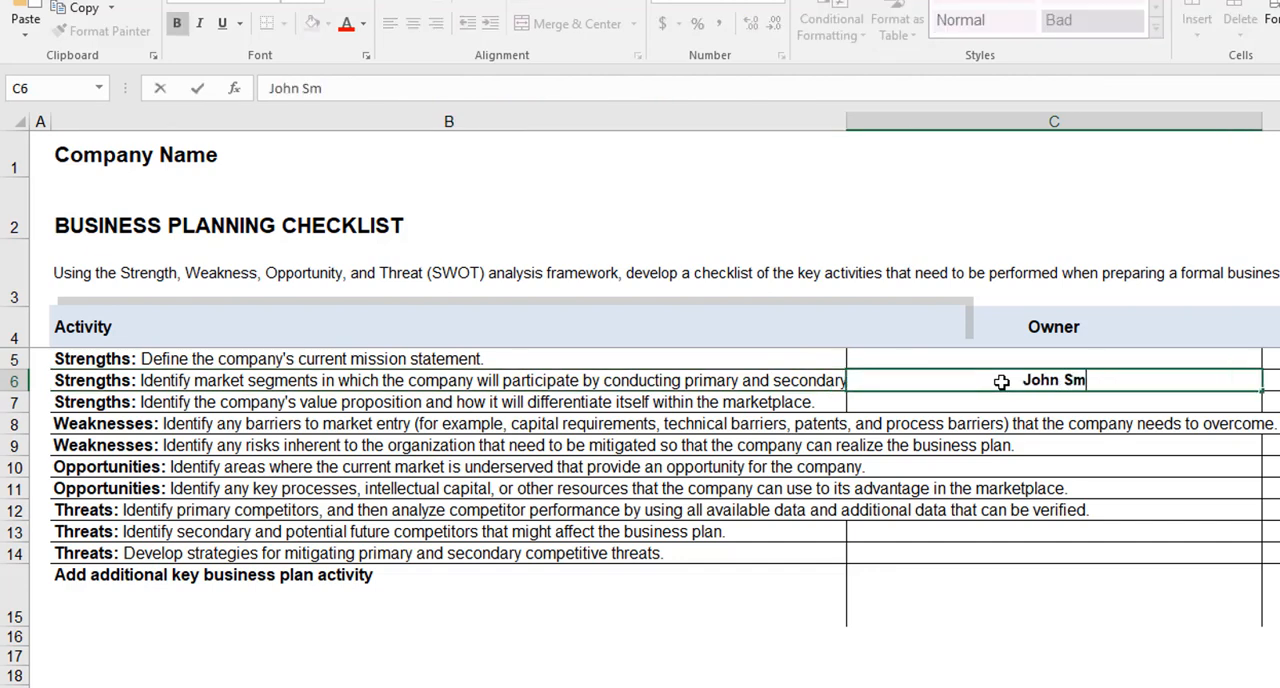
text(ith)
key(Return)
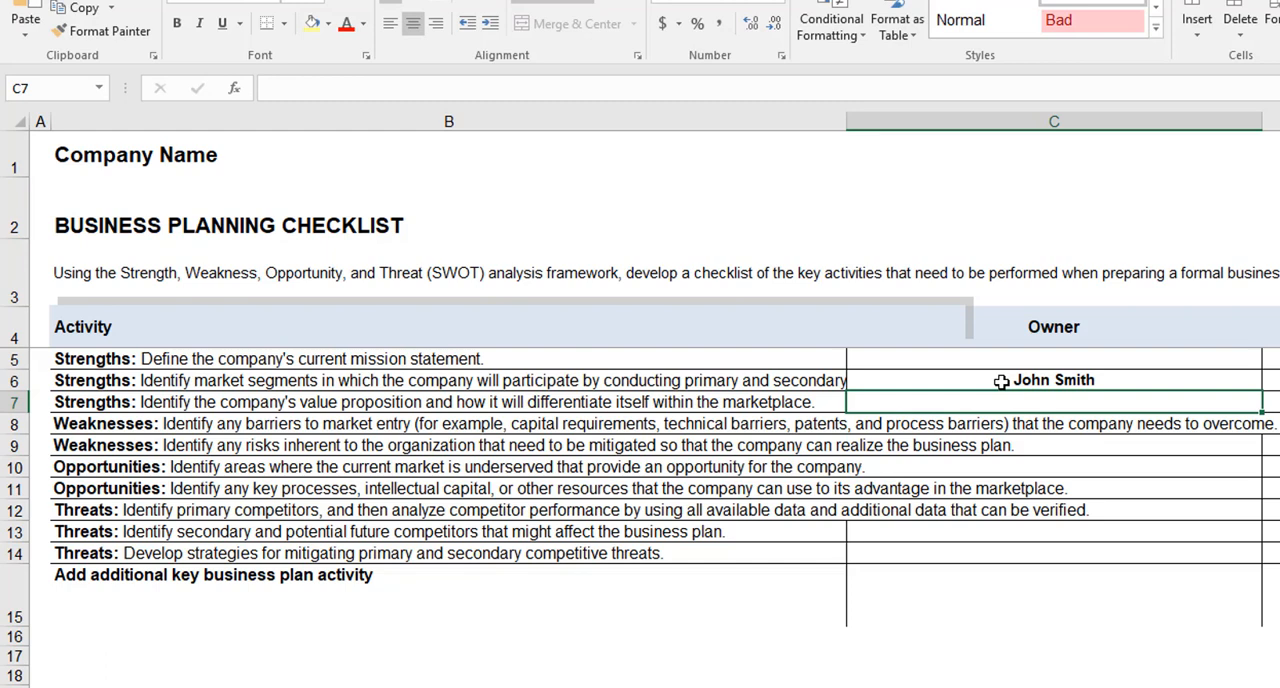
Step: Narrow the Activity column B to about two-thirds of its width and turn on text wrapping for cell B6
click(750, 381)
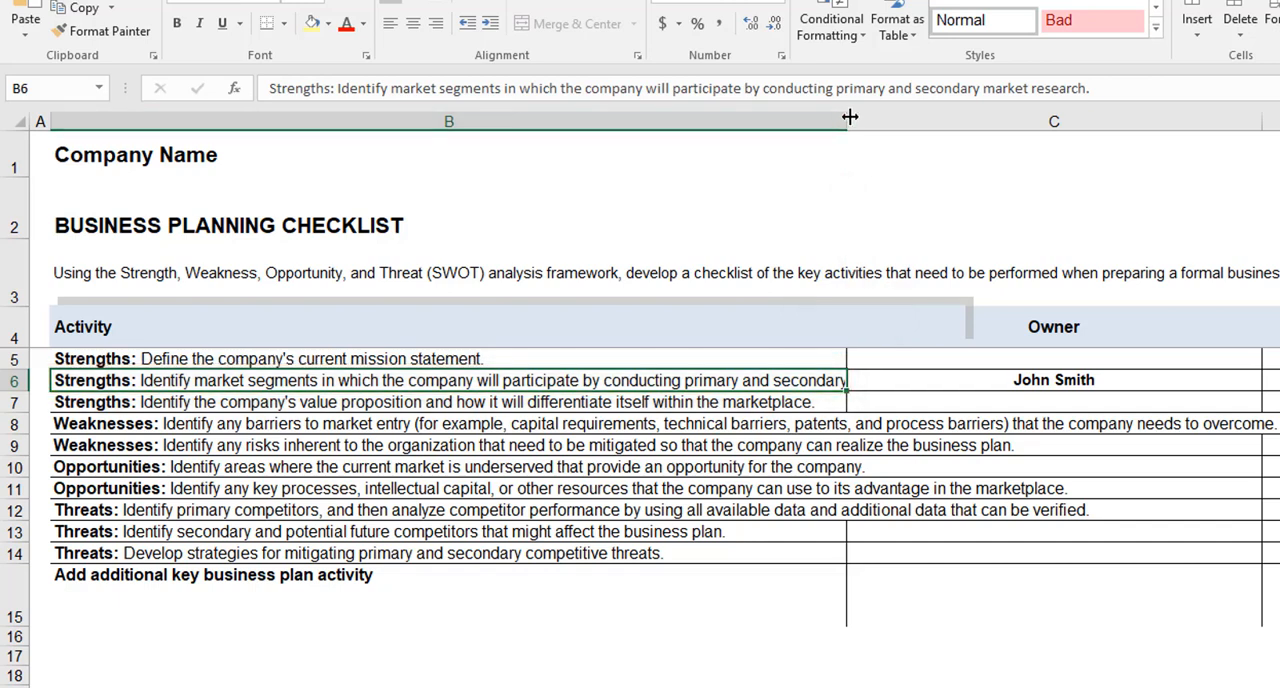
drag(844, 120, 628, 114)
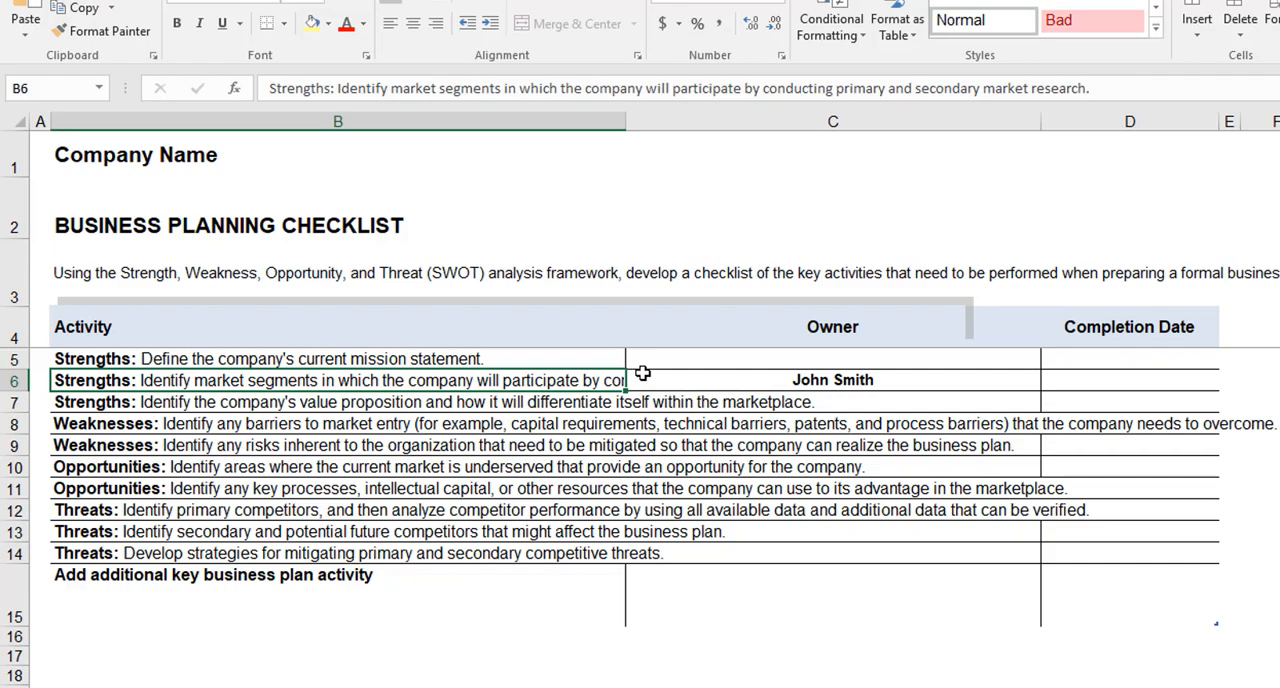
right_click(515, 382)
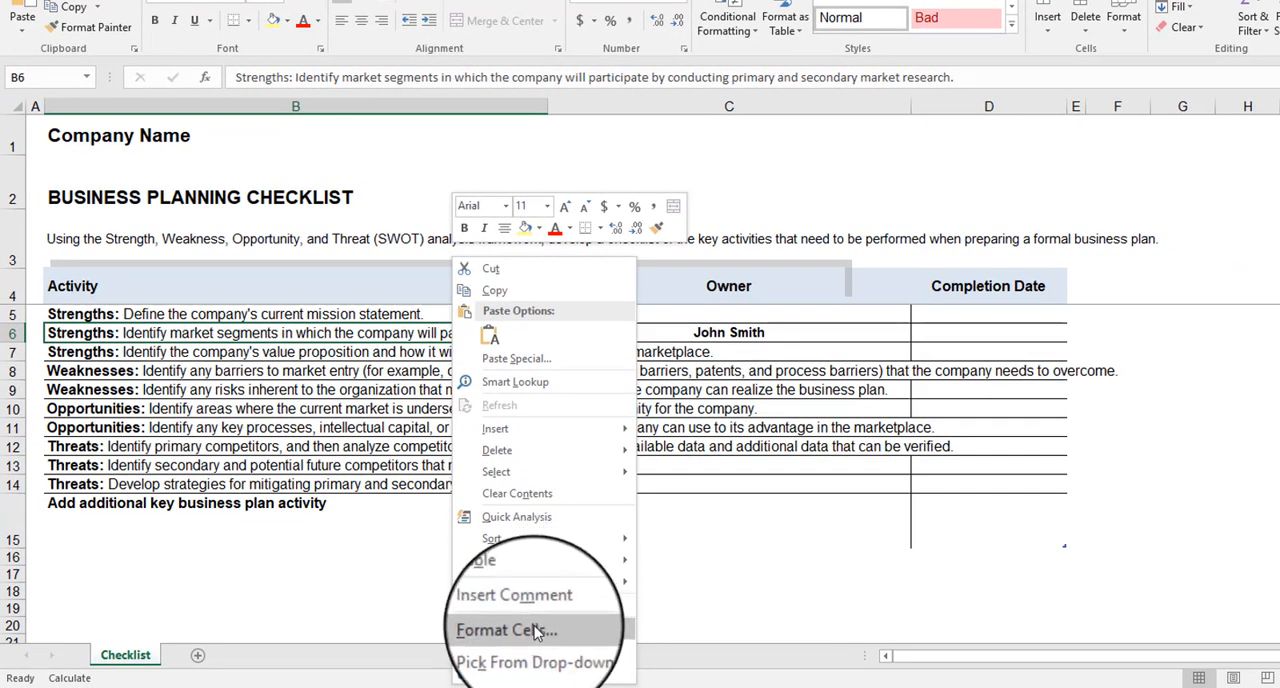
click(533, 632)
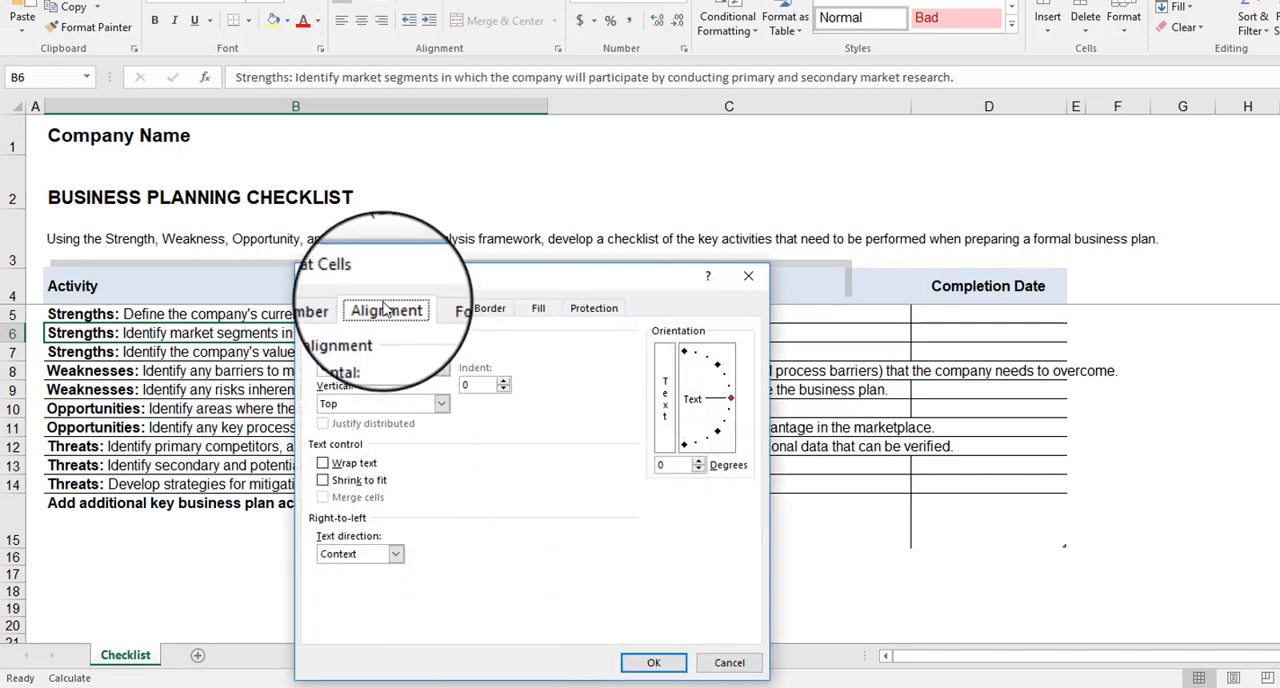
click(322, 465)
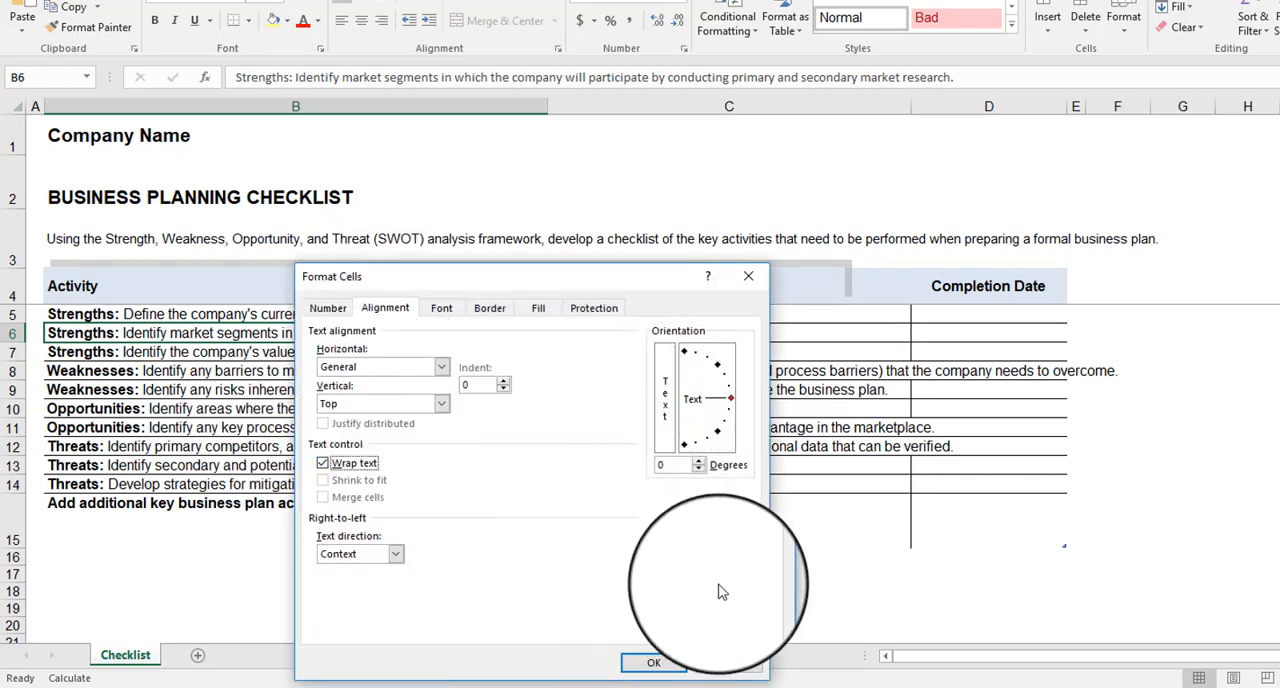
click(655, 666)
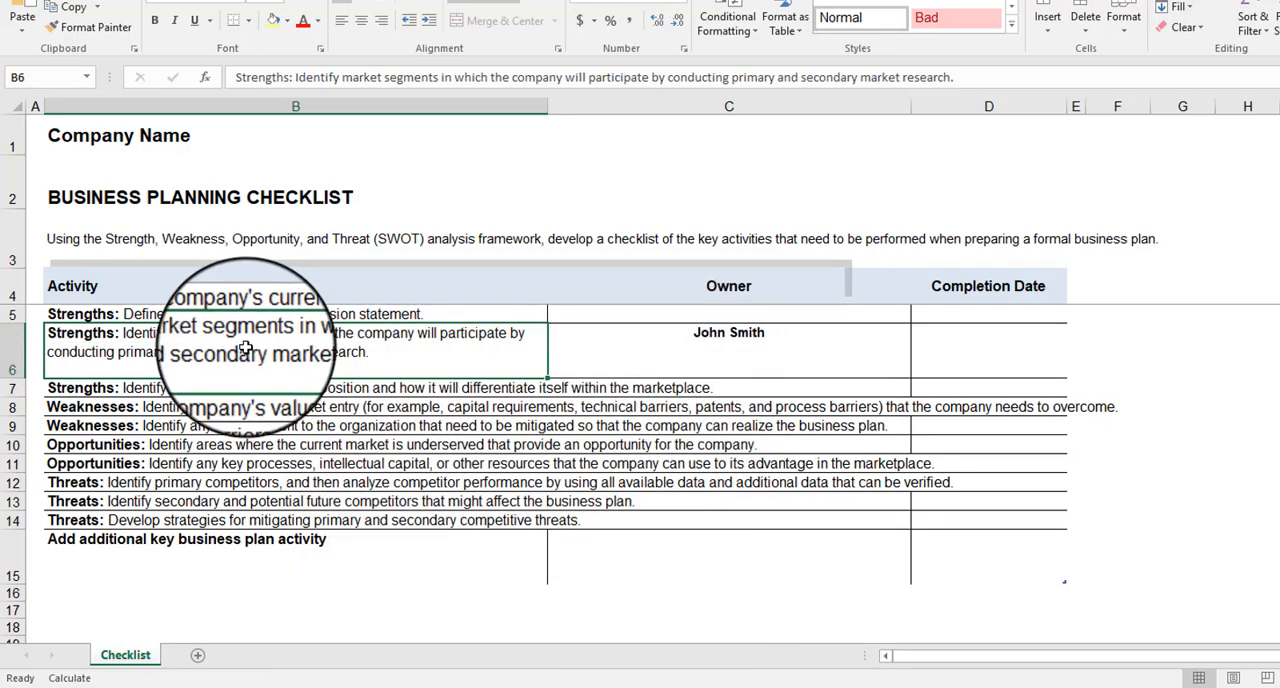
Step: Turn on text wrapping for the whole Activity column B and review the wrapped rows
click(389, 103)
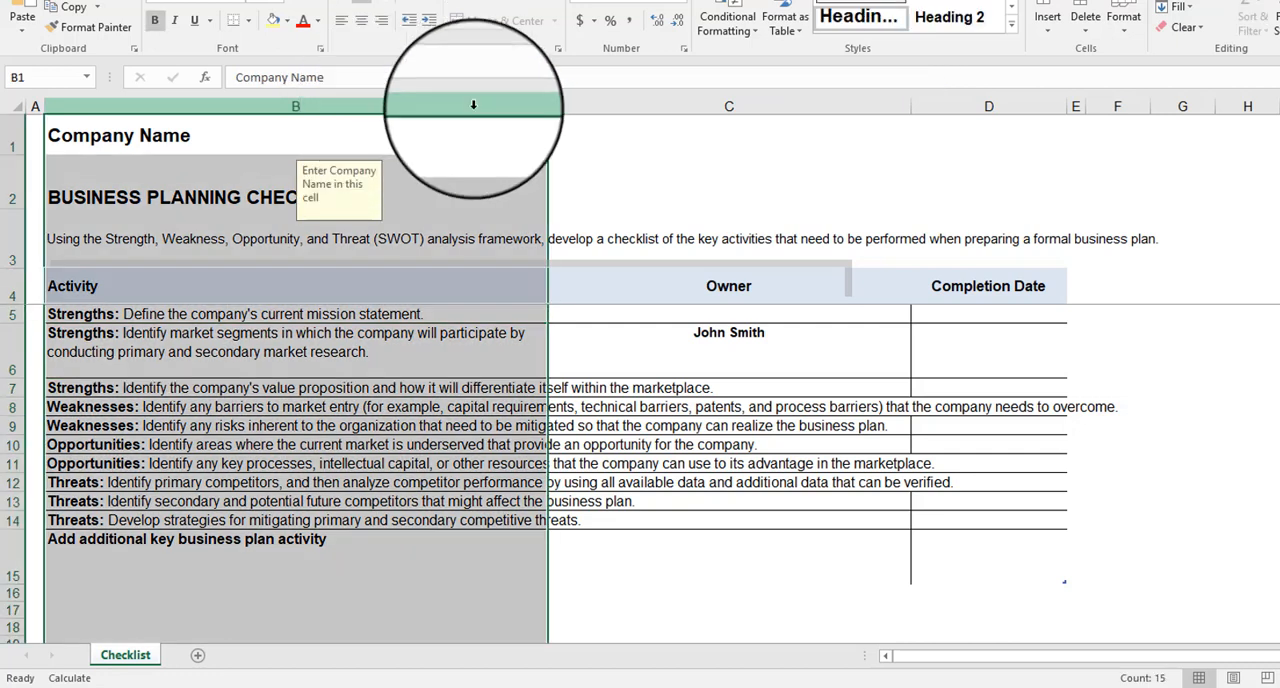
right_click(485, 103)
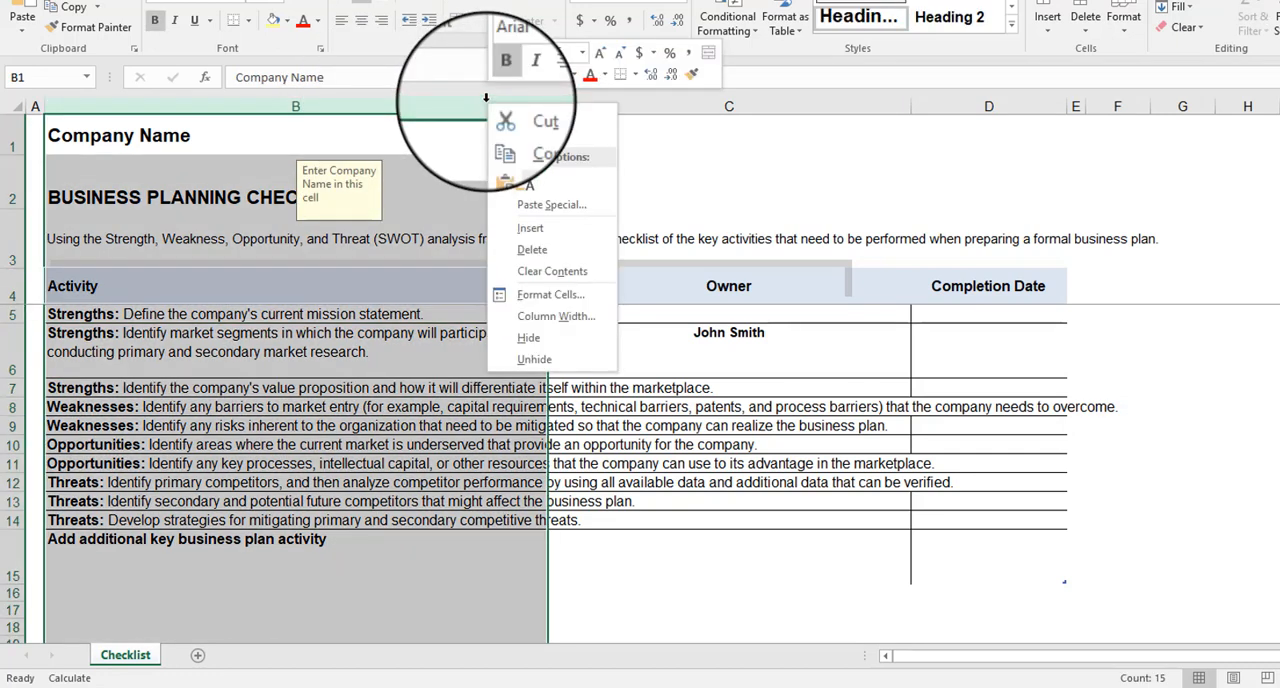
click(547, 298)
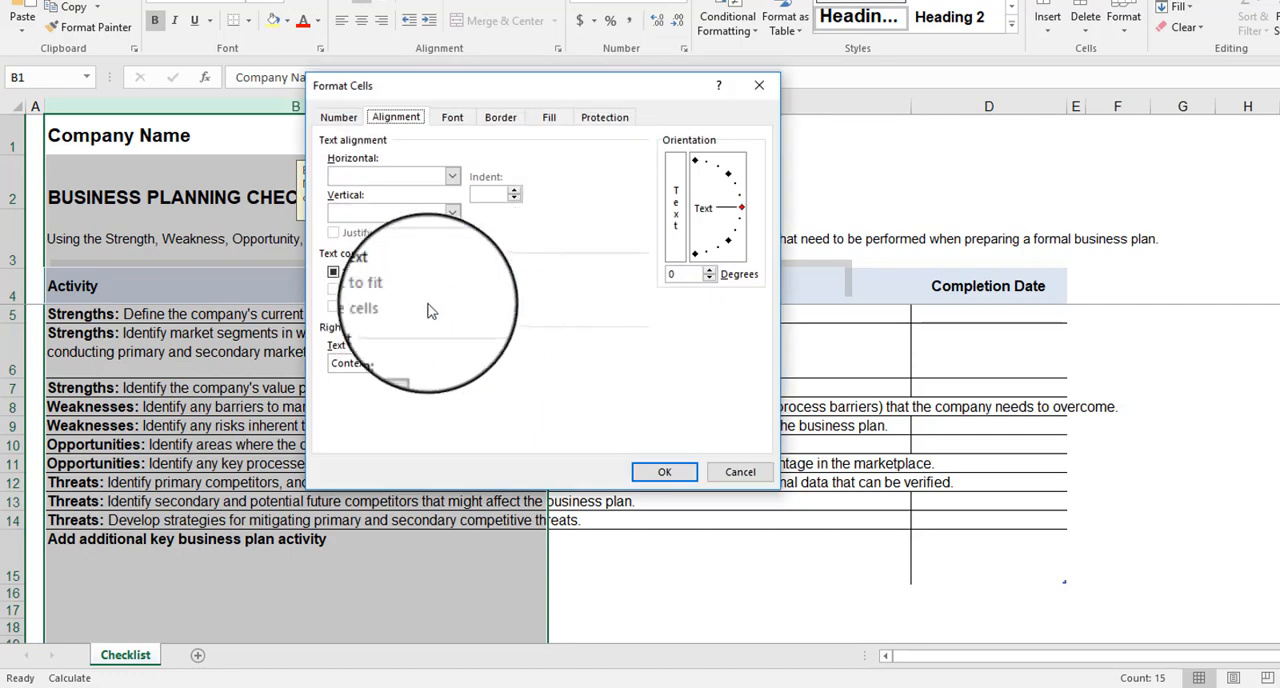
click(333, 273)
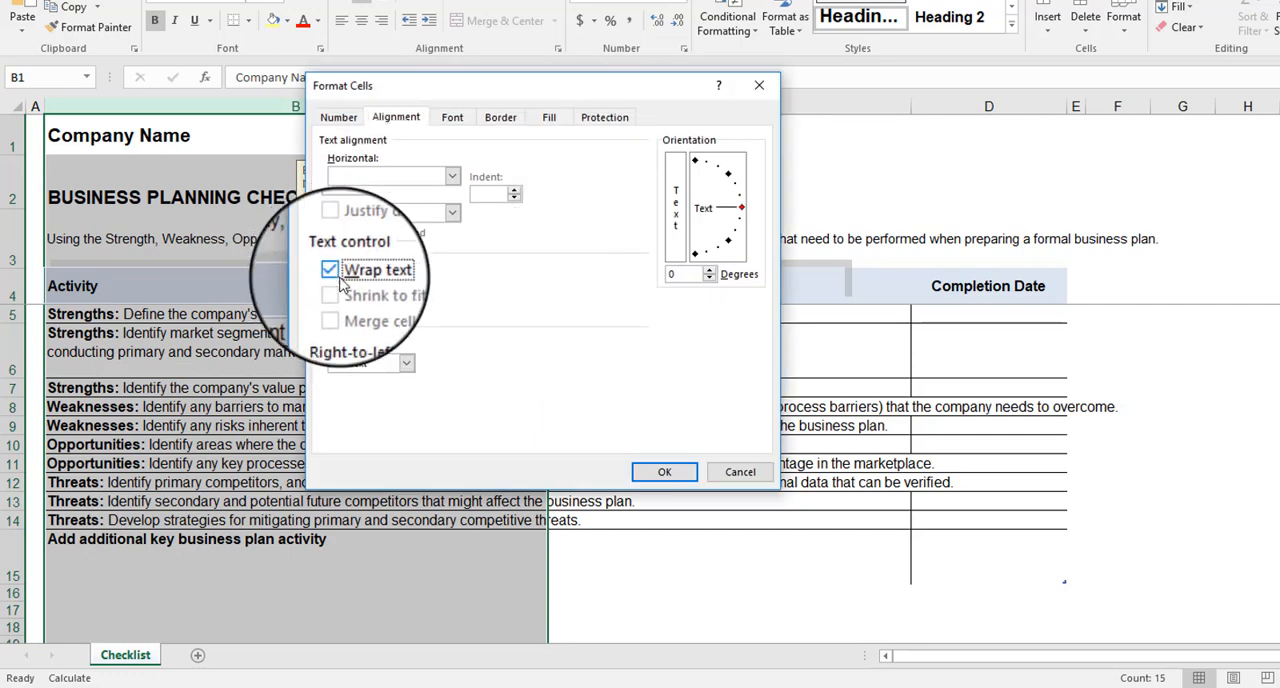
click(664, 472)
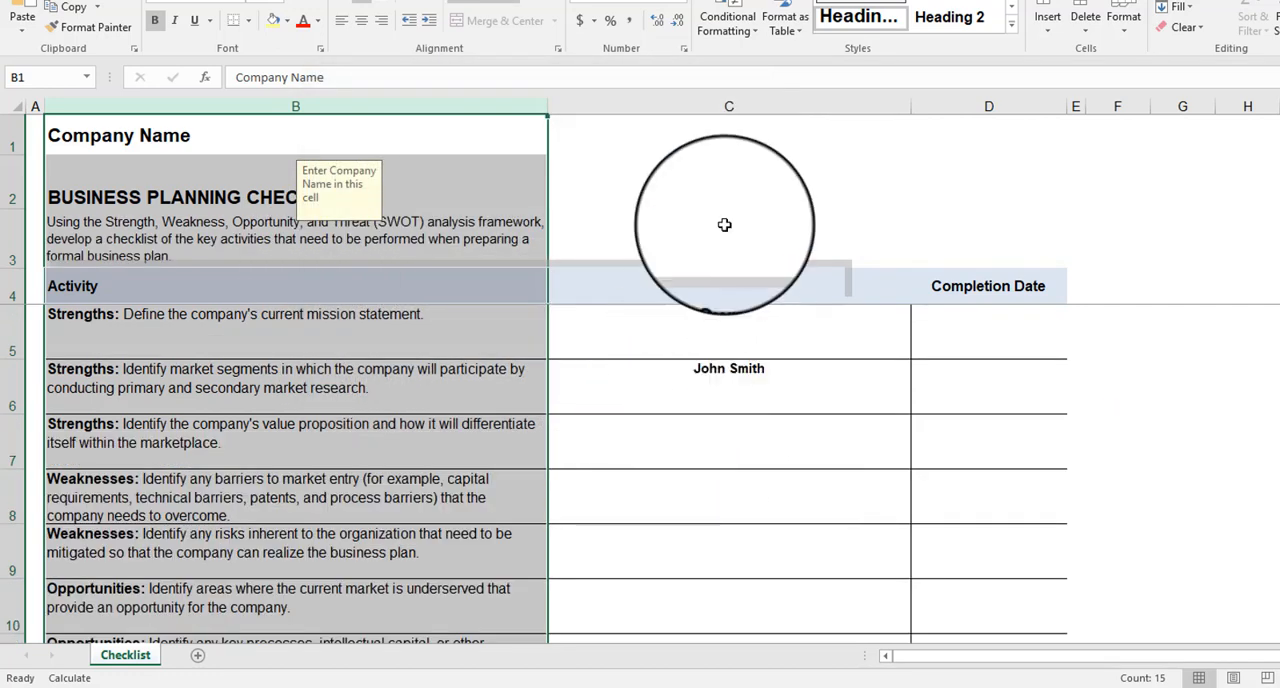
scroll(536, 256, down, 2)
scroll(536, 256, up, 2)
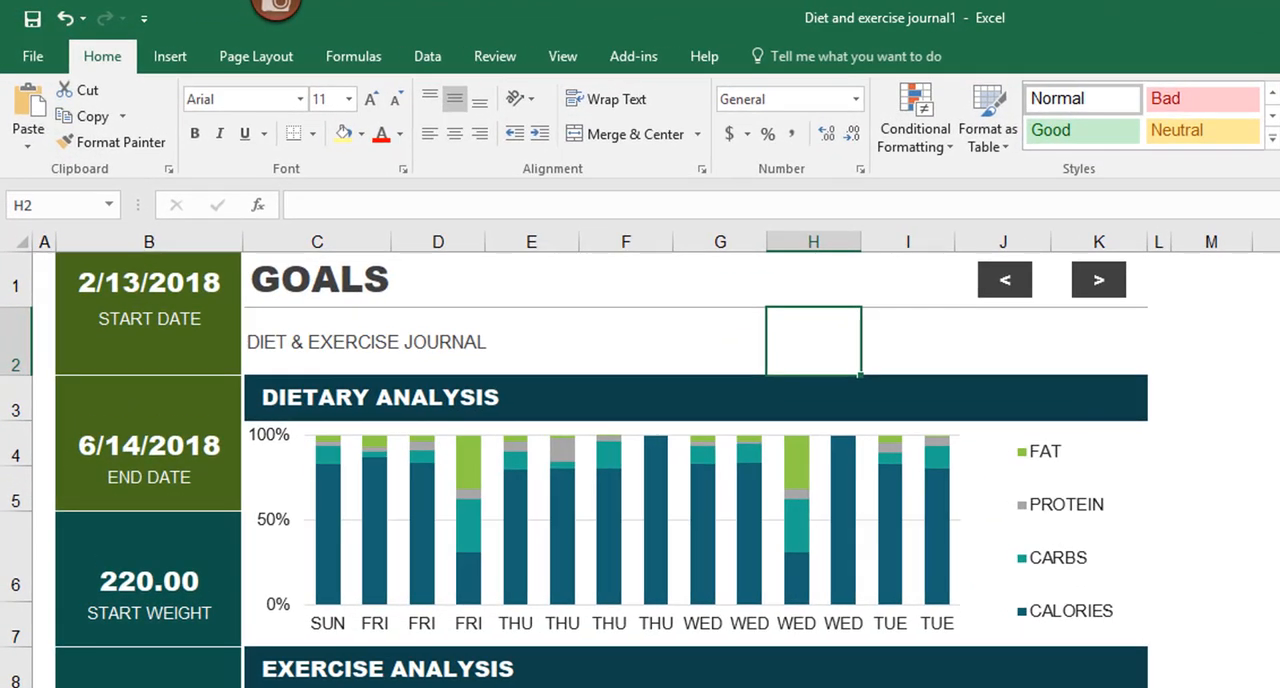
Step: Enter +hello in cell H2 of the GOALS sheet in the Diet and exercise journal1 workbook
text(+)
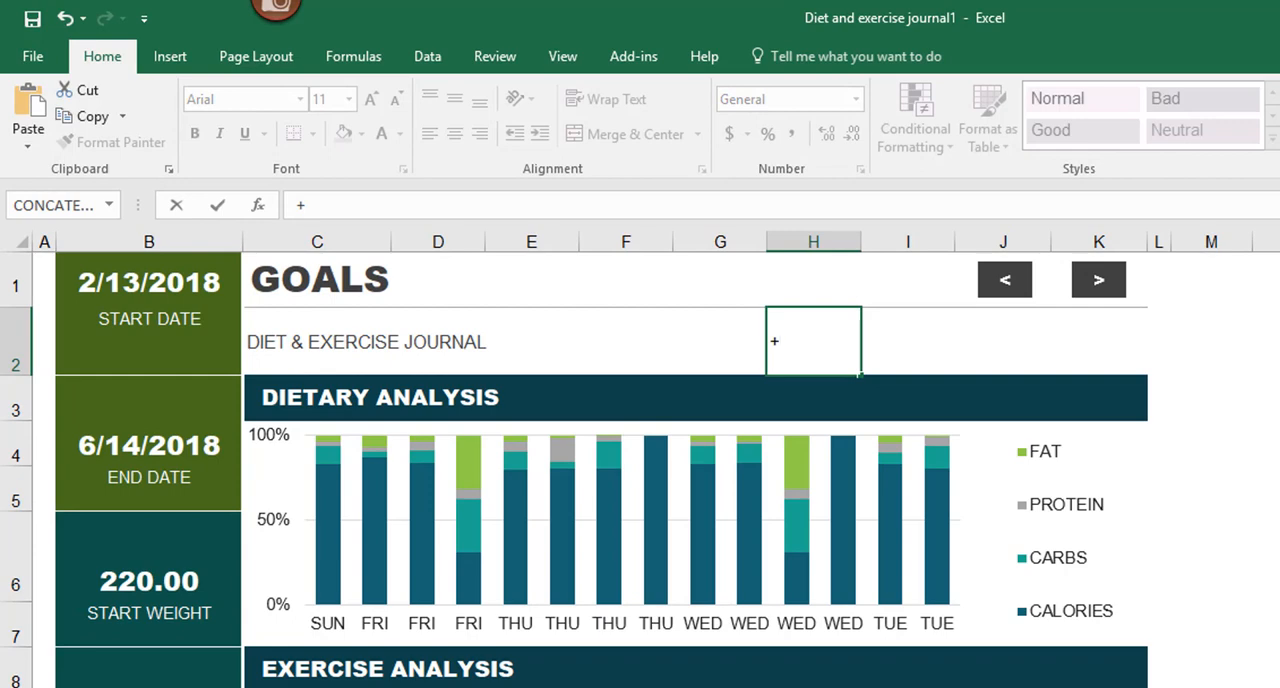
text(hello)
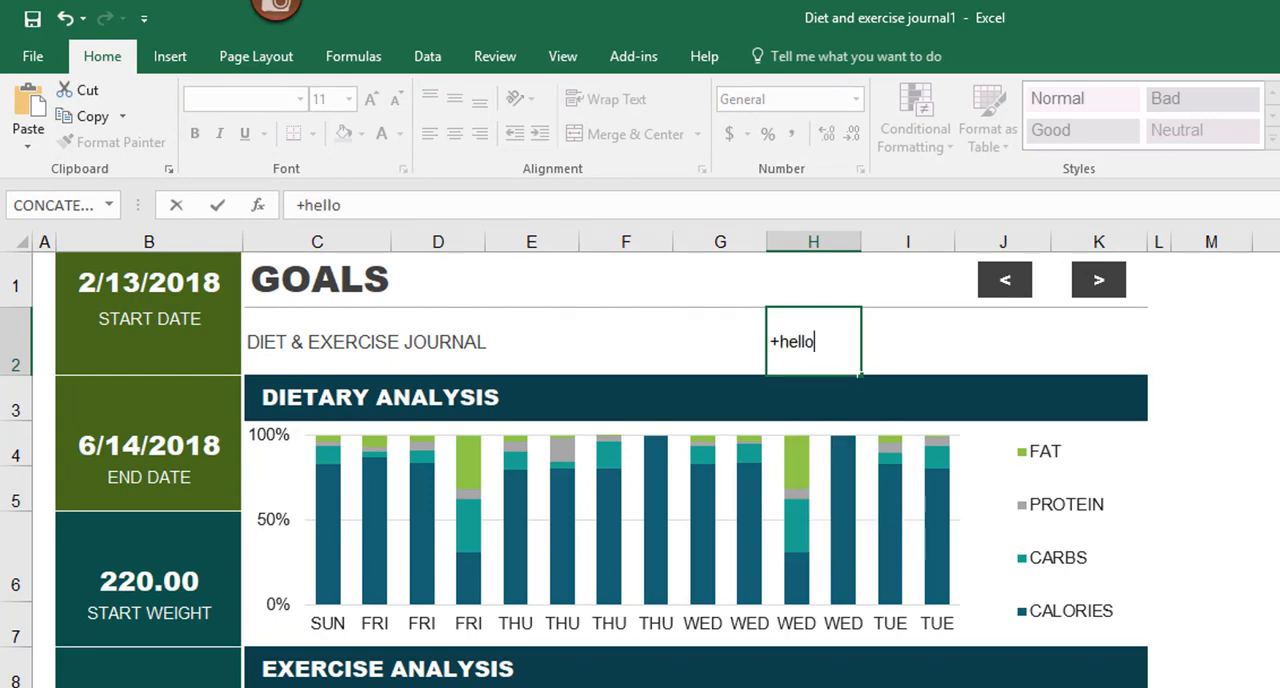
key(Return)
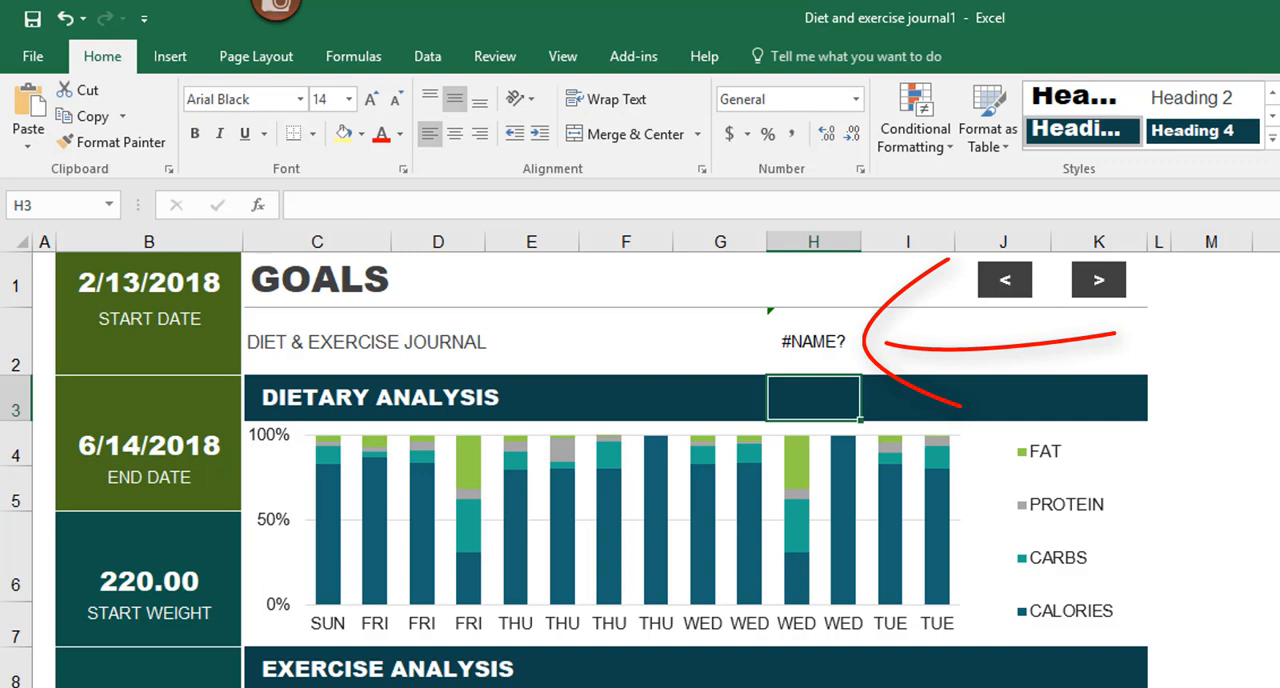
Step: Replace the leading equals sign in cell H2 with an apostrophe so the cell holds '+hello as text
click(813, 341)
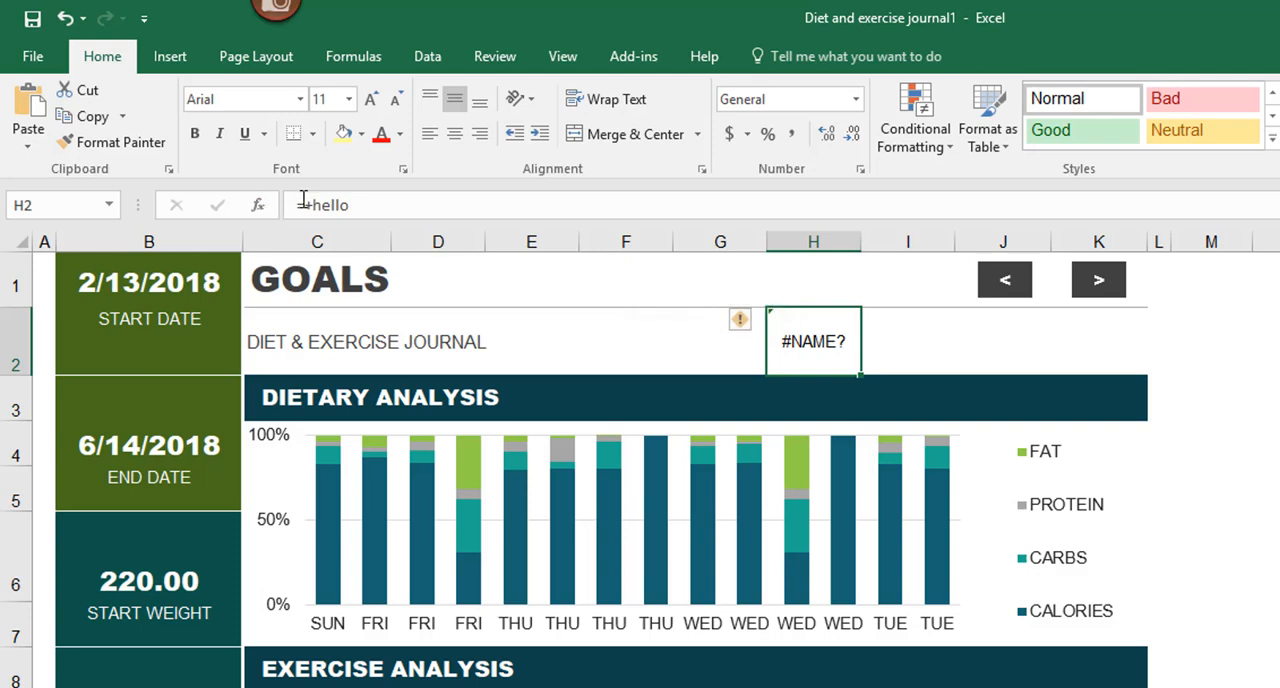
click(303, 205)
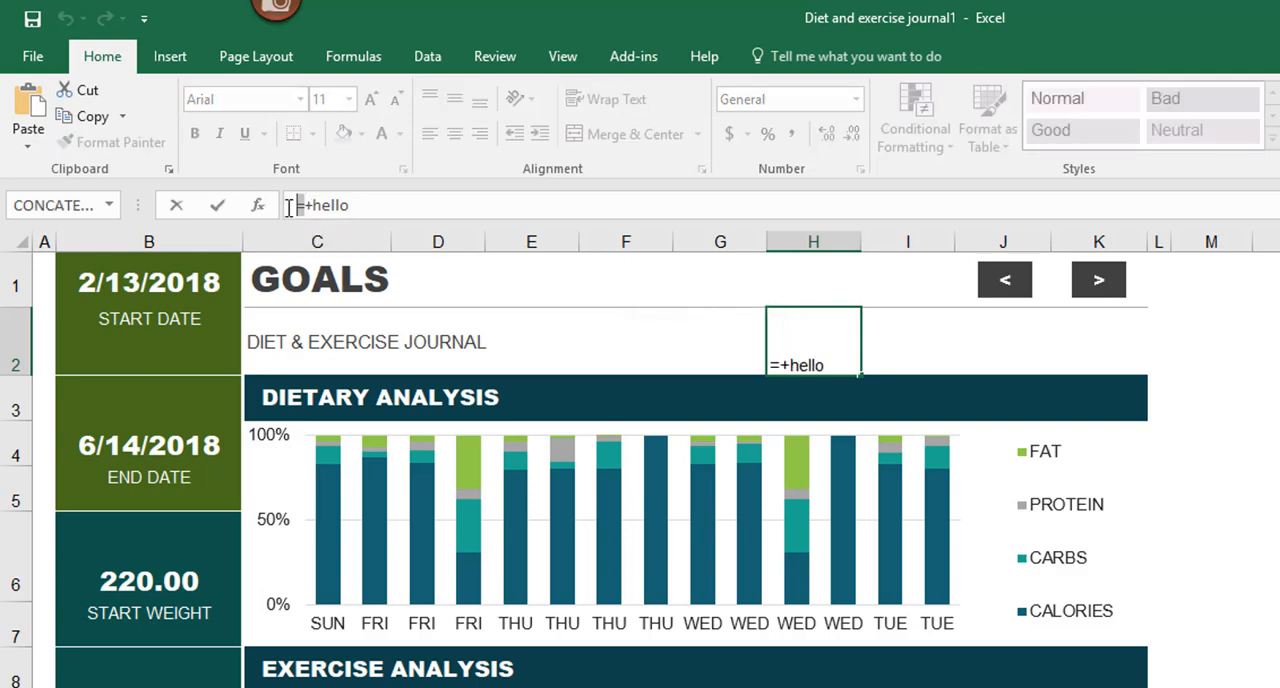
text(')
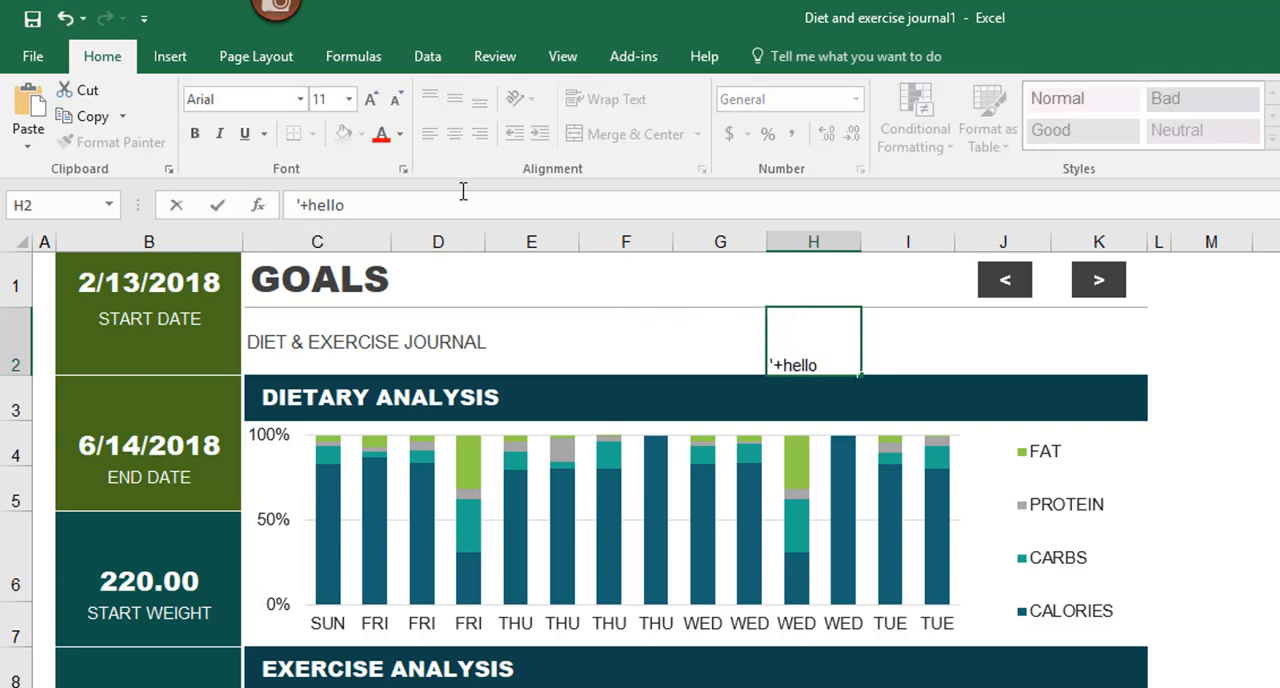
key(Return)
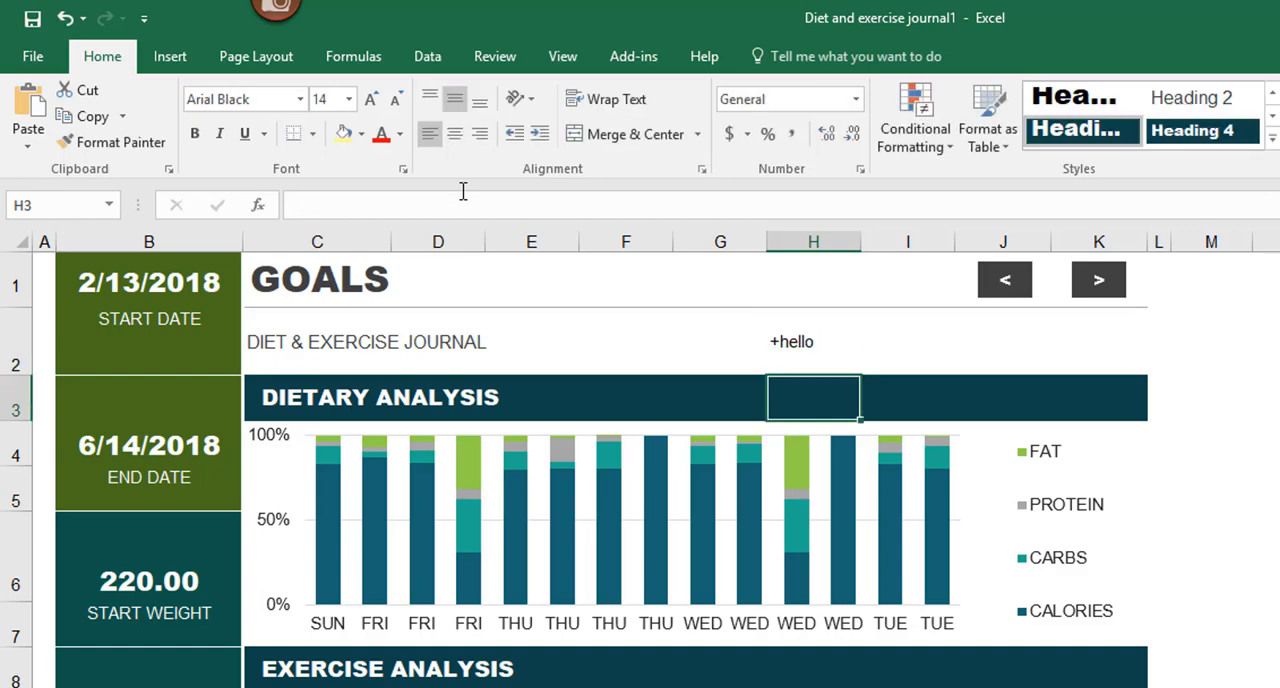
Step: Clear cell H2 and try to enter =**** in it
click(814, 340)
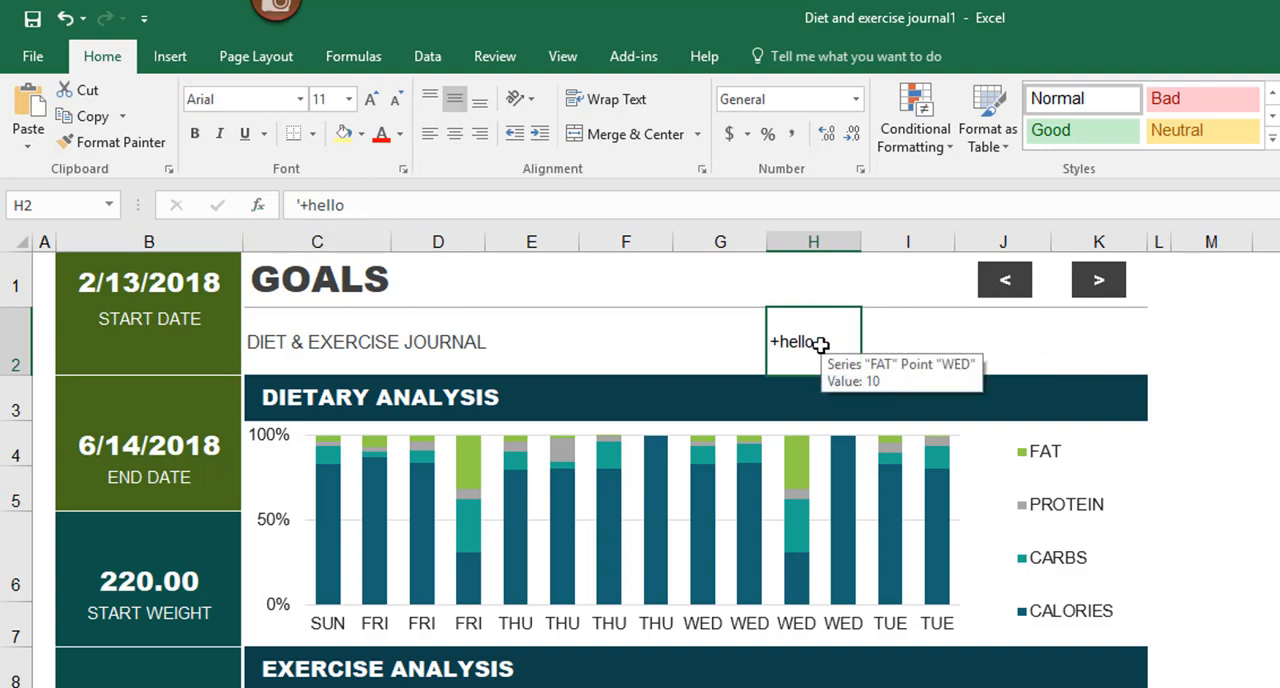
key(Delete)
text(=)
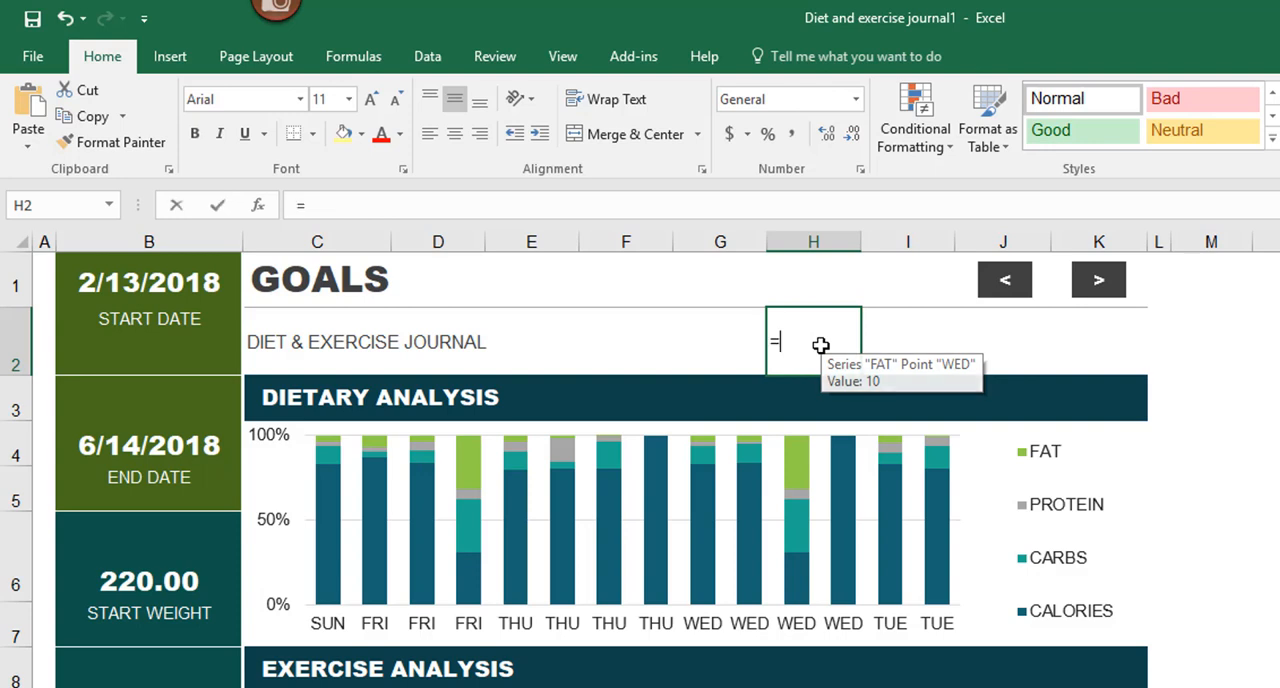
text(****)
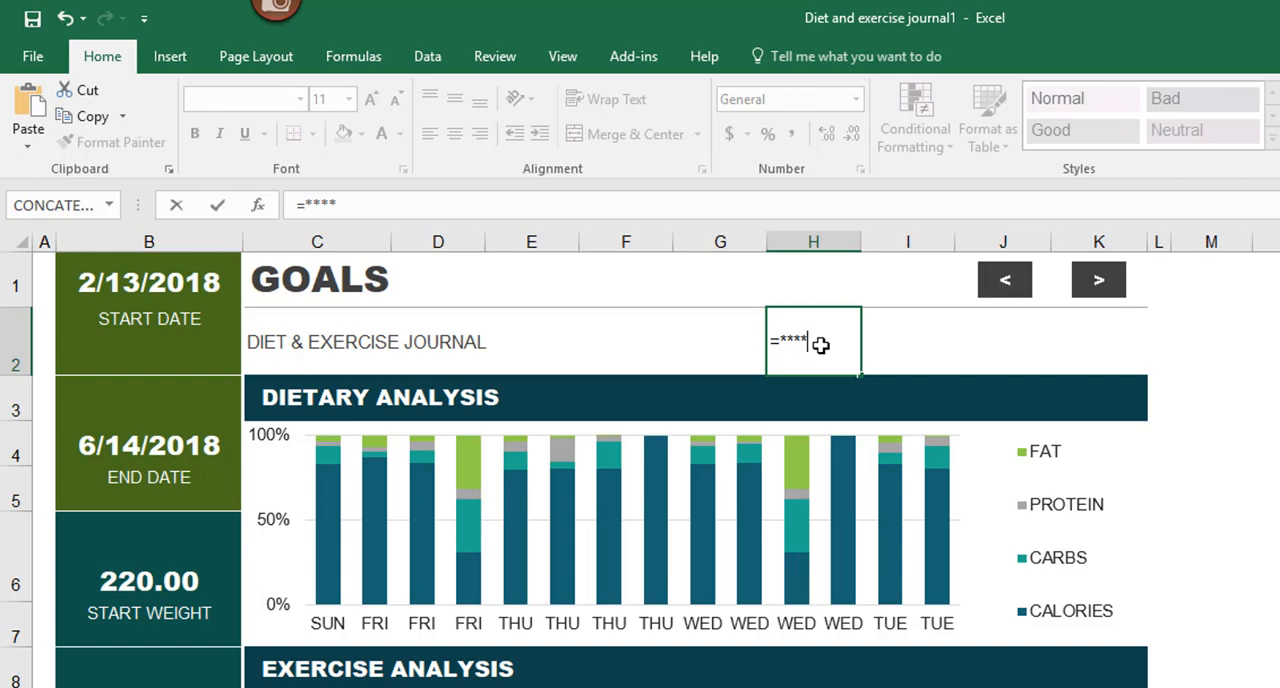
key(Return)
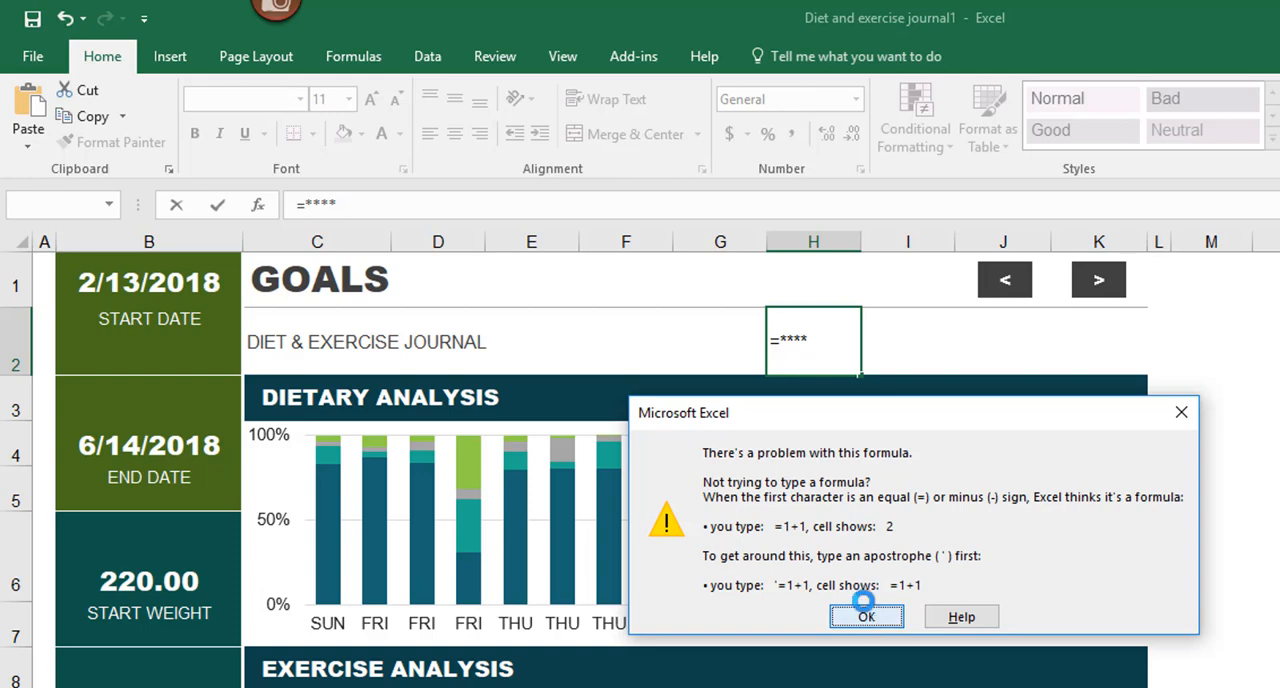
click(868, 617)
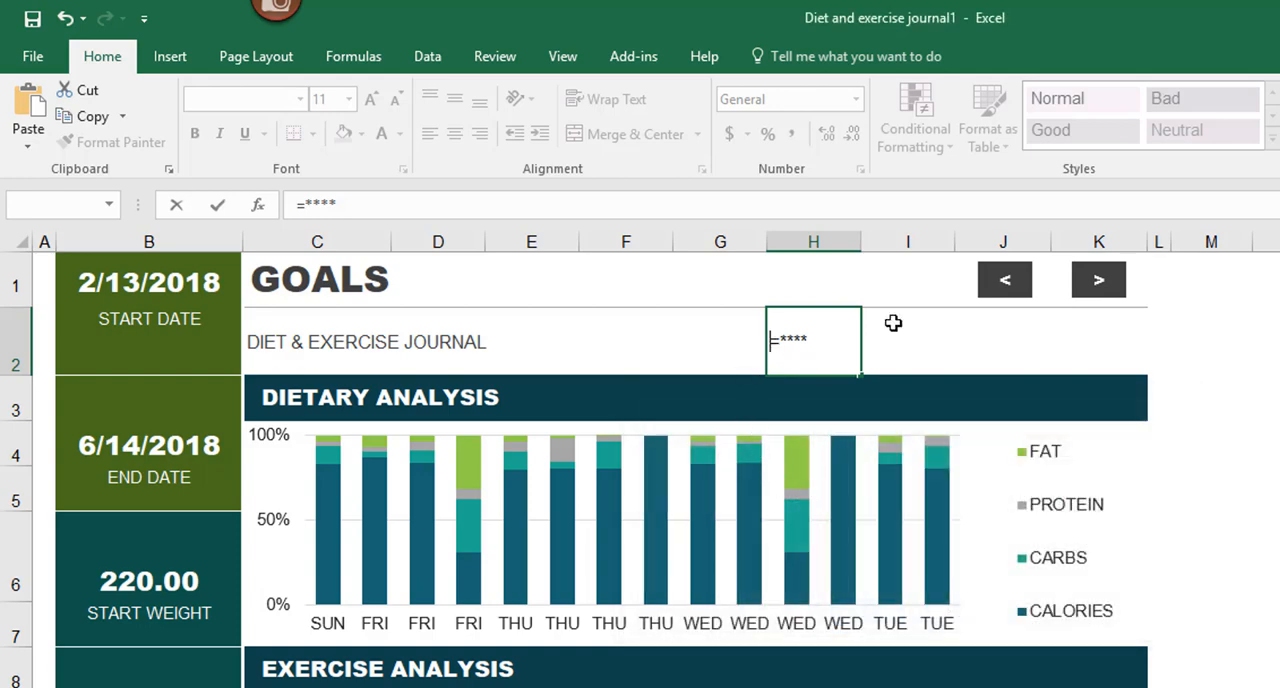
Step: Put an apostrophe in front of =**** in cell H2 to store it as text
text(')
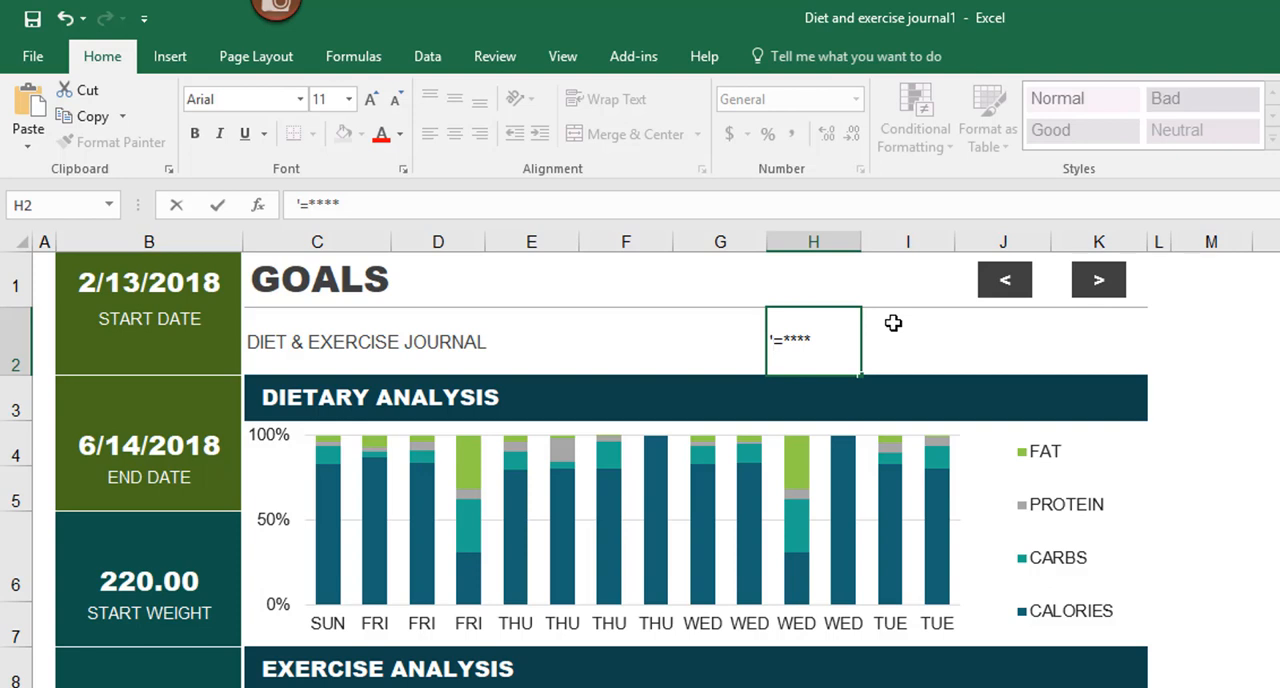
key(Return)
click(838, 338)
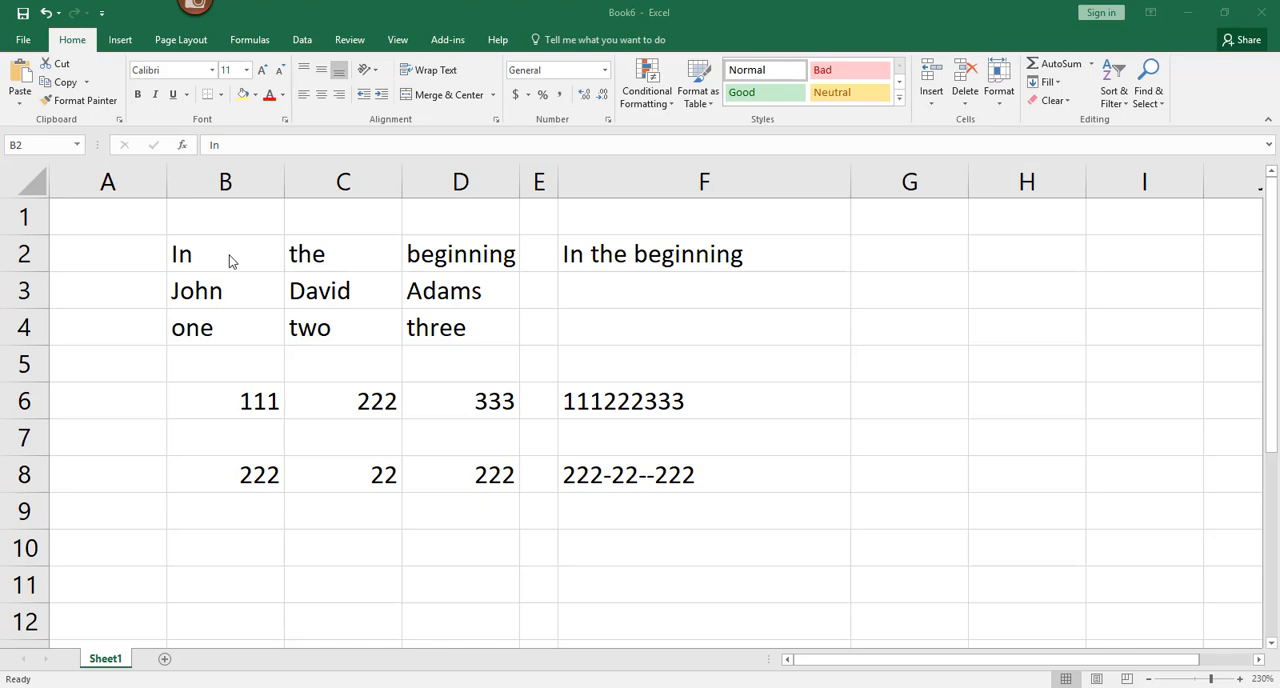
Step: Review the source words in B2, C2 and D2 of Book6 and fill the joining formula in F2 down to F4
click(231, 258)
click(339, 254)
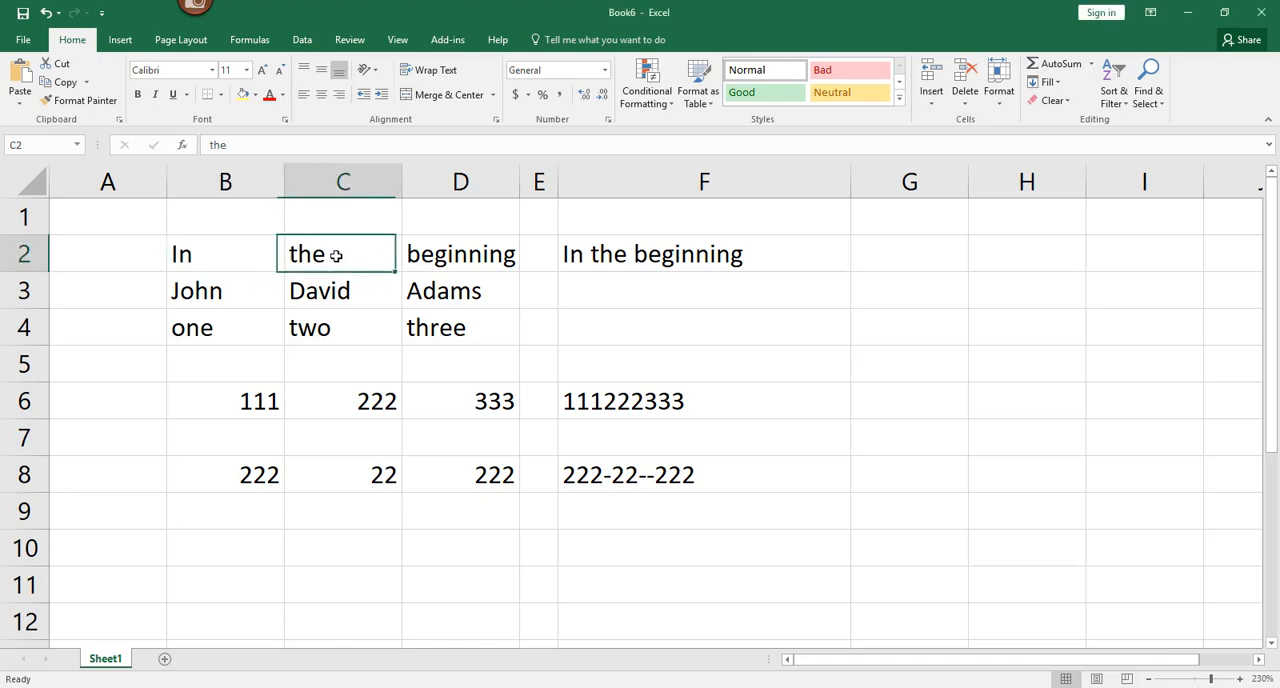
click(462, 254)
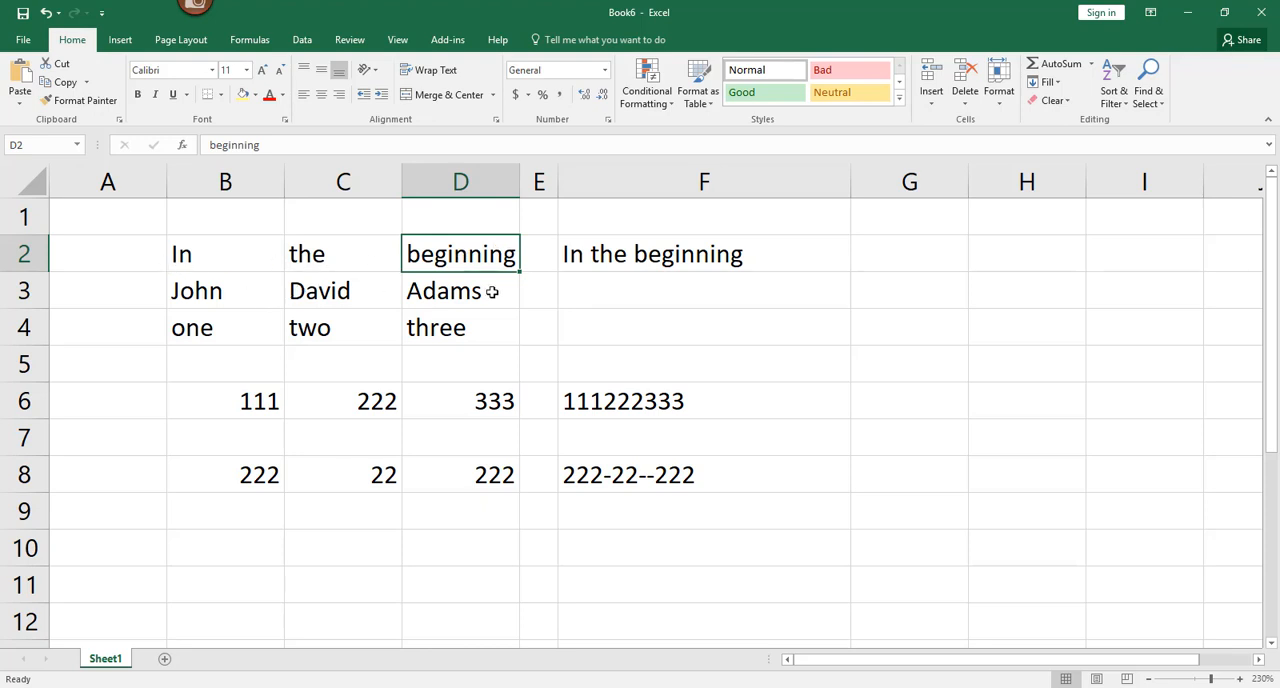
click(660, 256)
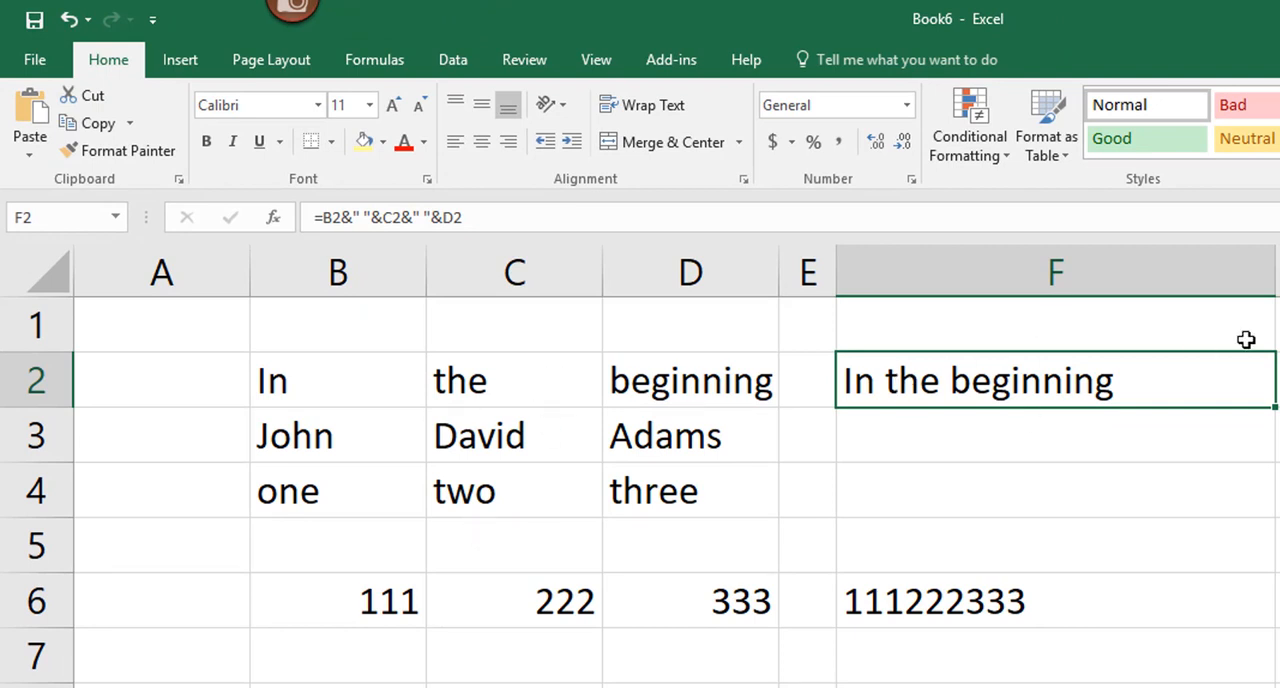
drag(1274, 410, 1246, 508)
Step: Examine the joining formulas in cells F3, F4, F6 and F8
click(1057, 445)
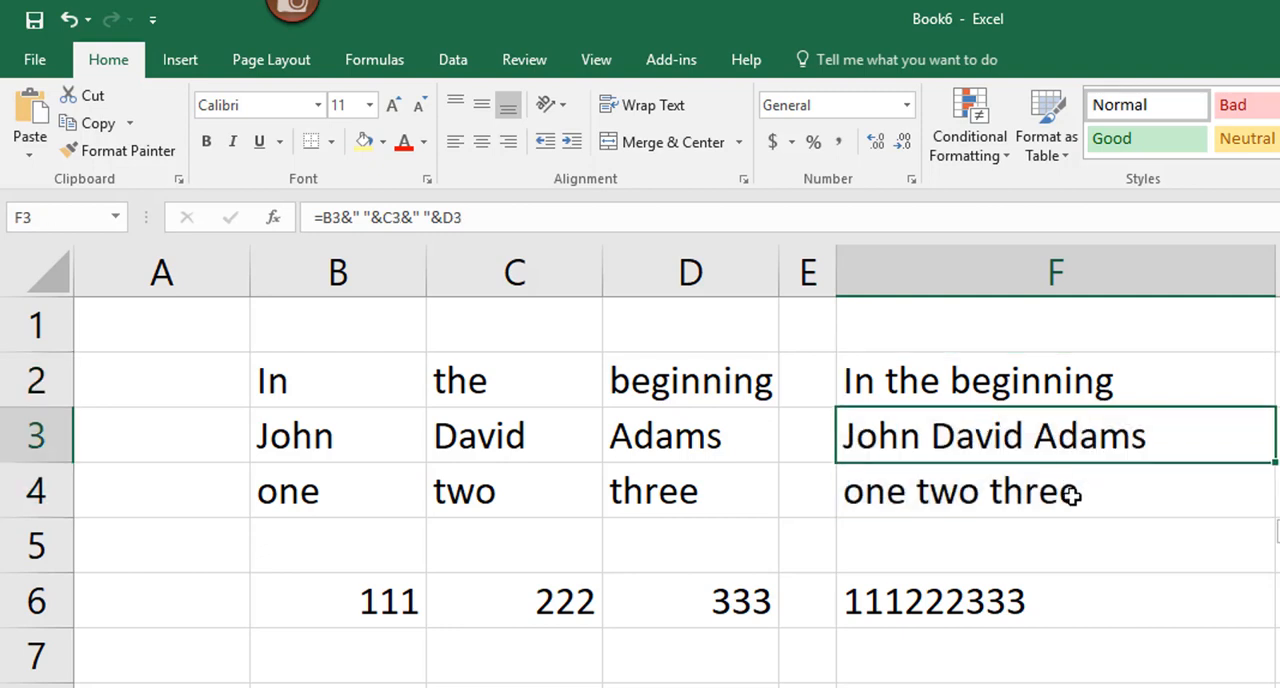
click(1070, 488)
click(1010, 605)
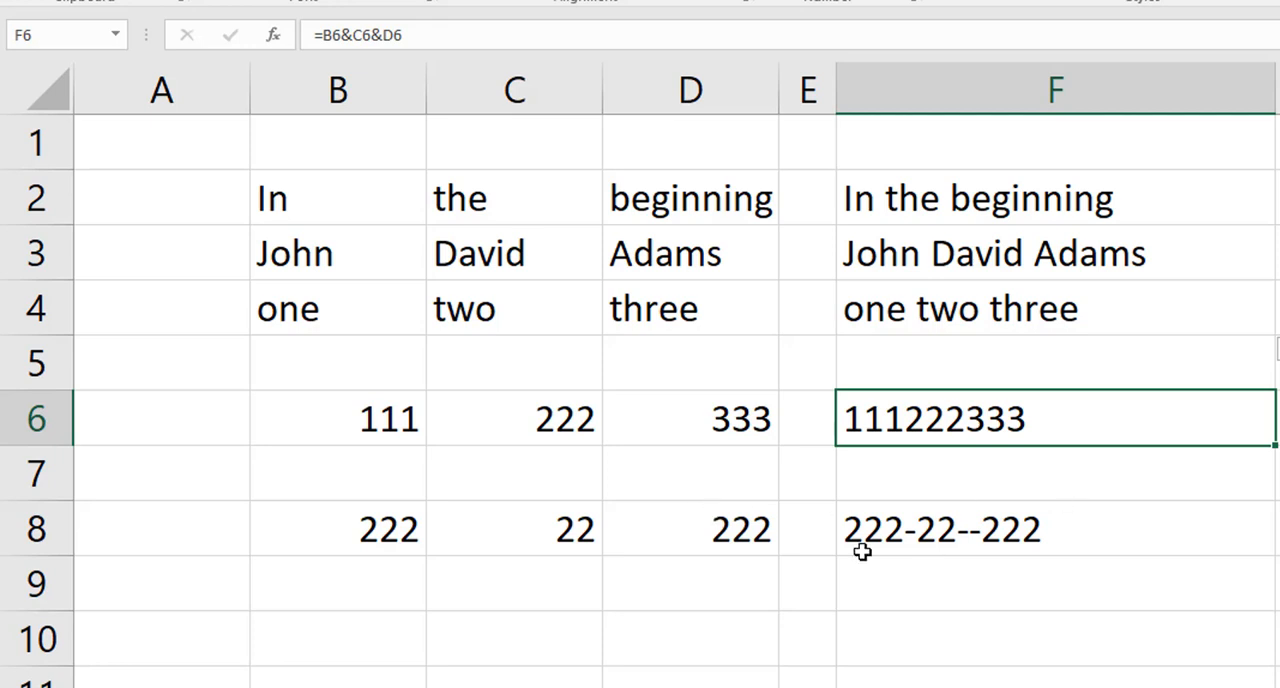
click(885, 530)
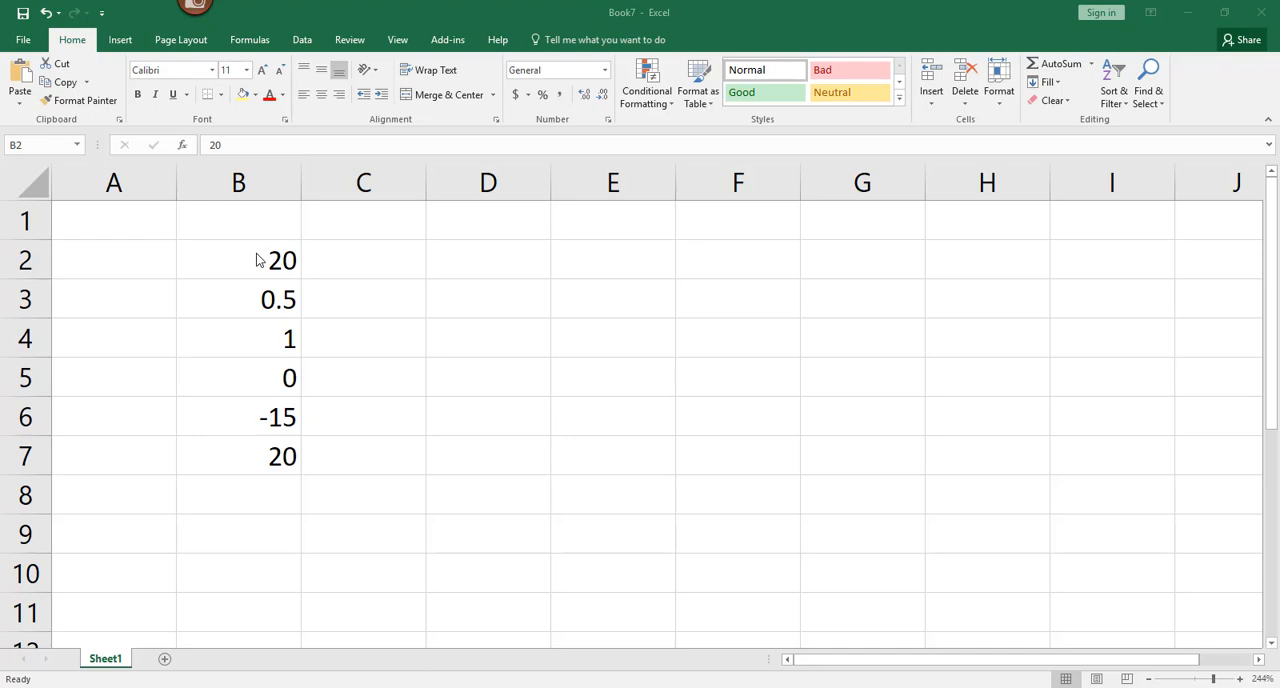
Step: Create a conditional formatting rule for B2:B7 in Book7 that formats only cells with a value less than 1
click(262, 258)
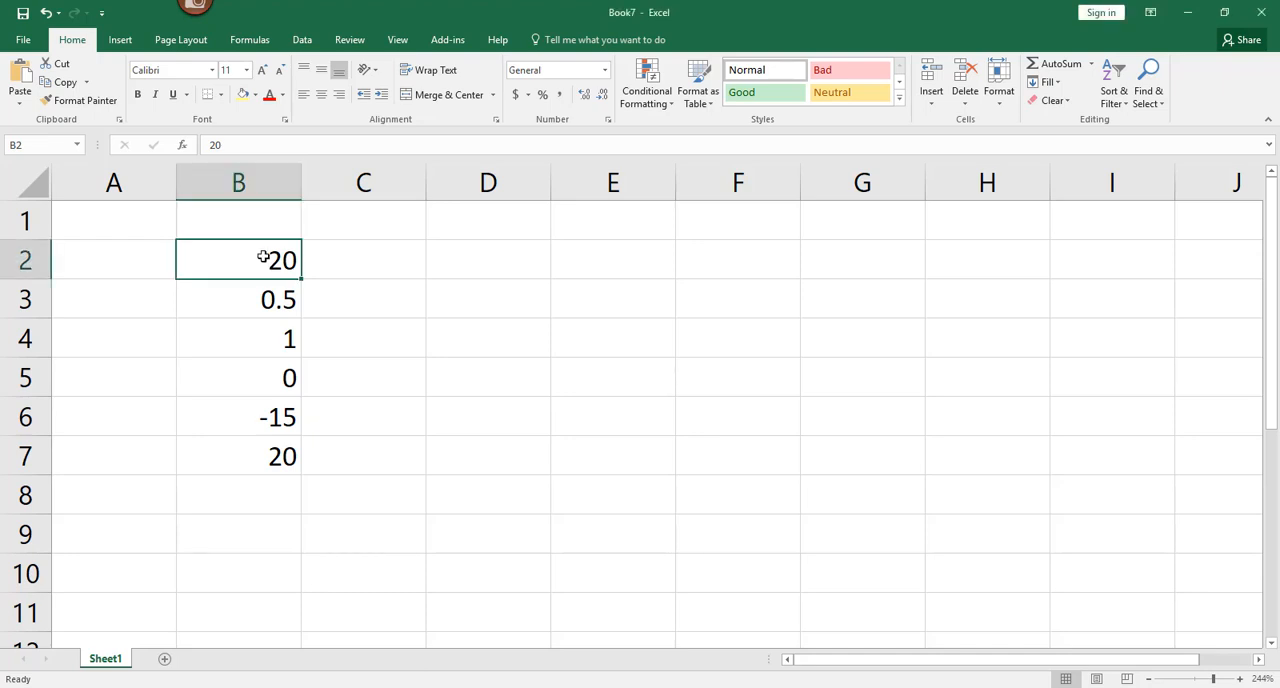
drag(262, 258, 266, 460)
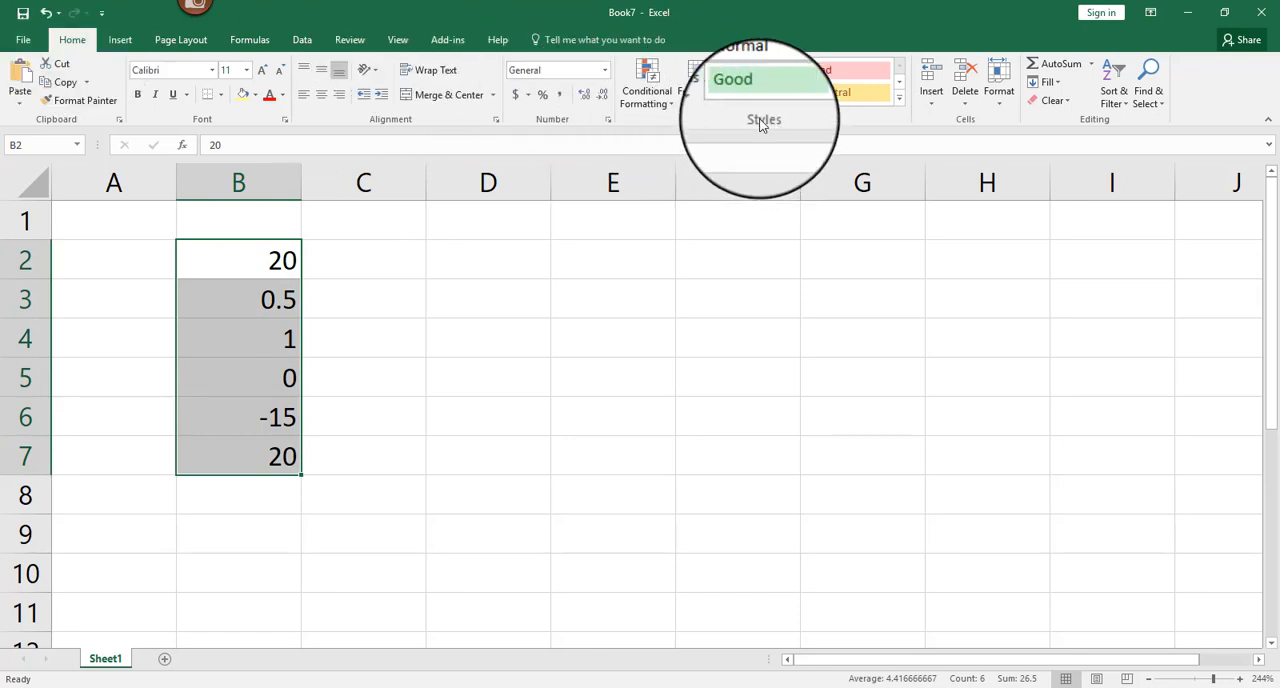
click(657, 107)
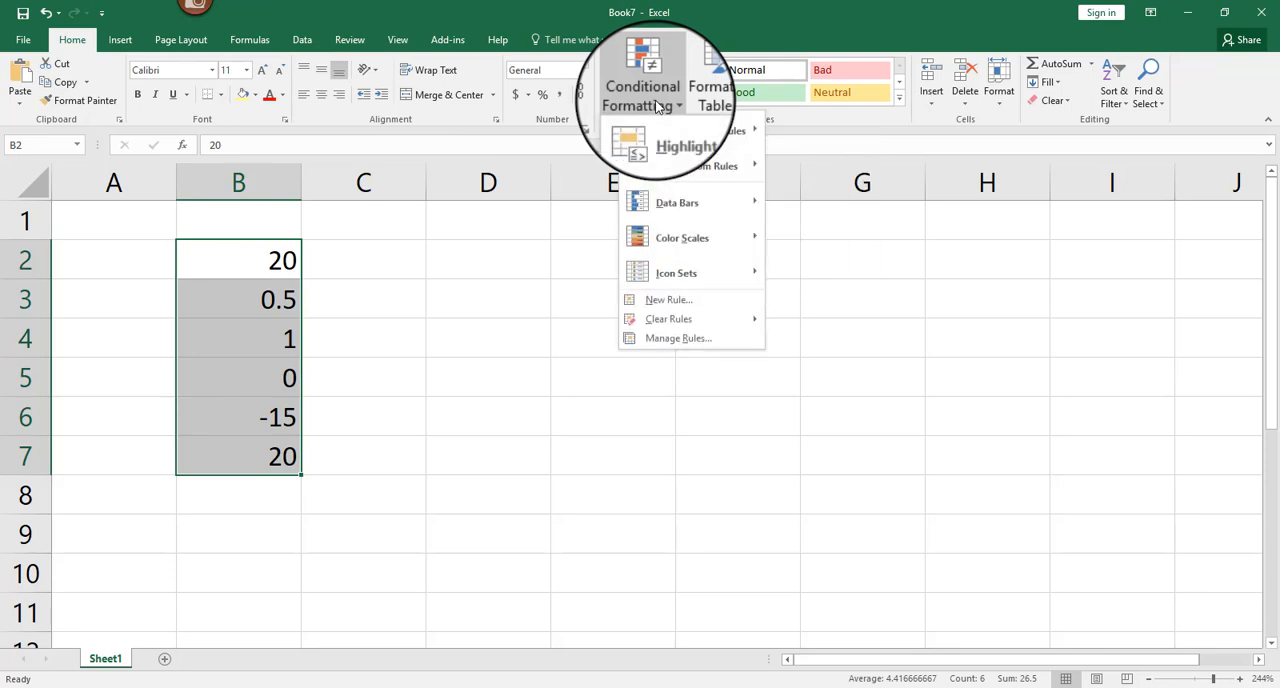
click(713, 298)
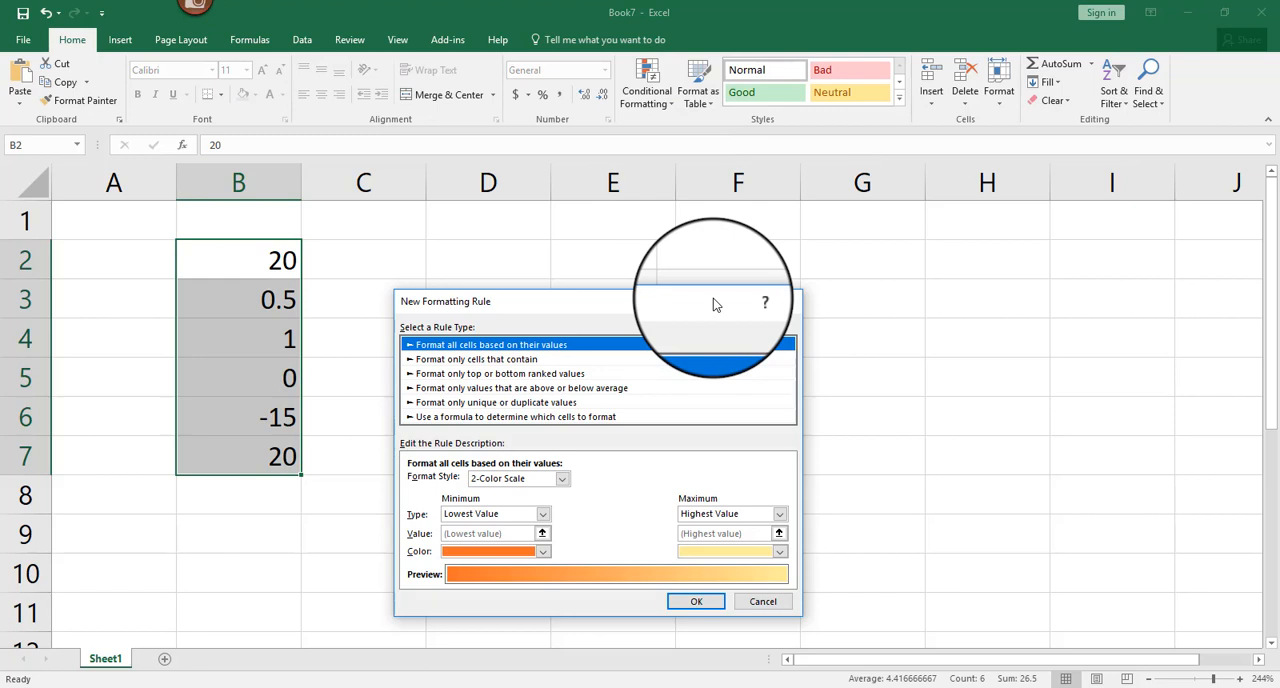
click(476, 362)
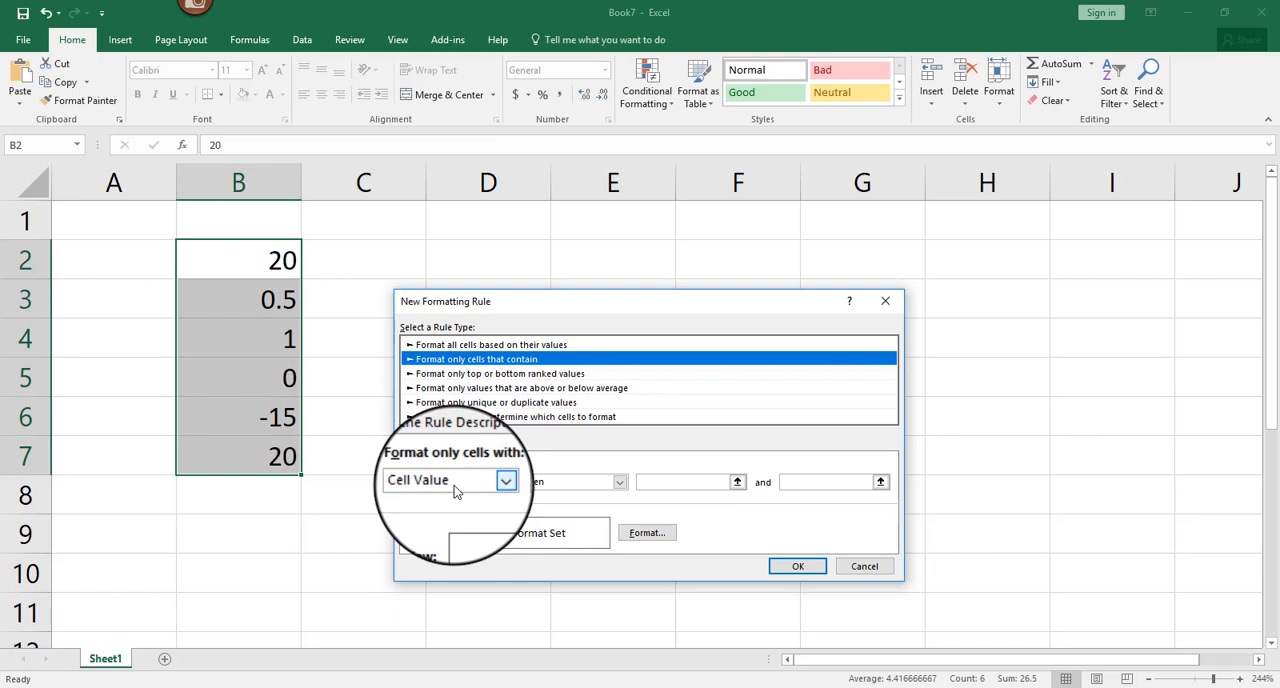
click(619, 482)
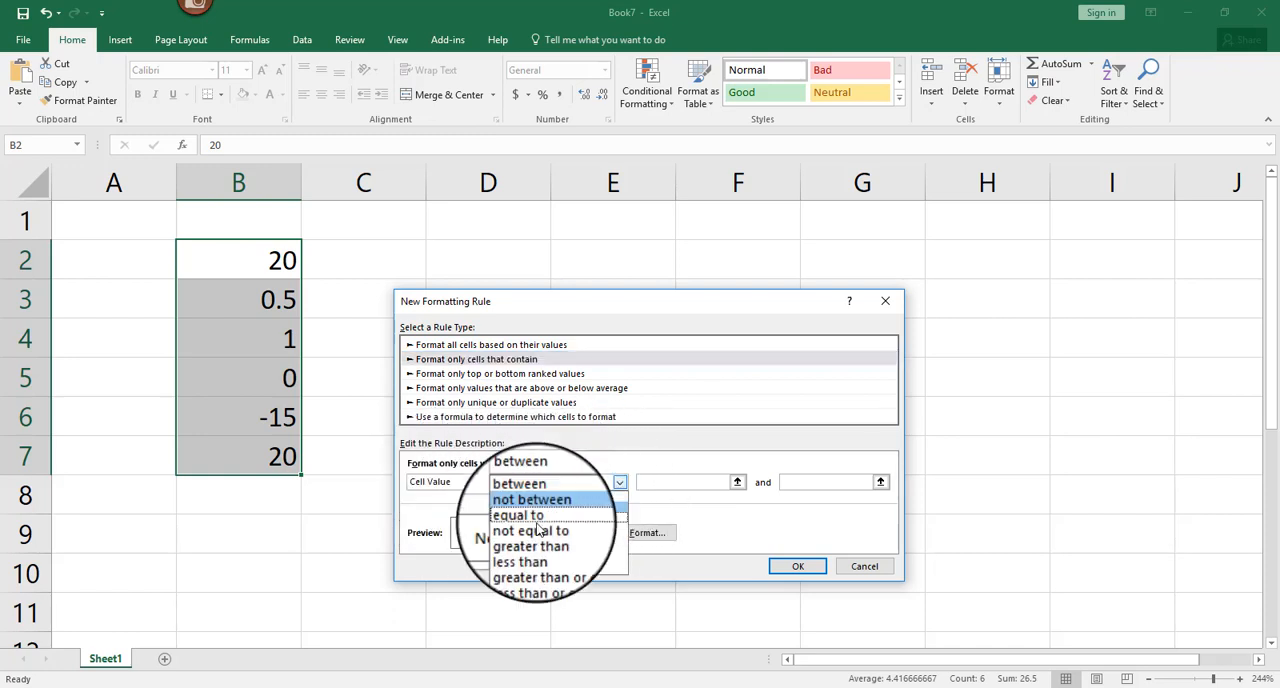
click(540, 550)
click(663, 483)
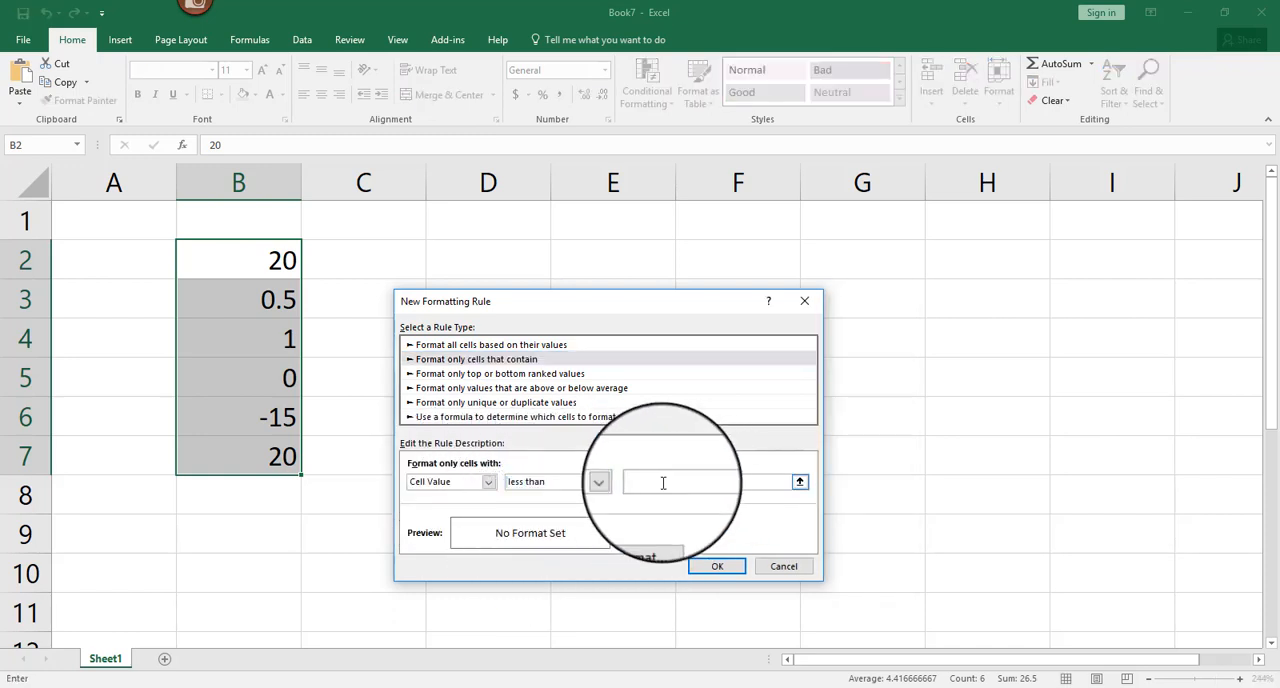
text(1)
Step: Give the less-than-1 rule a bright red fill, apply it to the selected cells and deselect the range
click(645, 535)
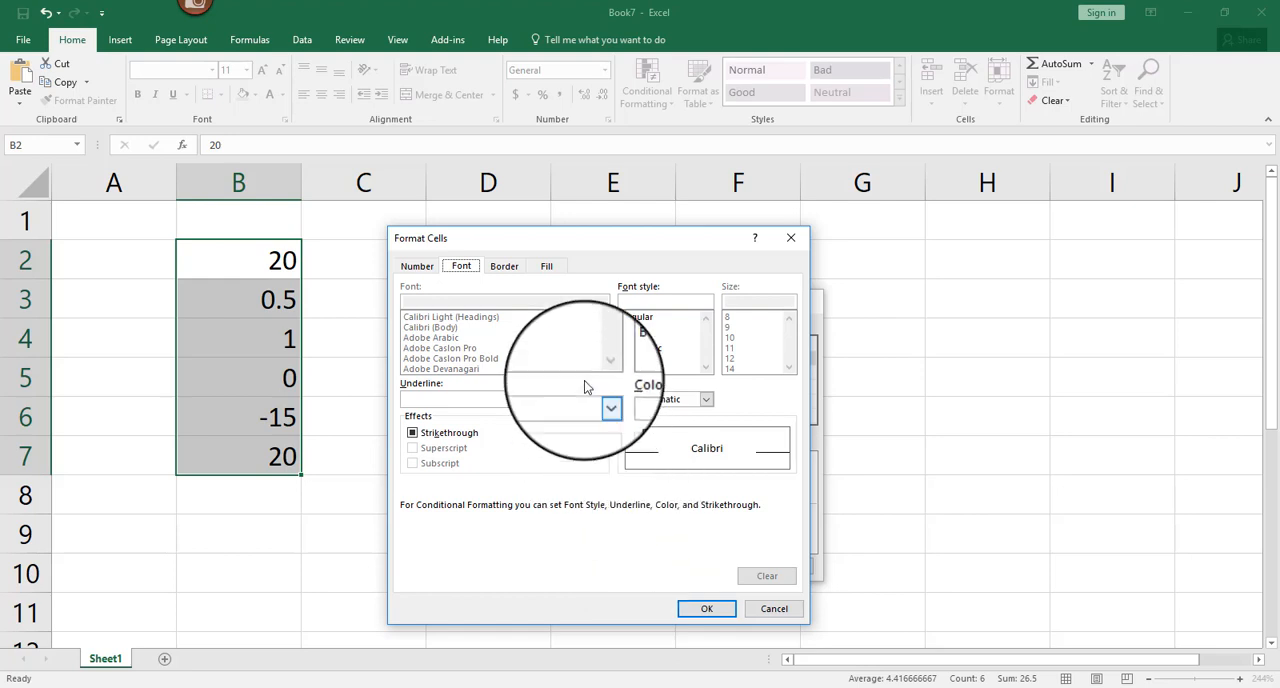
click(555, 267)
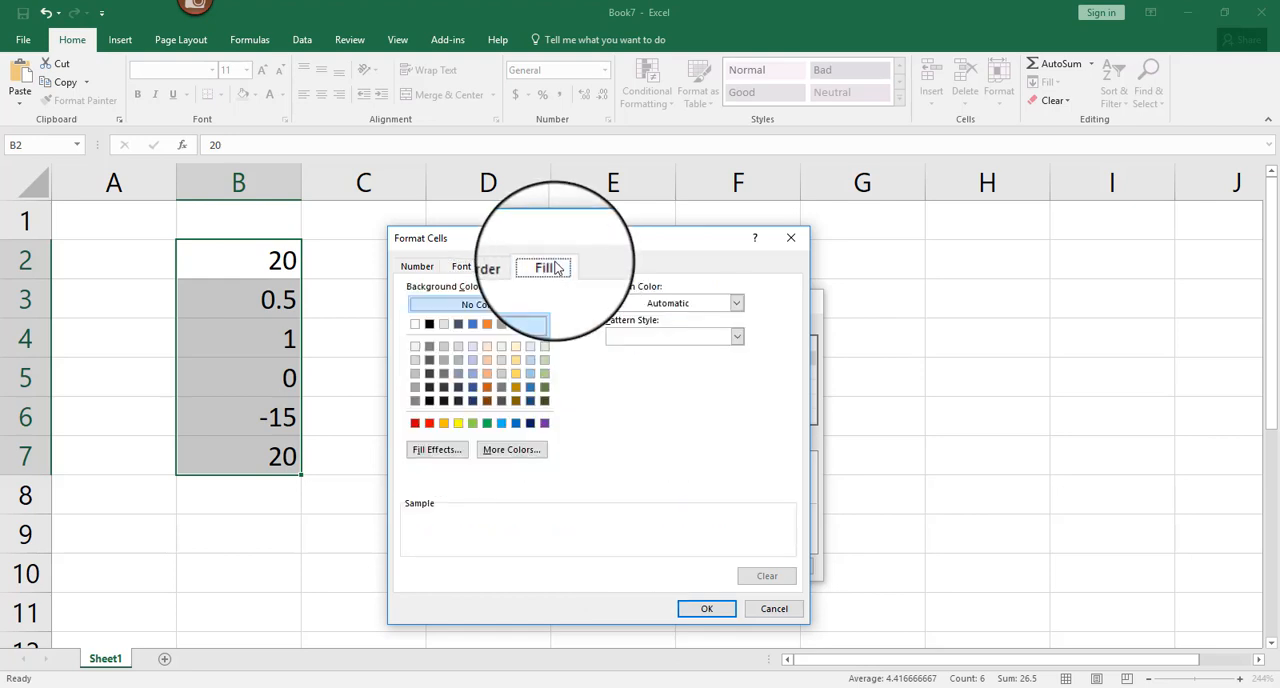
click(429, 423)
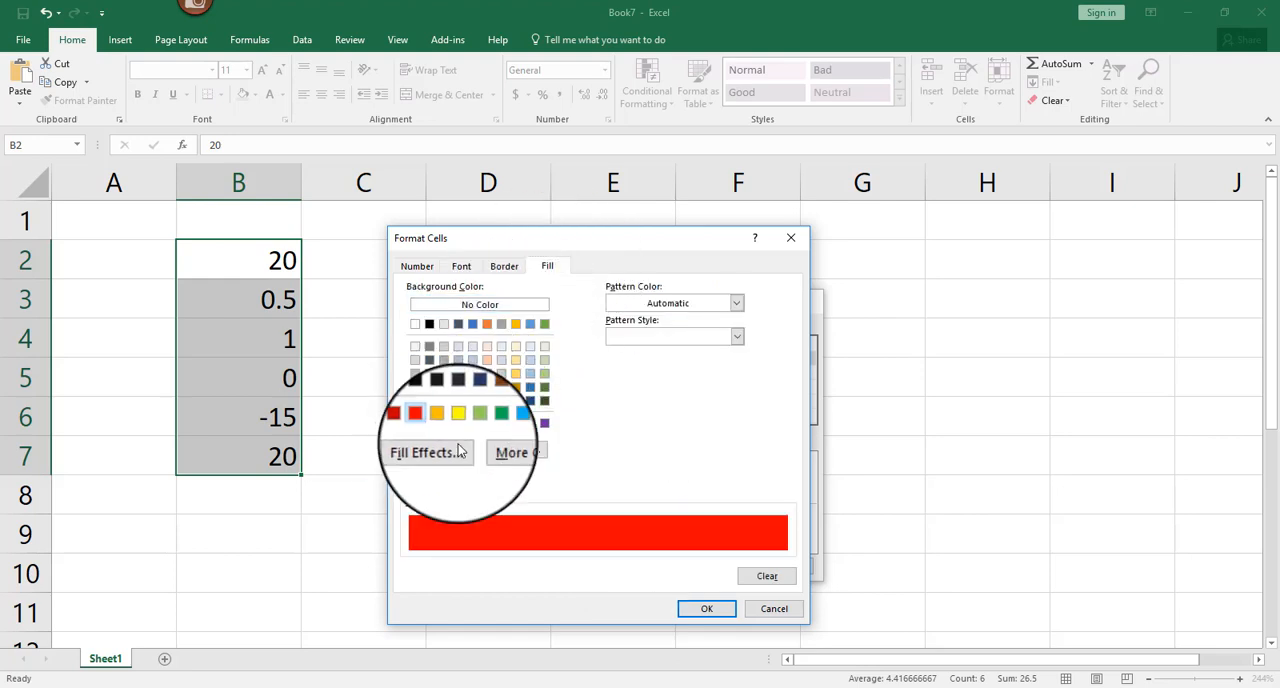
click(704, 609)
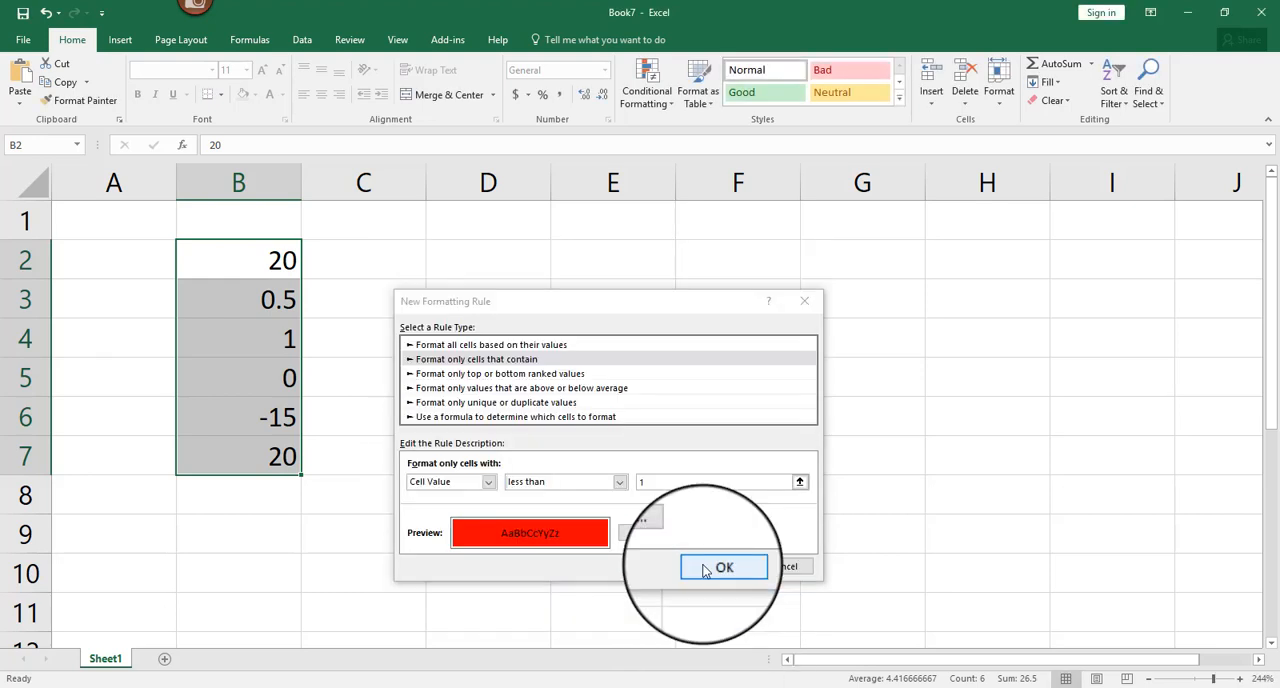
click(705, 568)
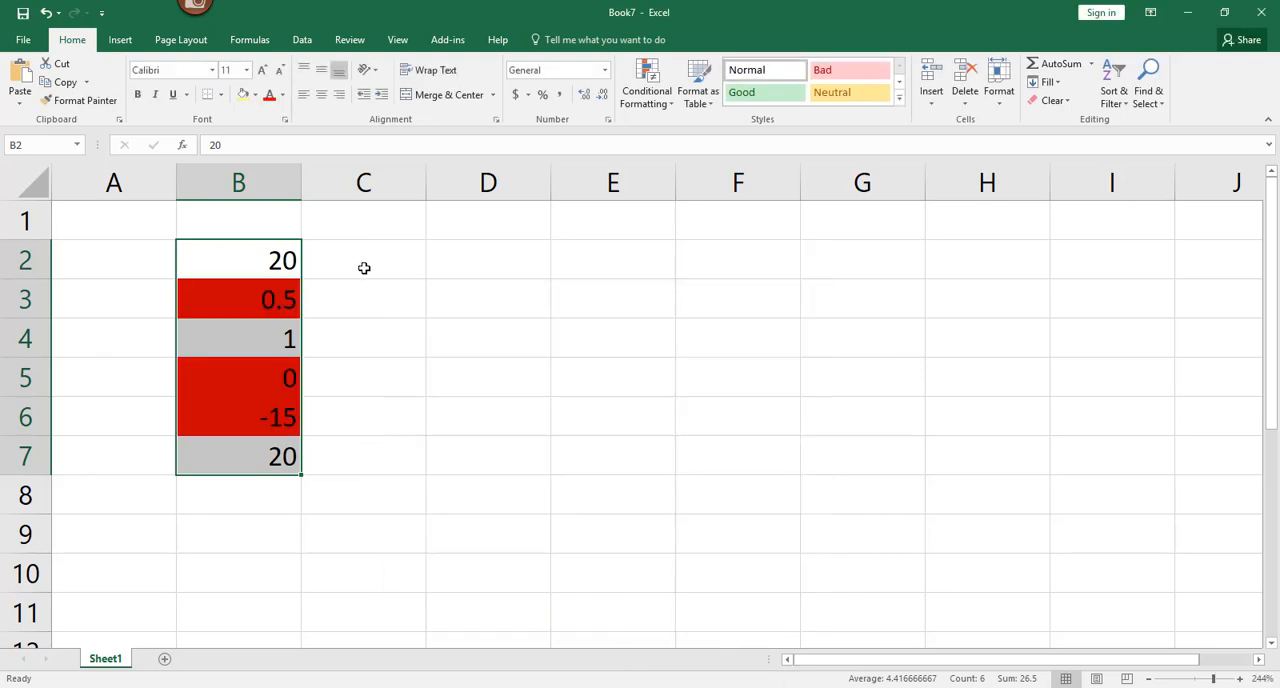
click(380, 265)
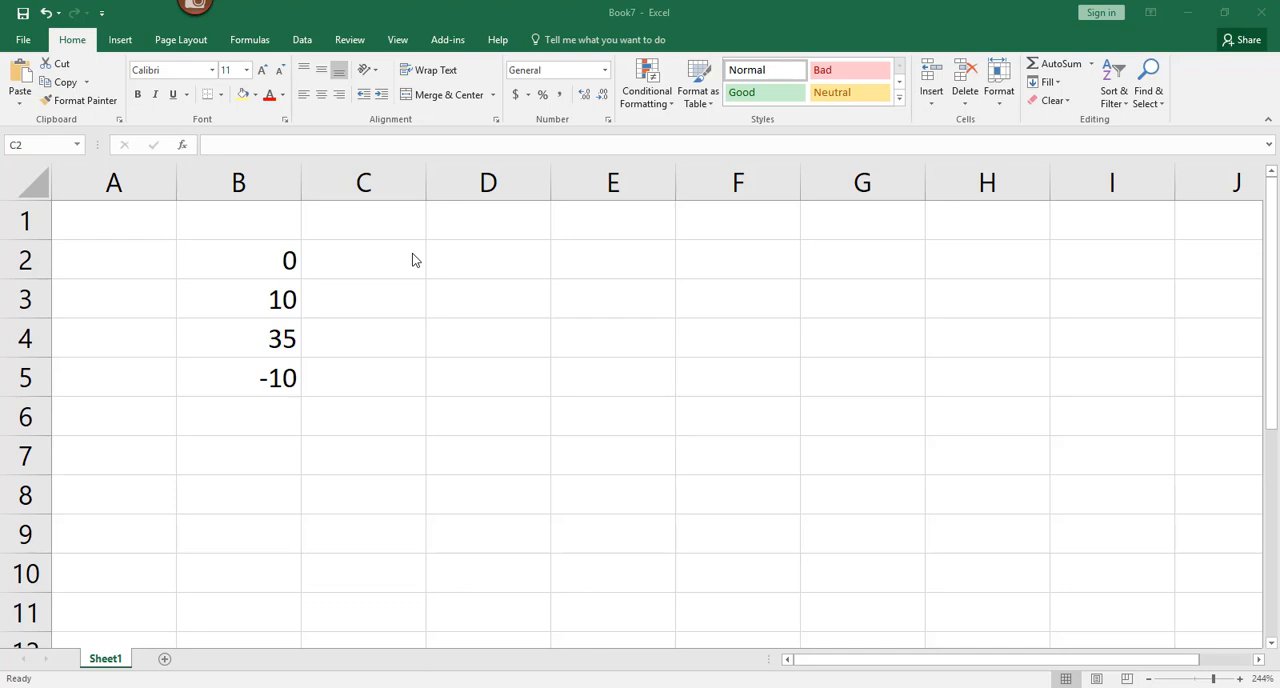
Step: Enter the formula =IF(B2>1,"PROFIT","OK") in cell C2 of Book7
click(387, 262)
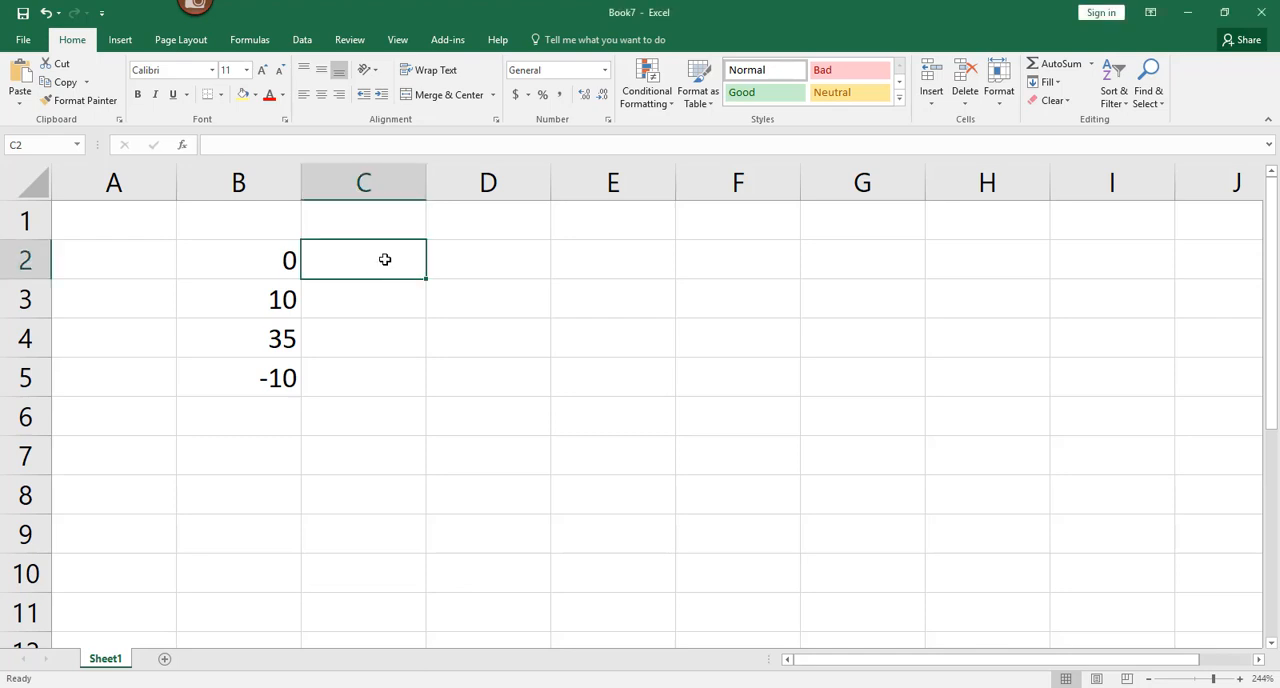
text(=)
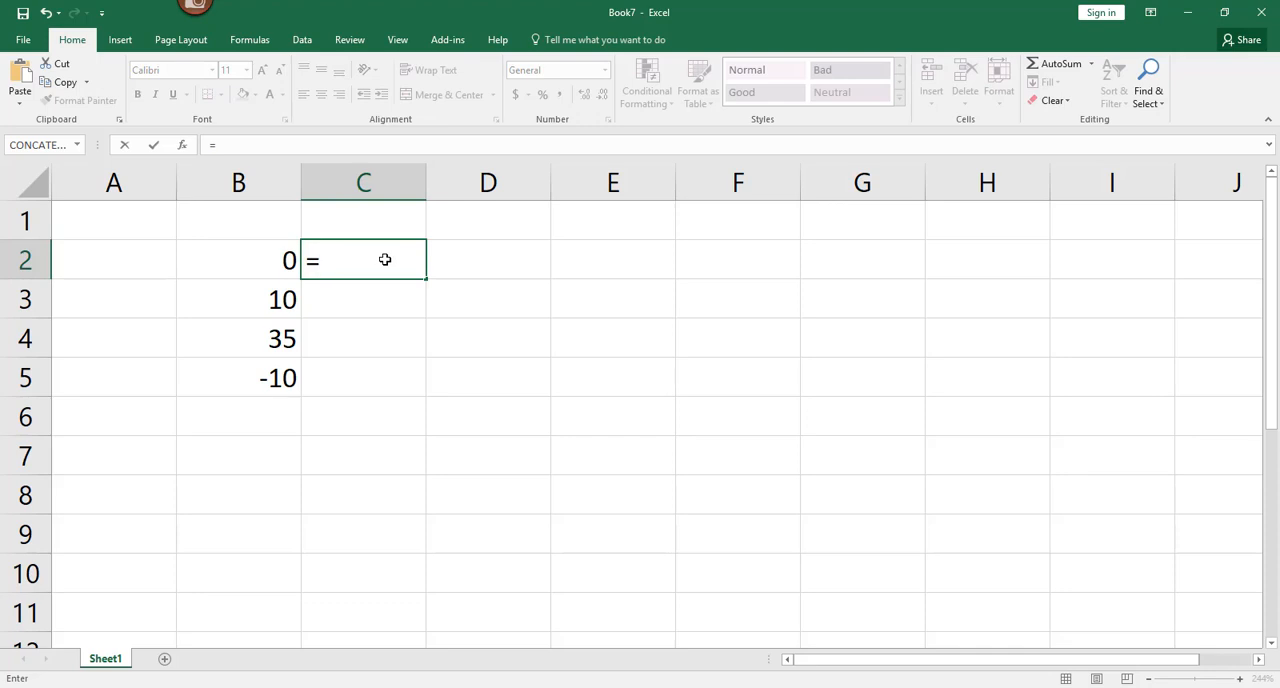
text(IF)
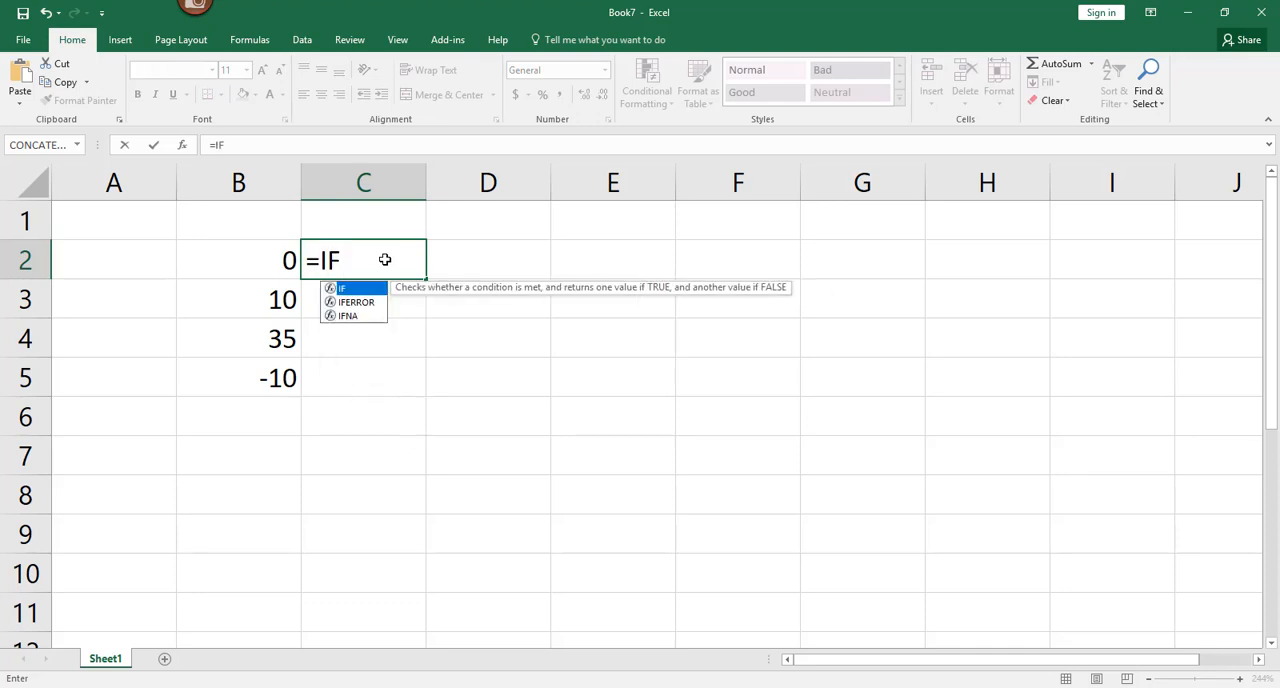
text(()
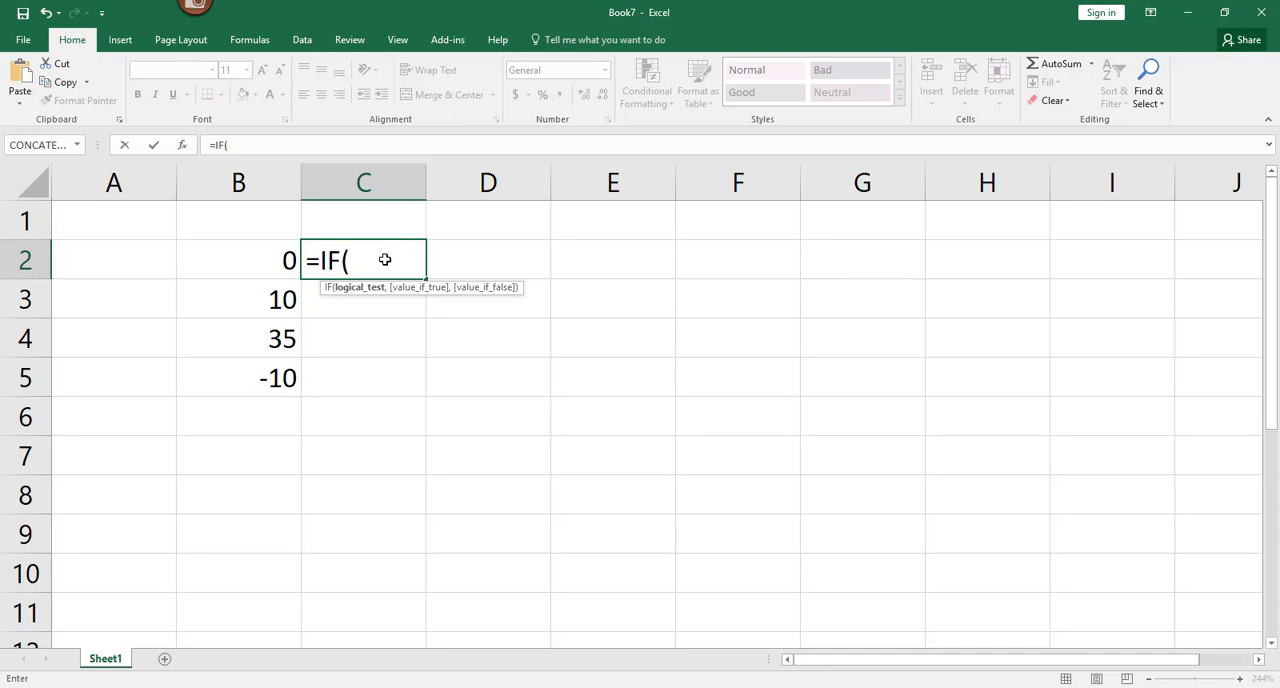
click(232, 262)
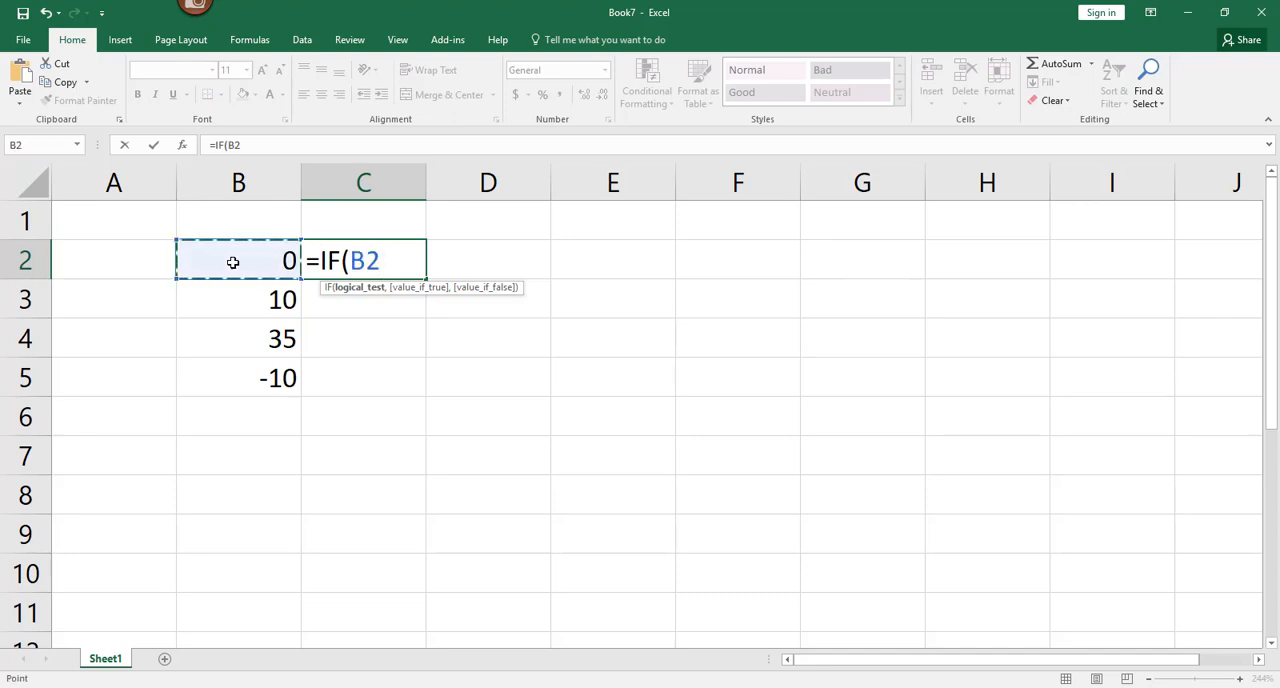
text(>1)
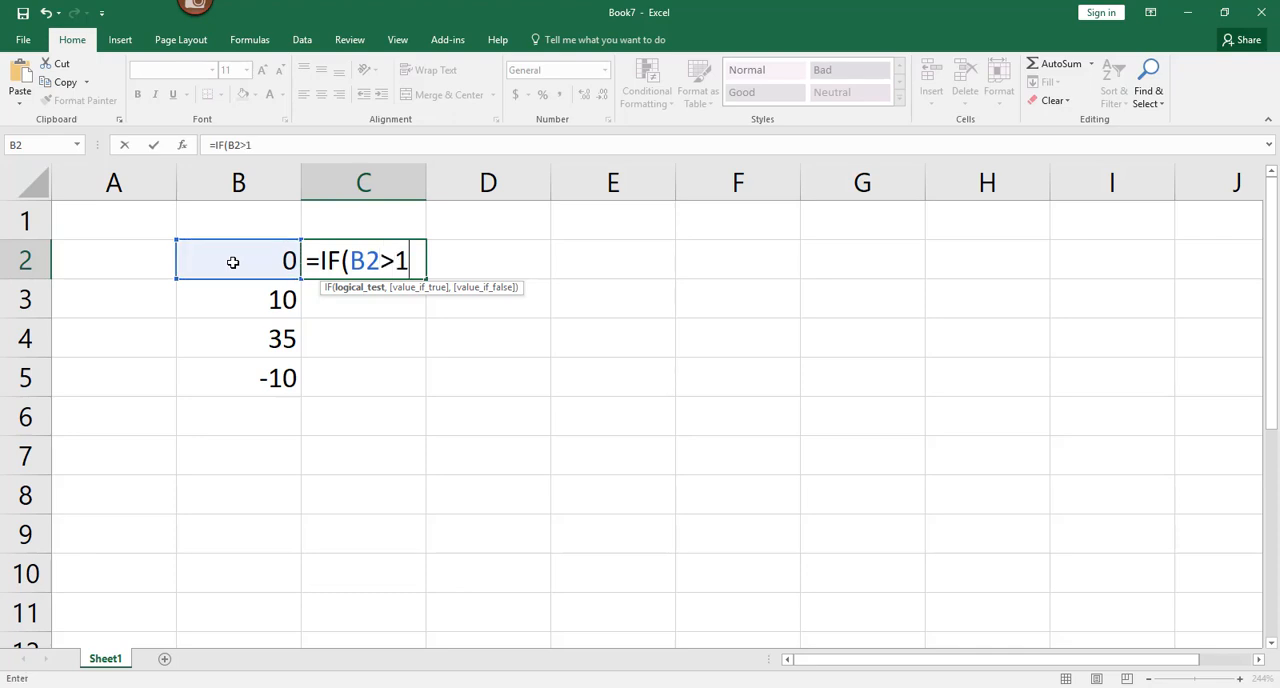
text(,)
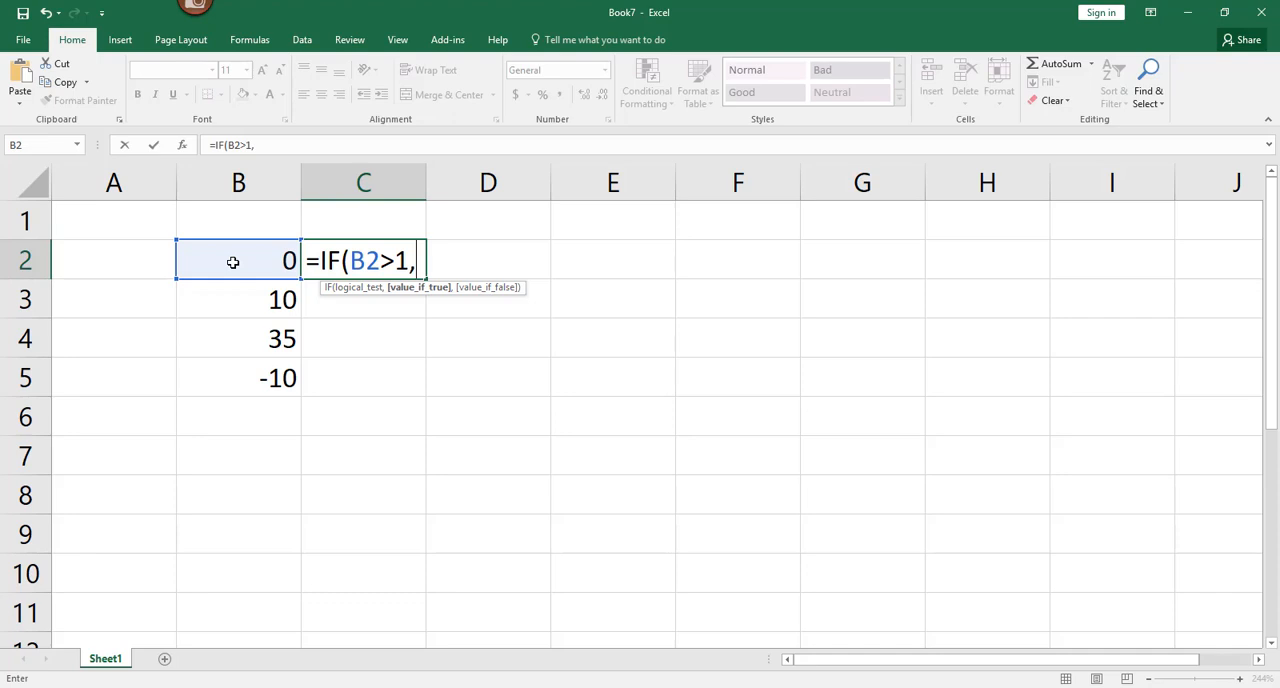
text("PROFI)
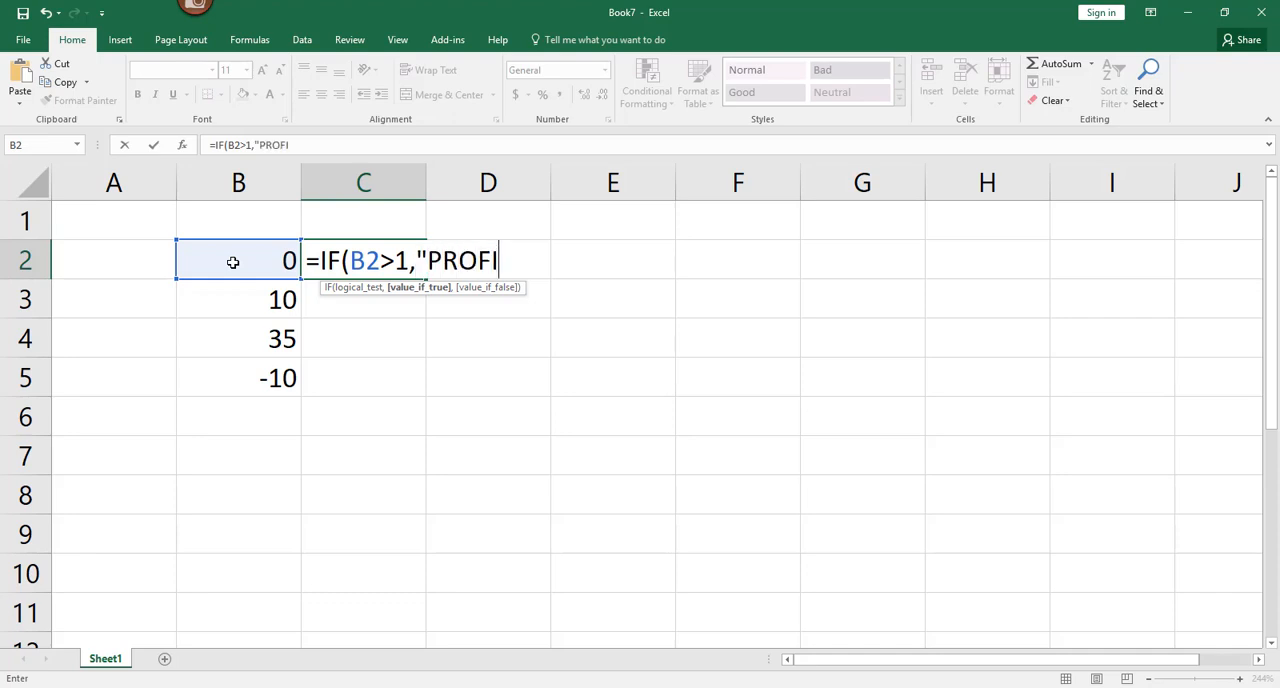
text(T",)
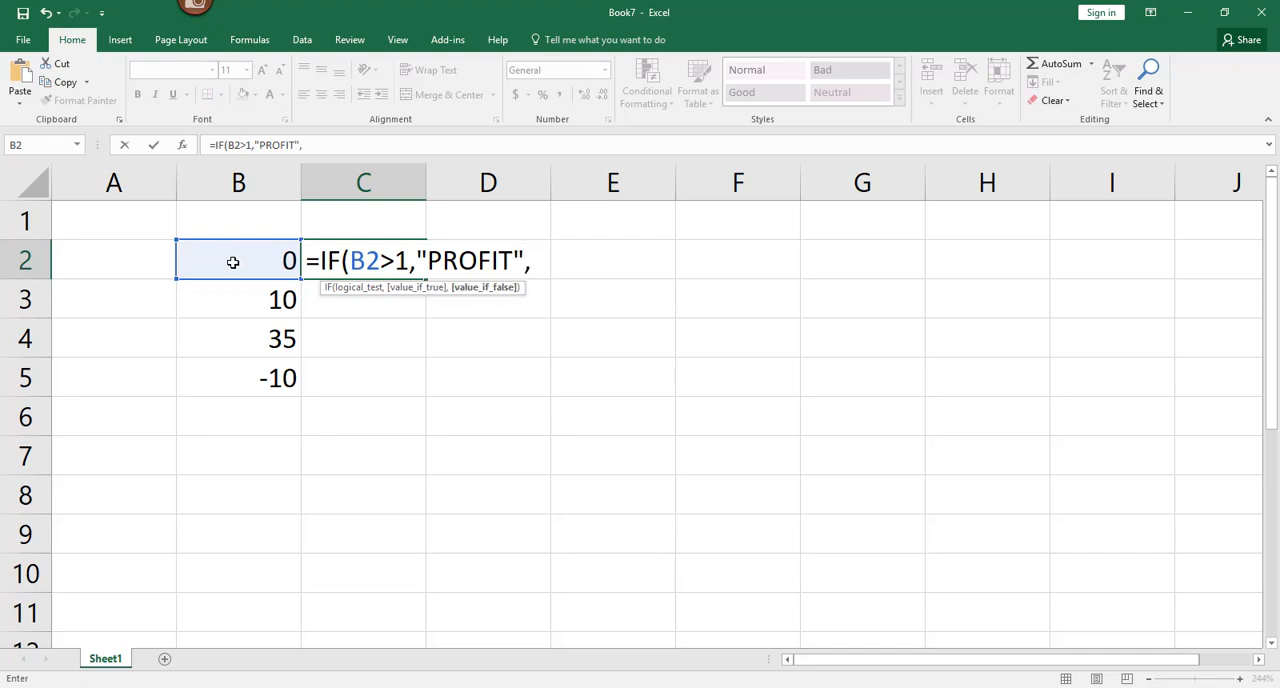
text("OK"))
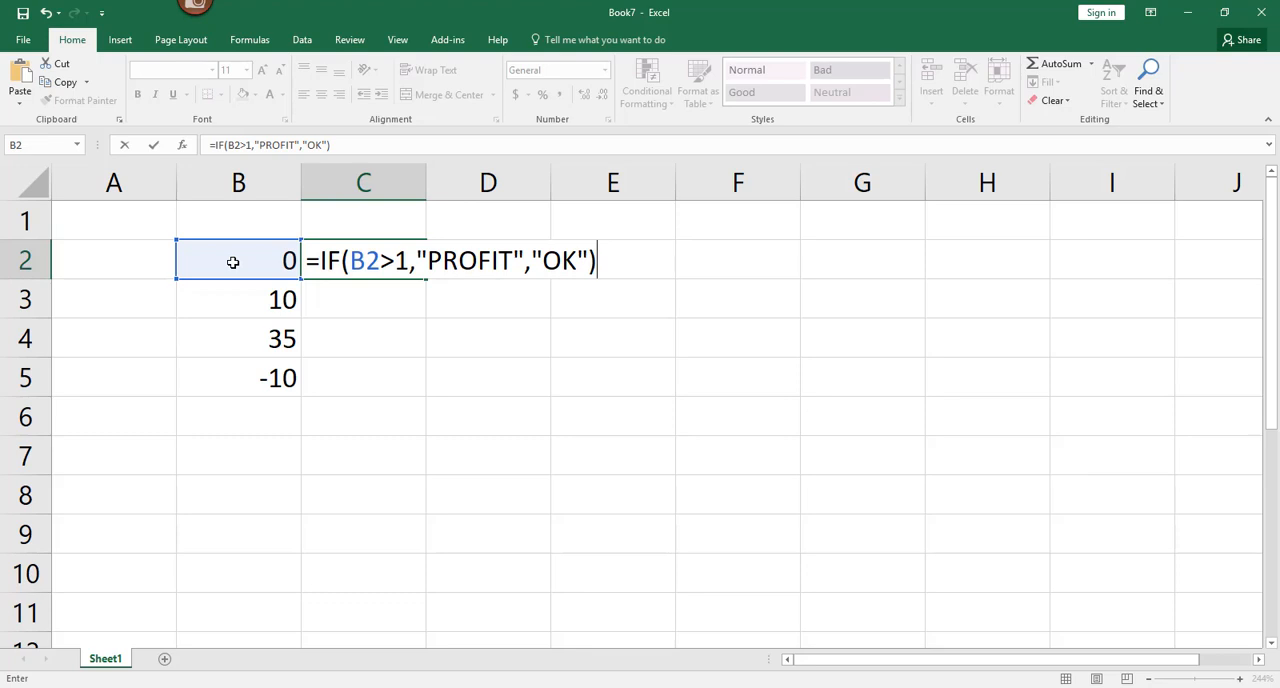
key(Return)
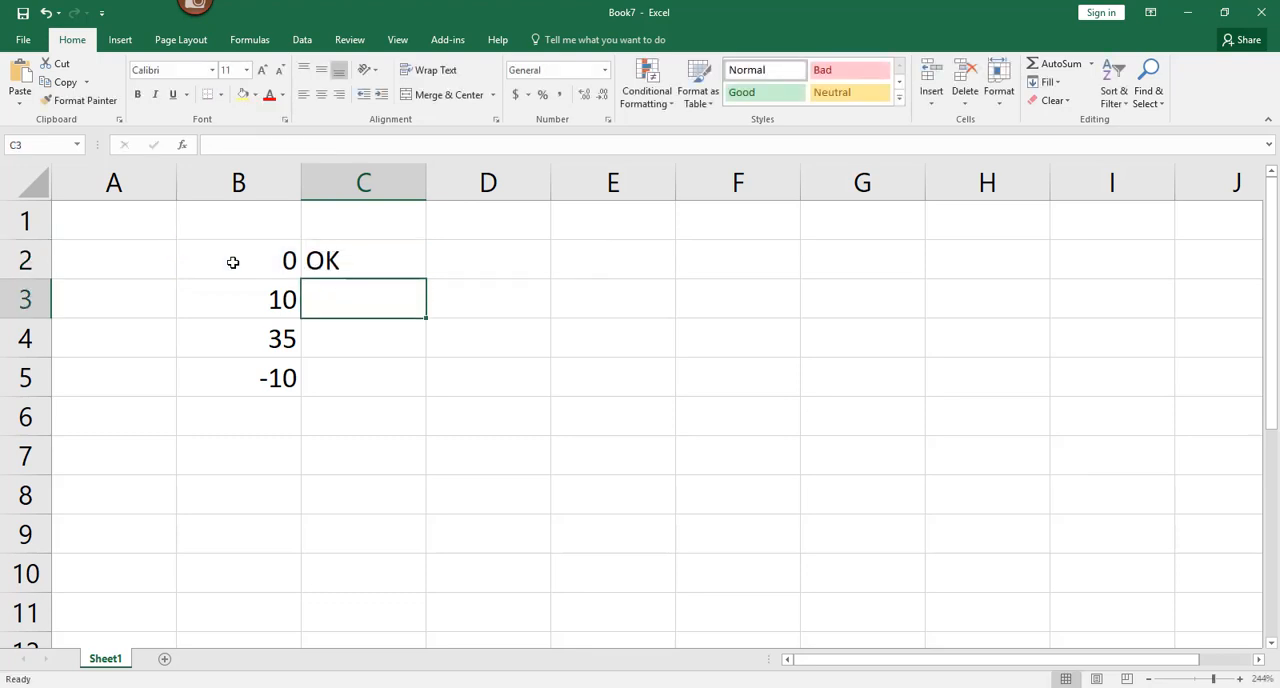
Step: Fill the IF formula in C2 down to C5 and deselect the filled range
click(411, 257)
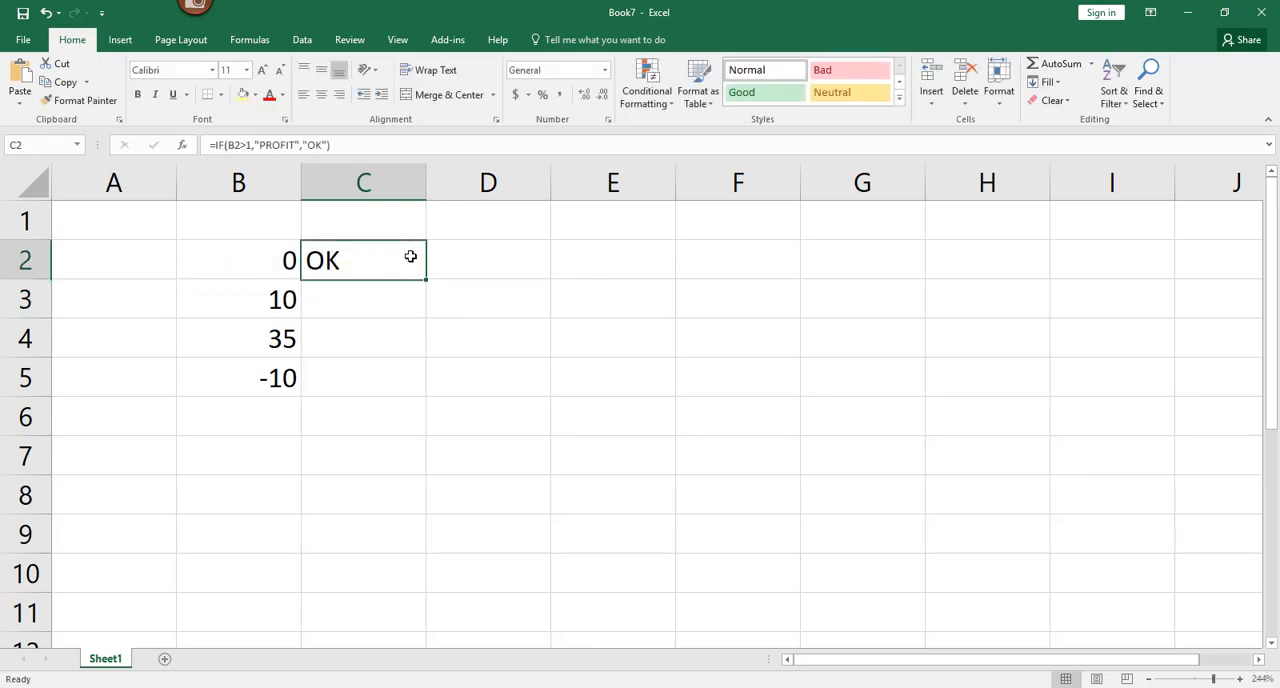
drag(426, 279, 417, 387)
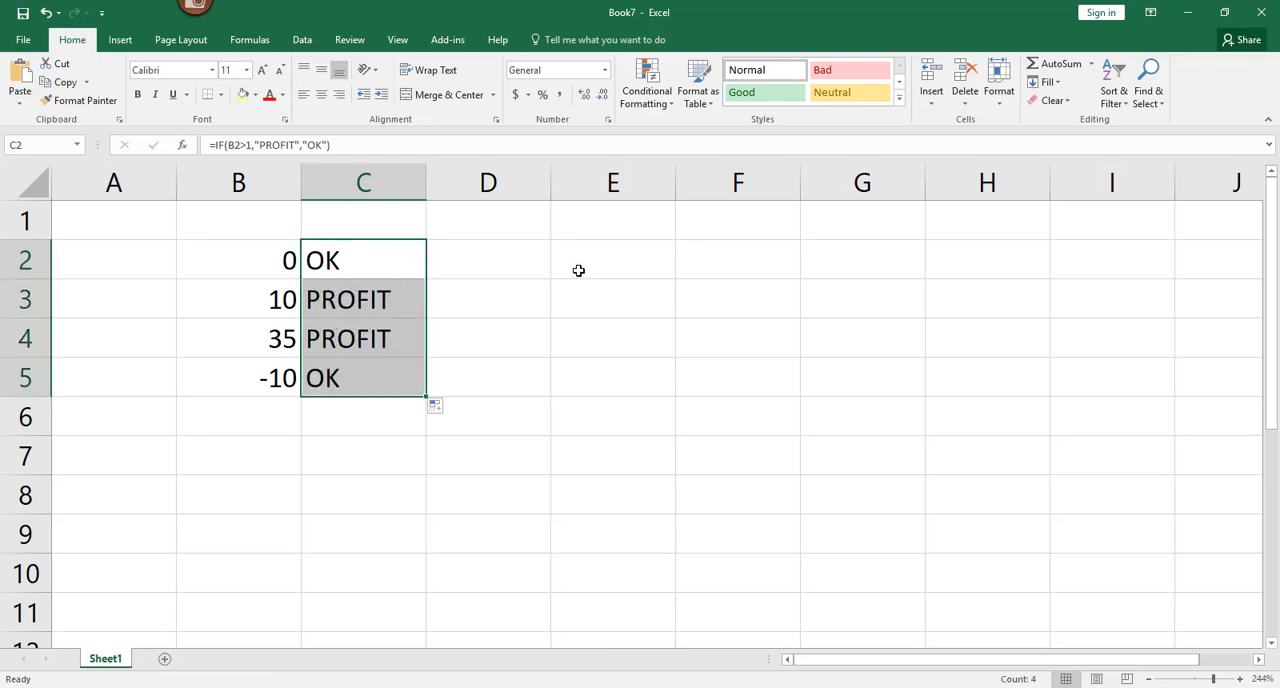
click(251, 305)
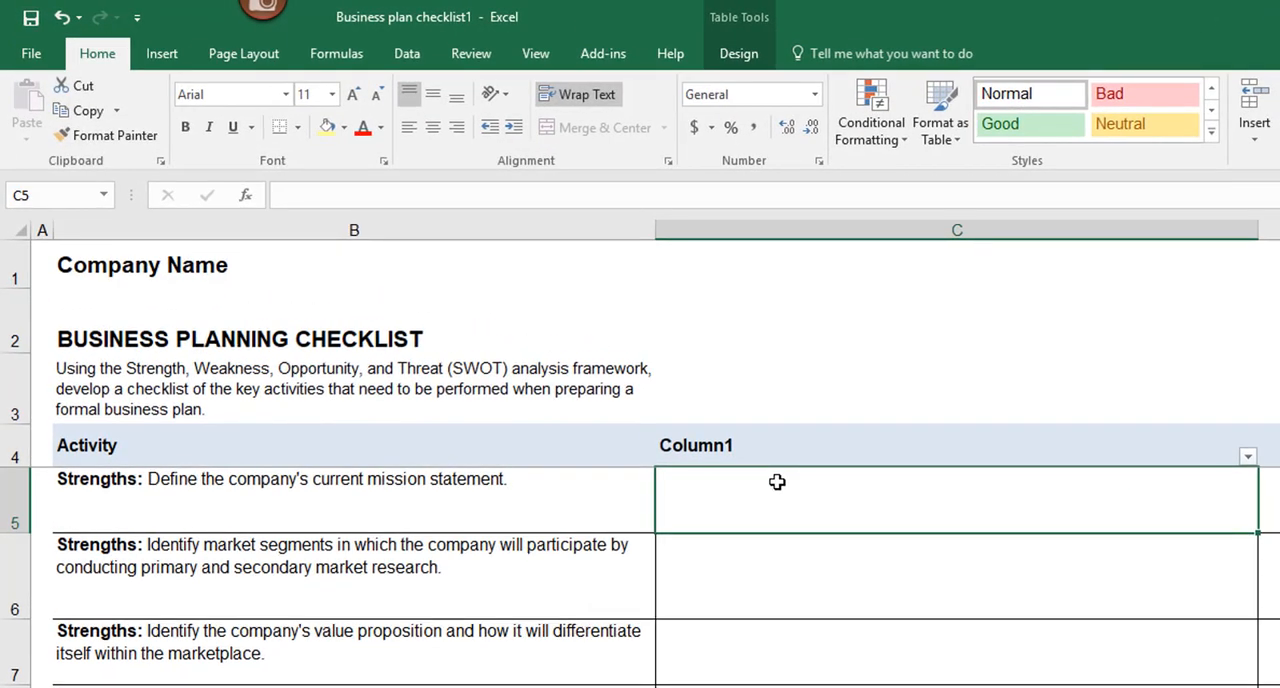
Step: In C5 of the business plan checklist, enter an UPPER formula that converts the Activity text in B5 to upper case
double_click(777, 482)
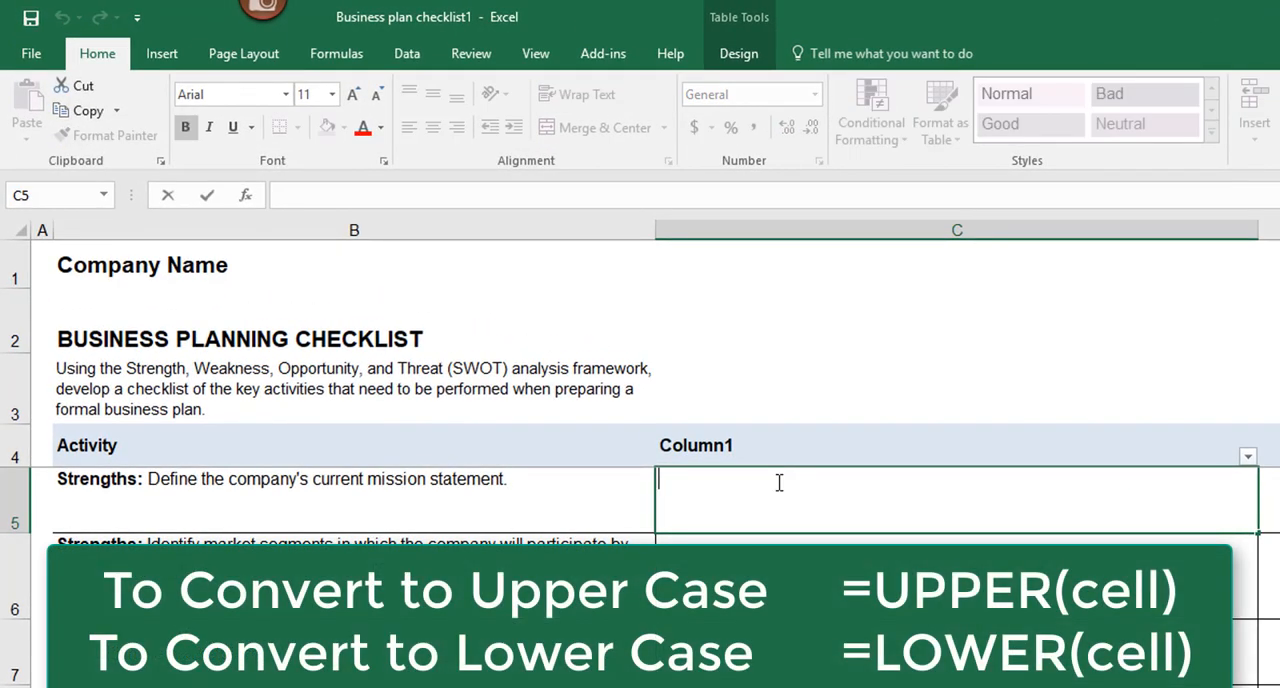
text(=)
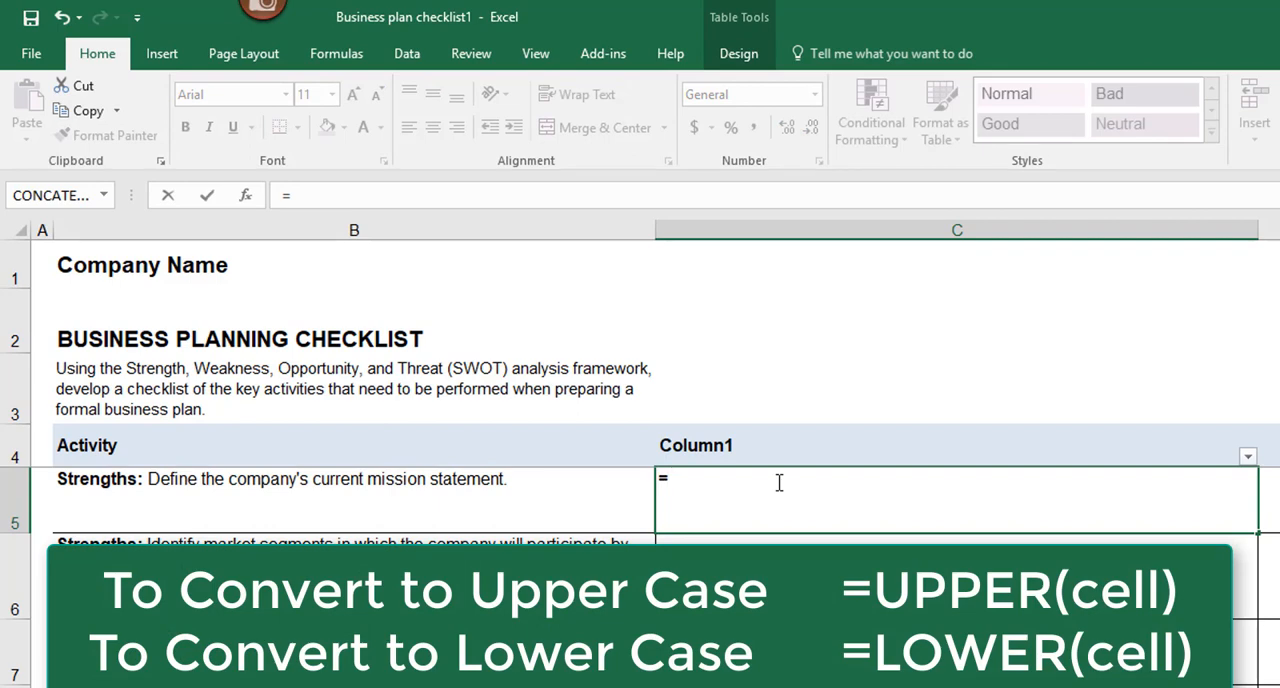
text(UPPER)
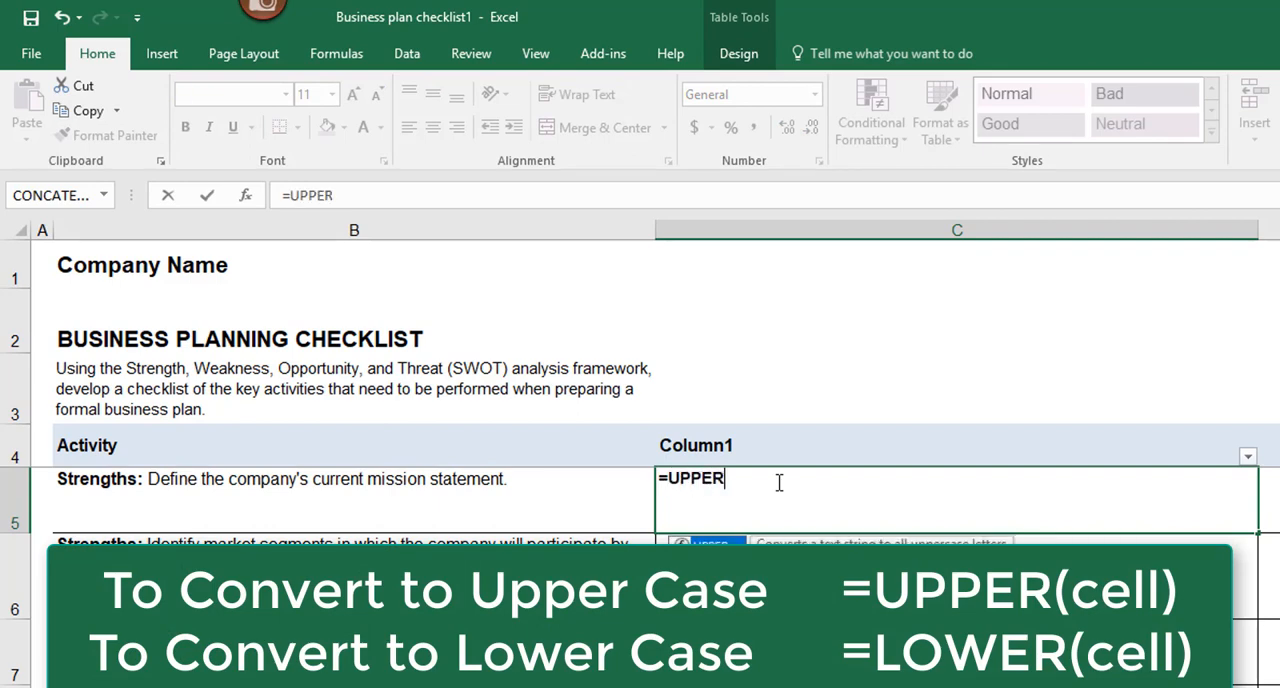
text(()
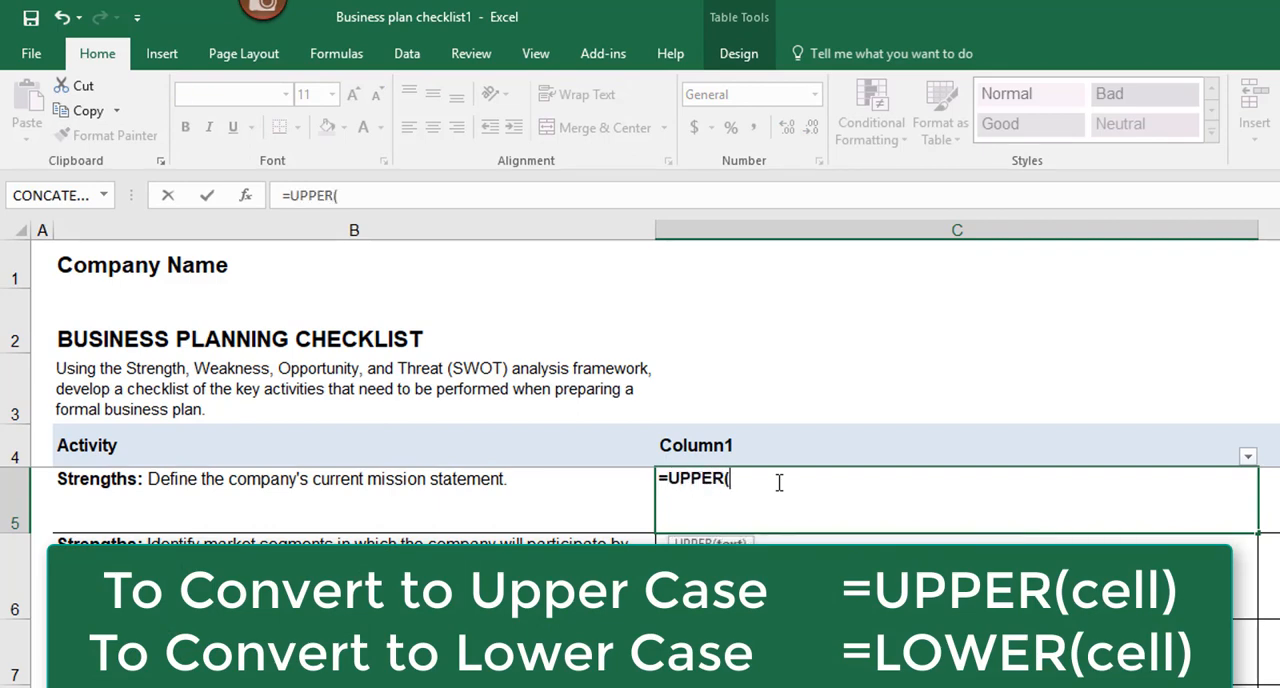
click(276, 483)
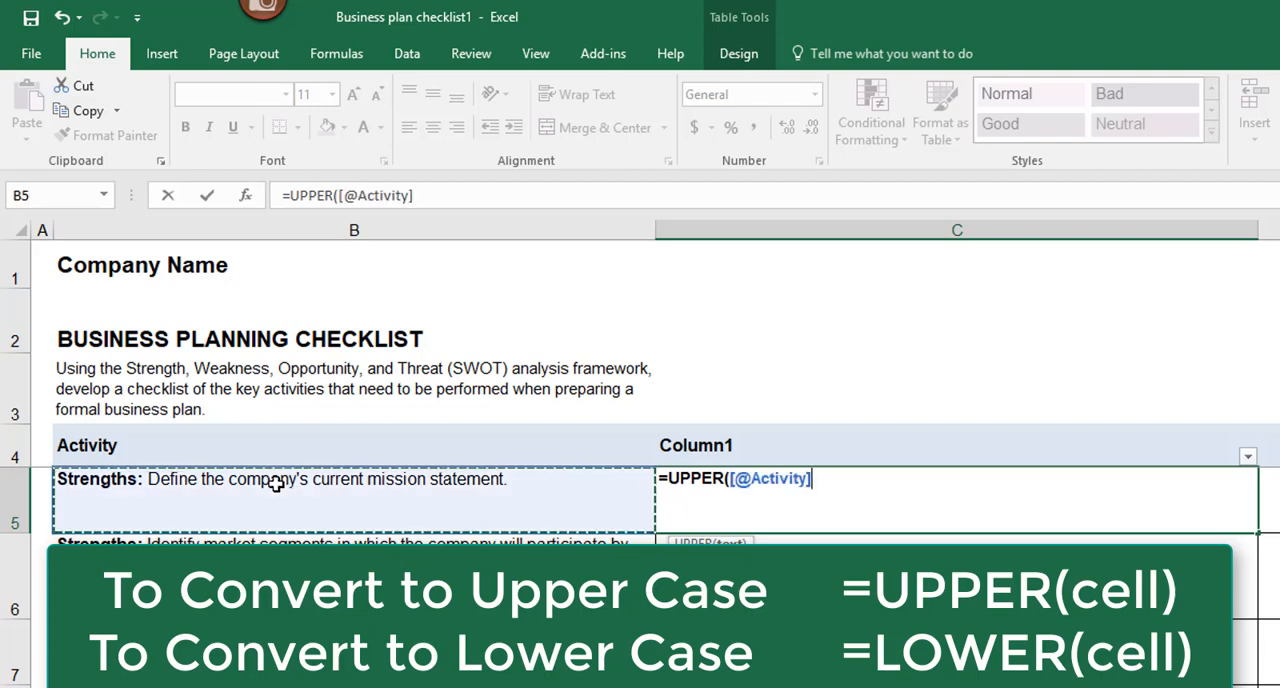
text())
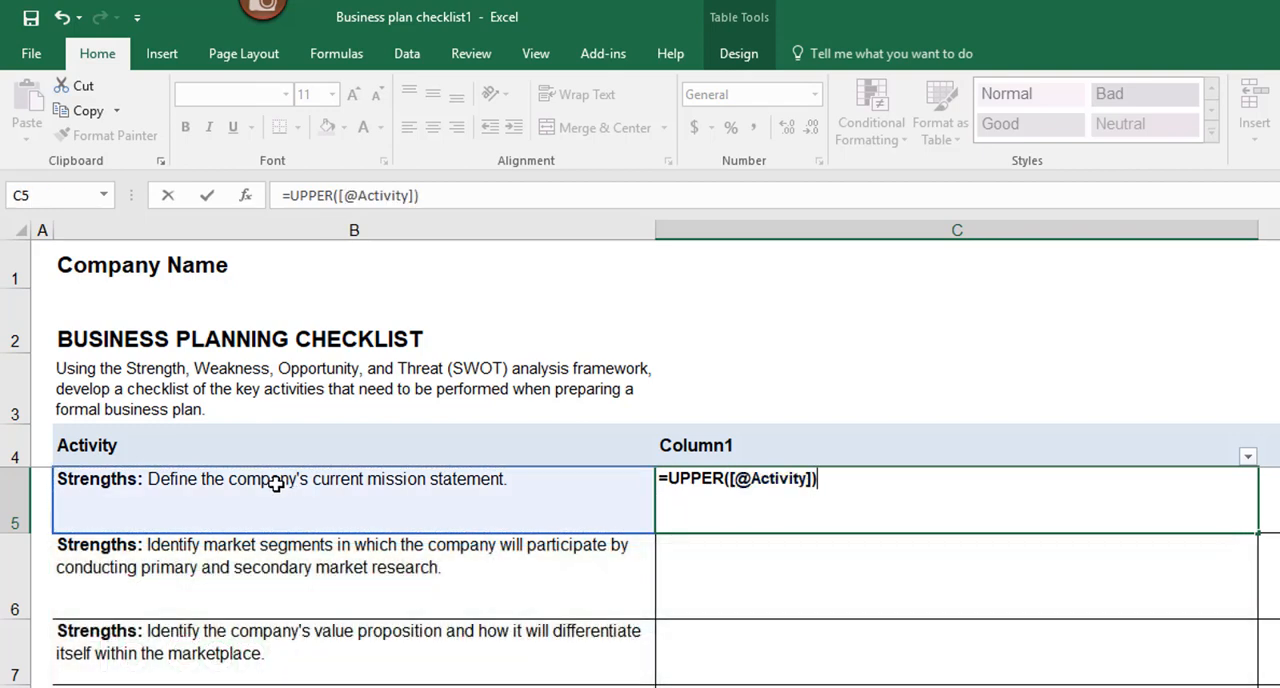
key(Return)
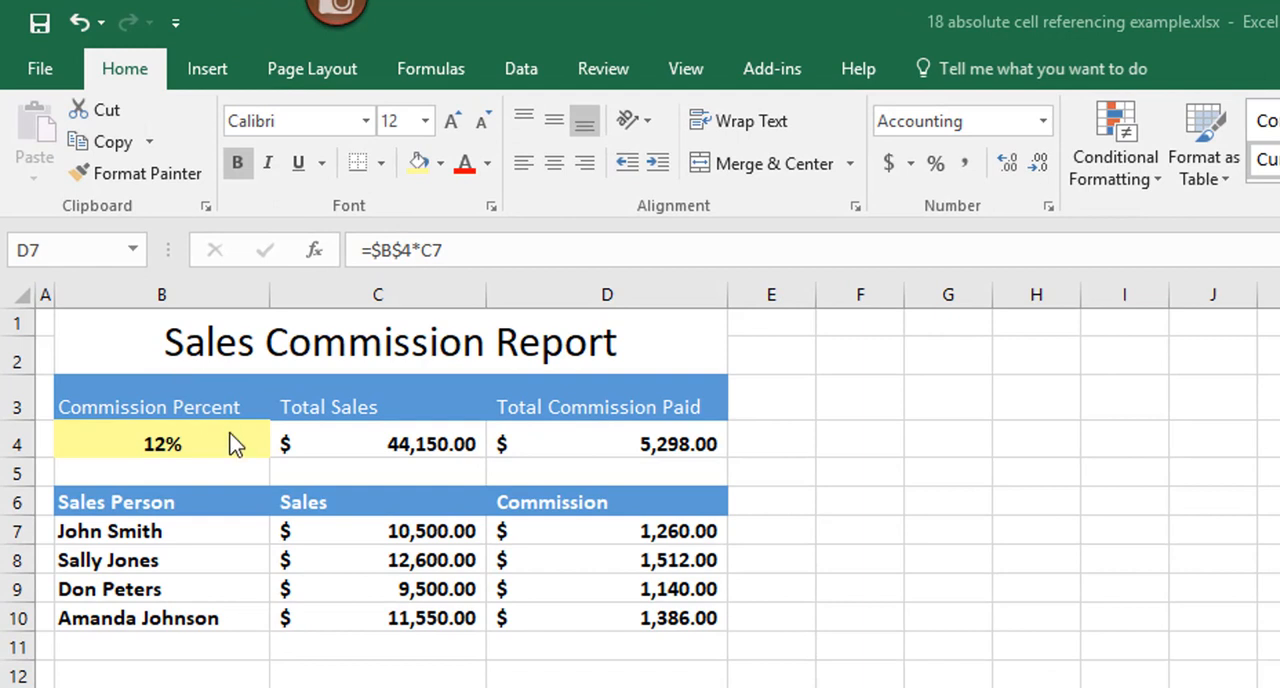
Step: Review the commission formula in D7 of the Sales Commission Report and name the commission percent cell B4 Commission
click(176, 437)
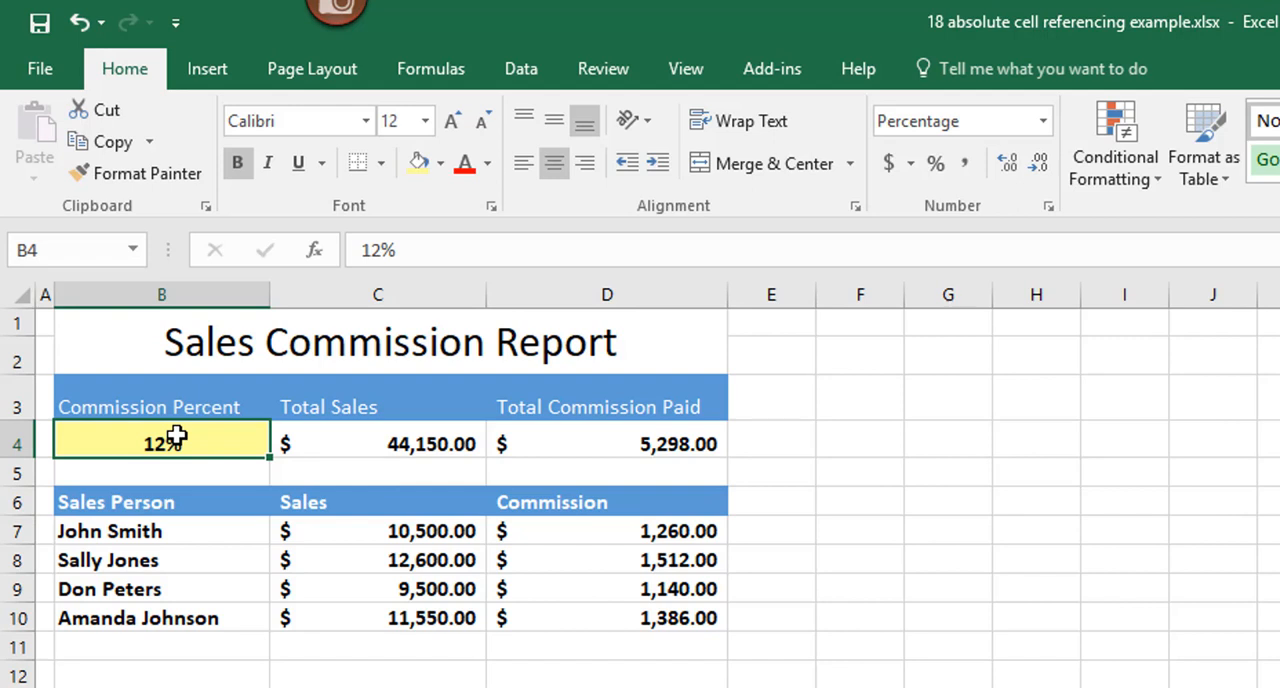
click(672, 531)
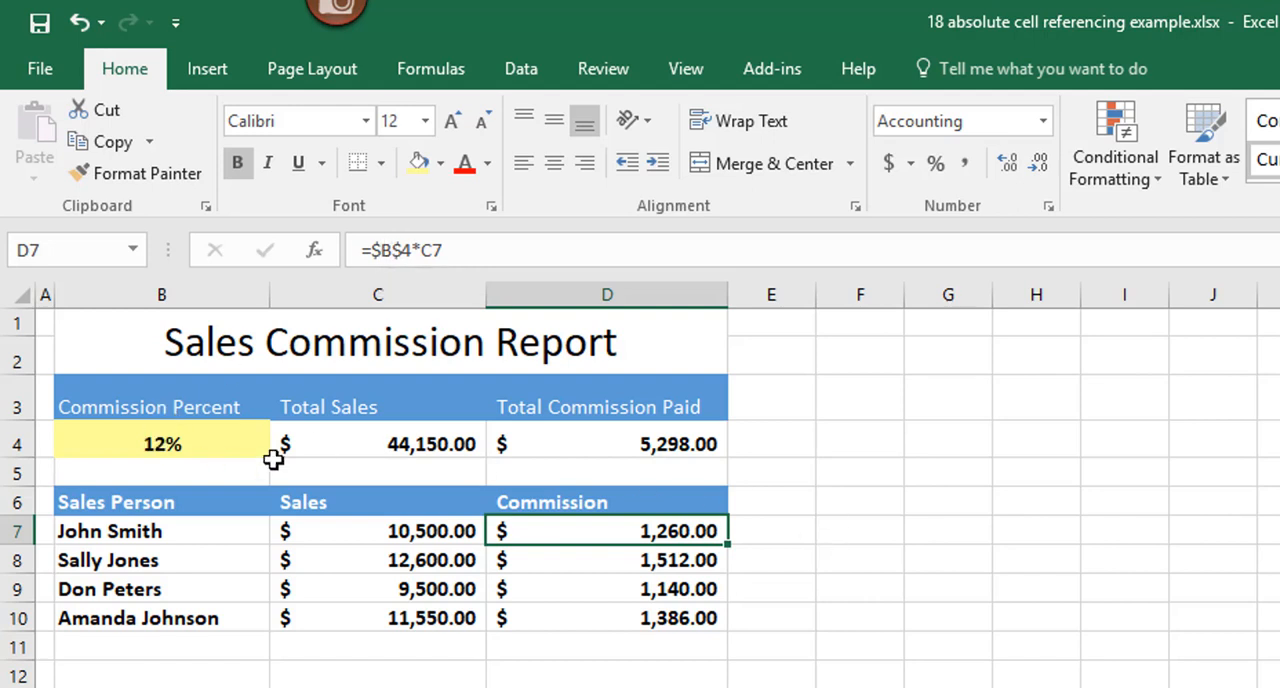
click(132, 443)
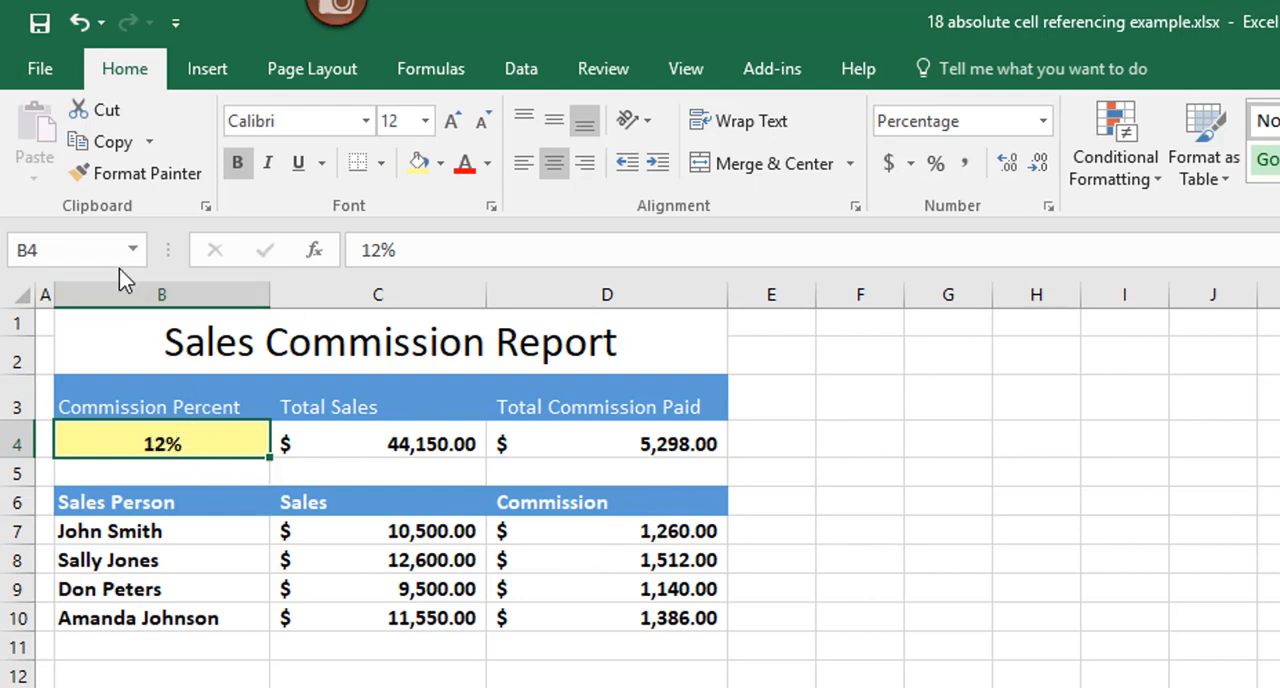
click(48, 250)
text(Commission)
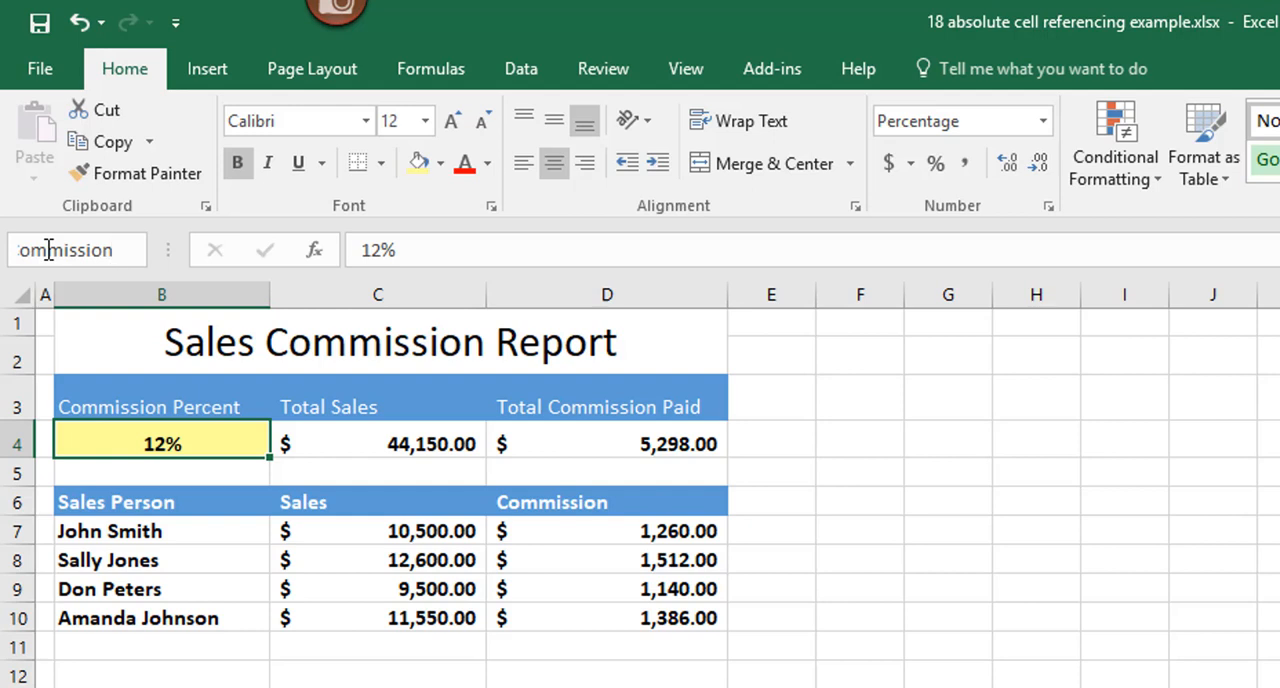
key(Return)
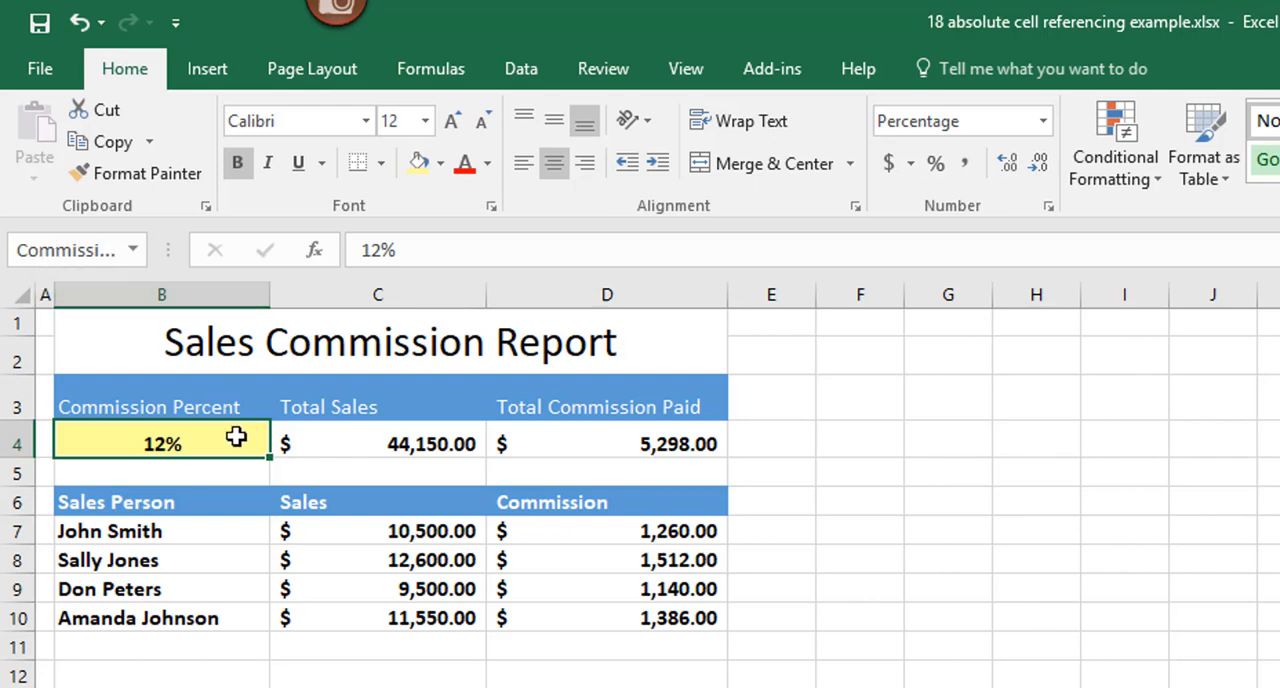
Step: Replace the $B$4 reference in D7's formula with the defined name Commission, picked from the existing names
click(668, 531)
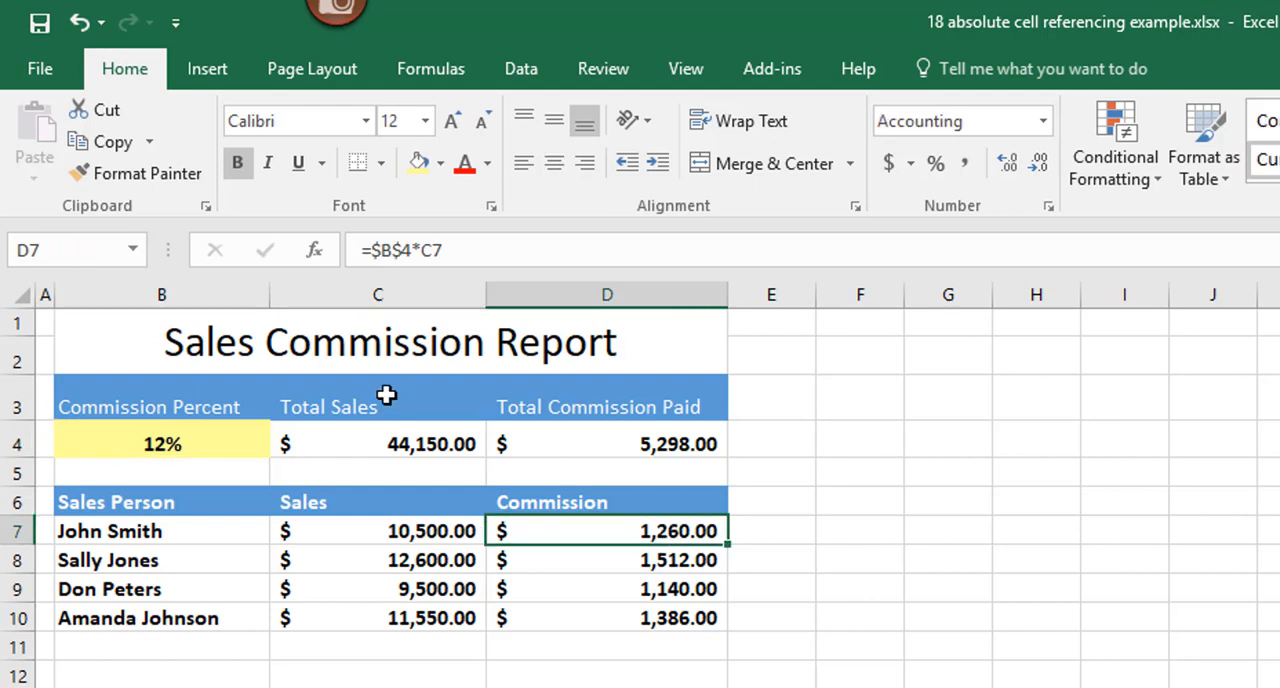
click(372, 250)
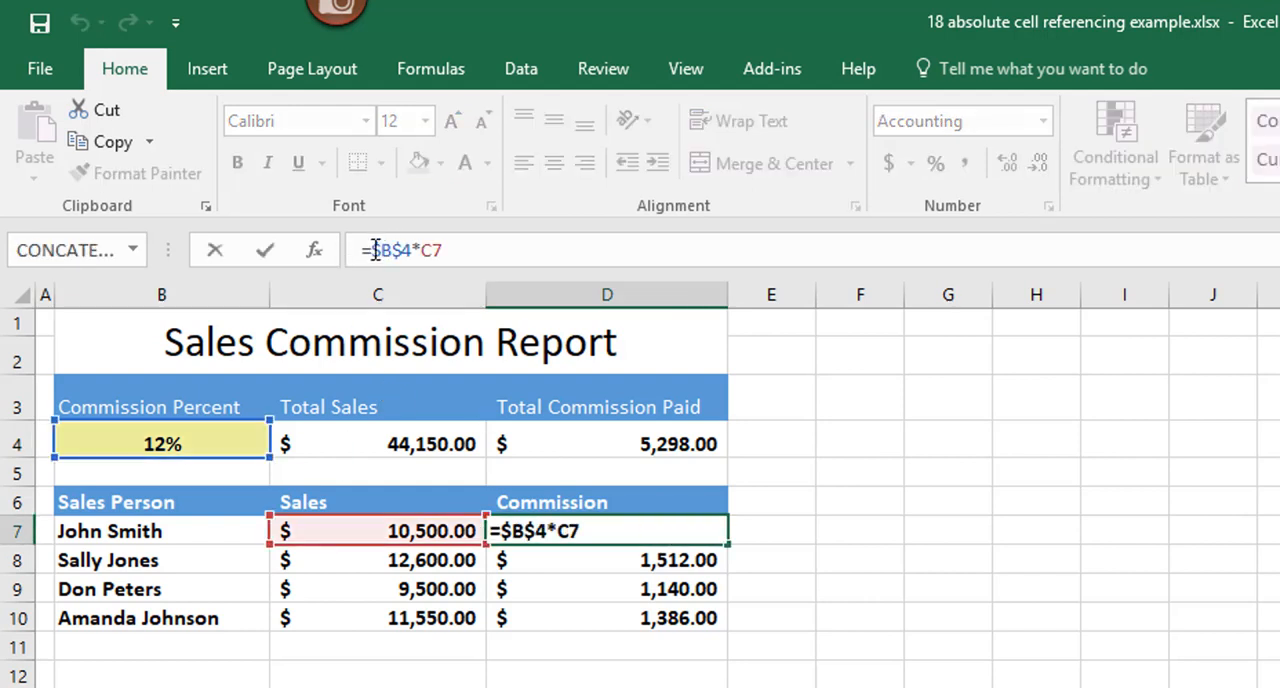
drag(372, 250, 415, 249)
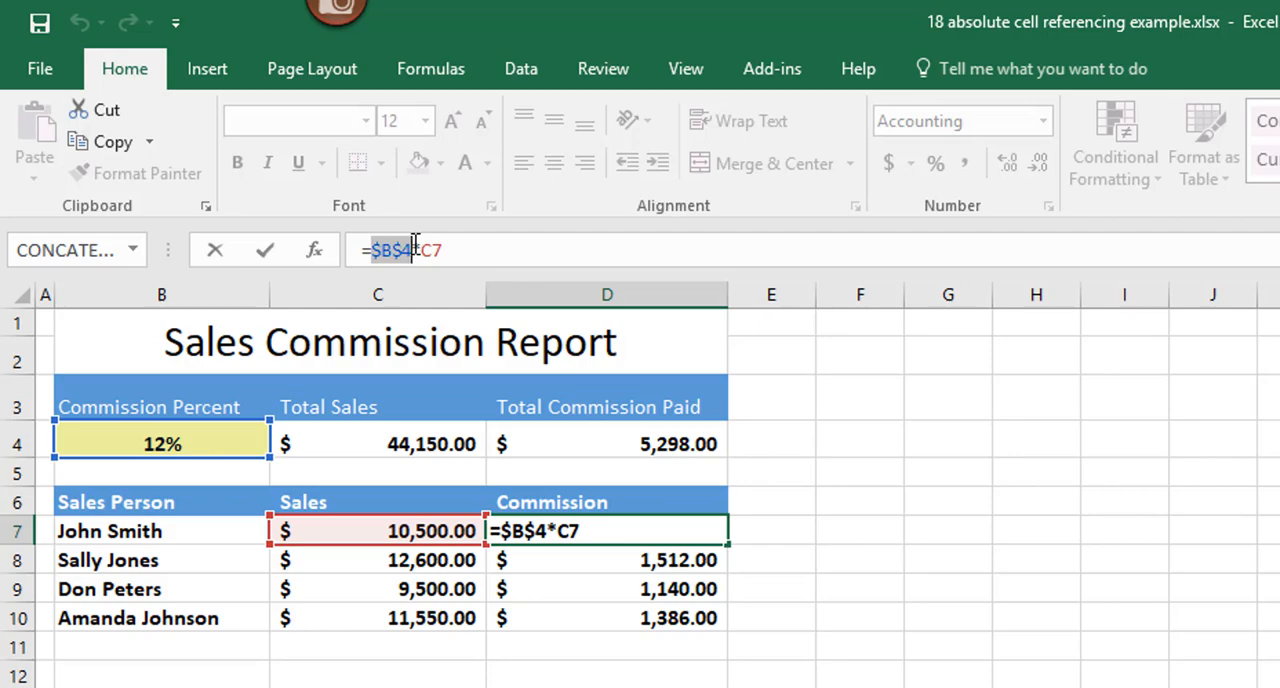
key(F3)
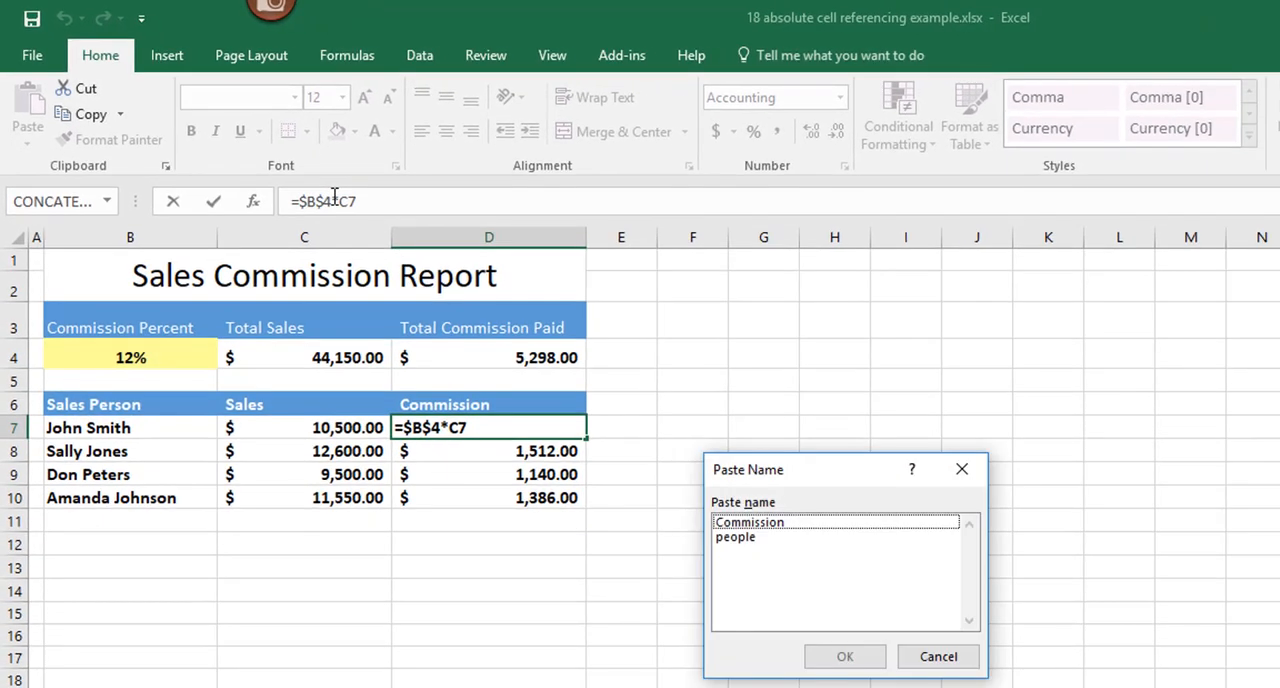
click(763, 523)
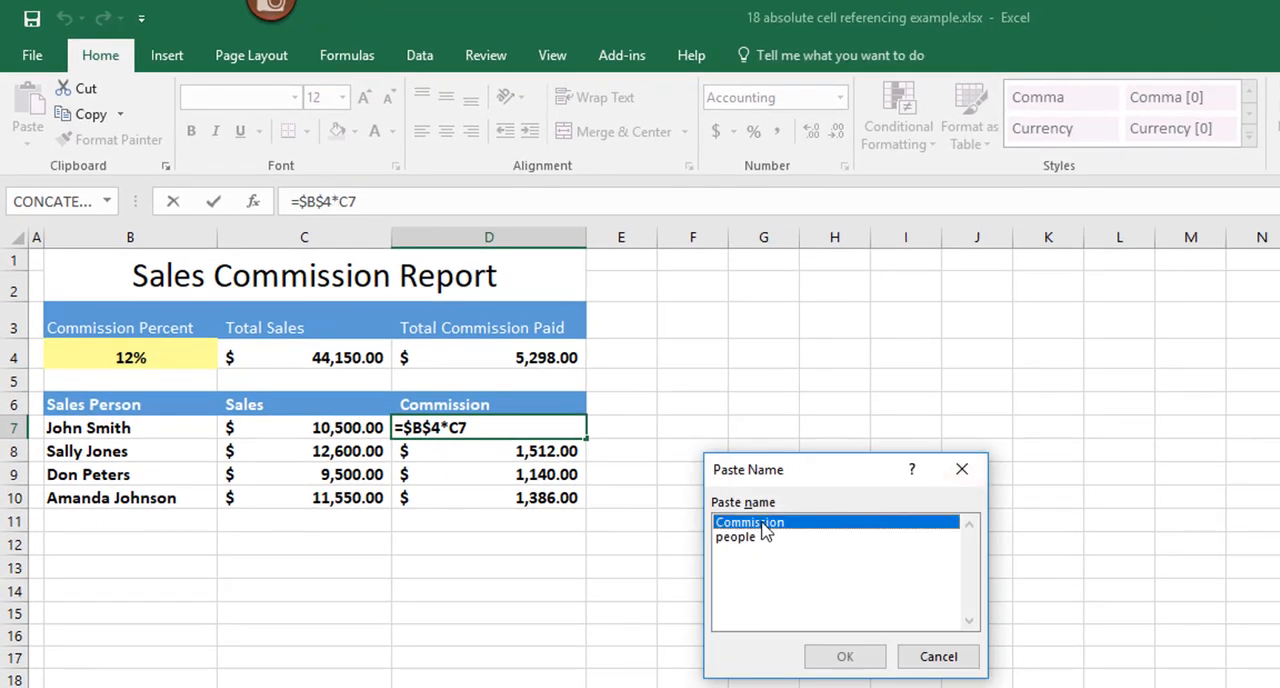
click(845, 656)
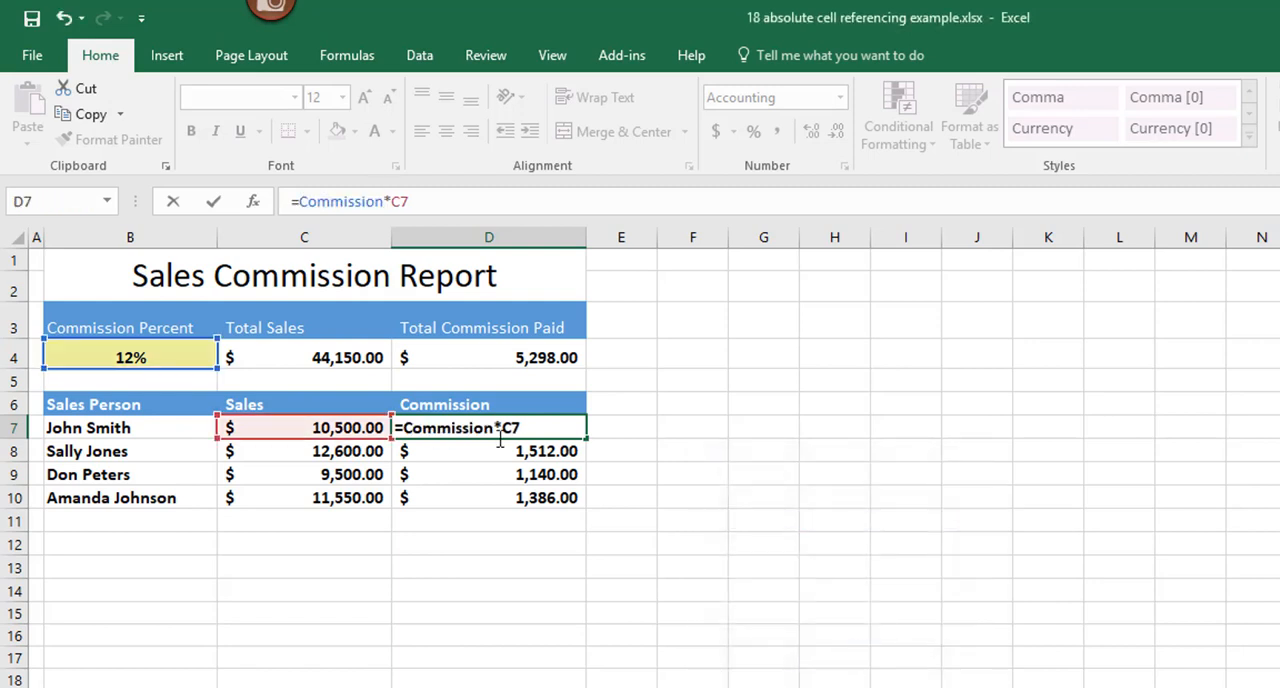
Step: Re-enter the Commission name in D7's formula by picking it from the suggested names, giving =Commission*C7, and confirm the formula
click(462, 428)
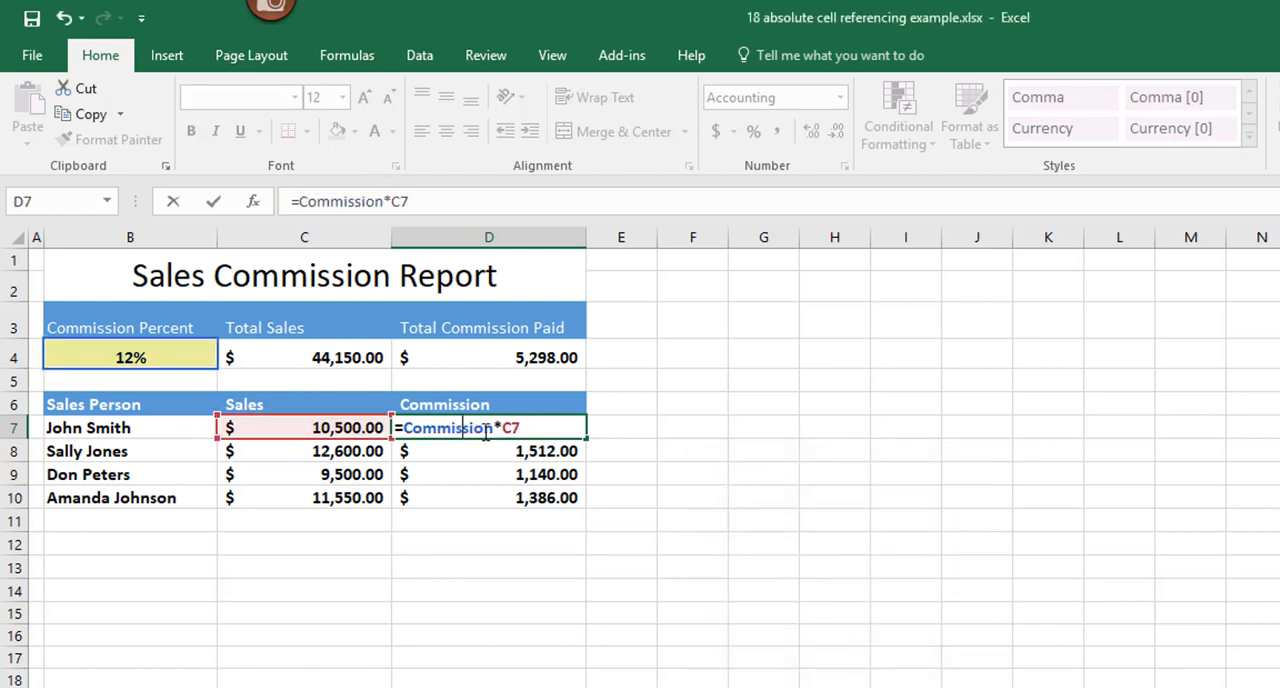
drag(493, 428, 406, 432)
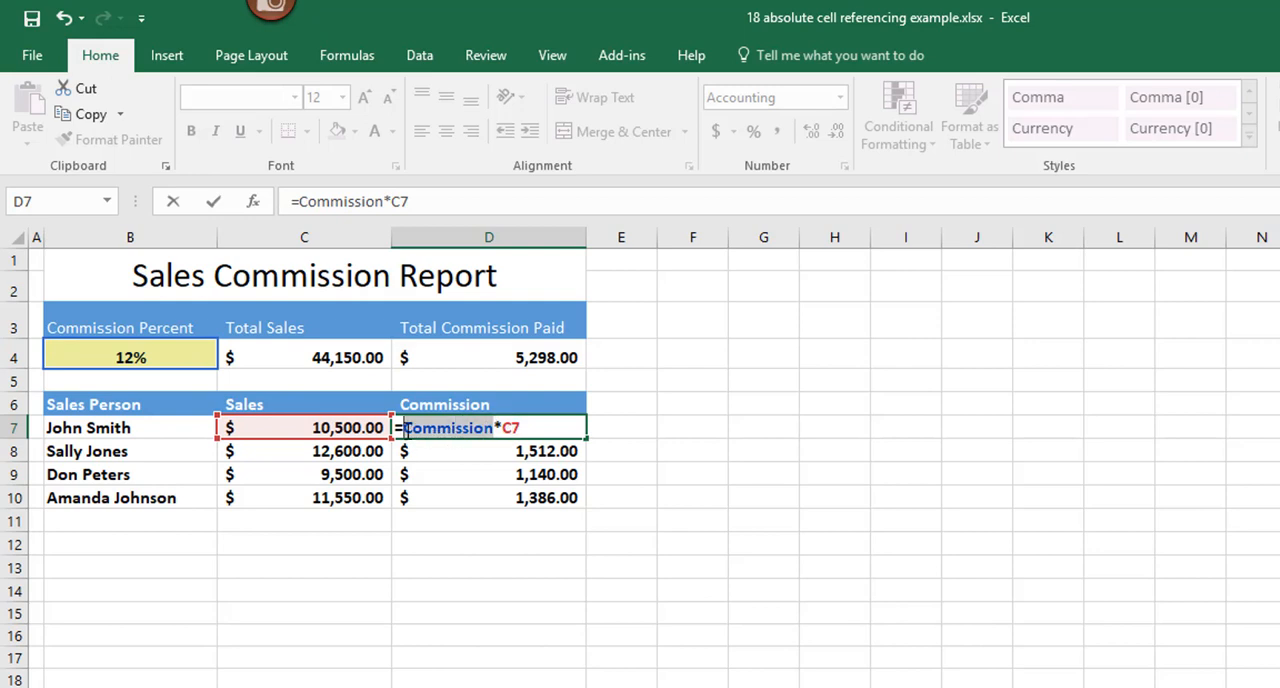
key(BackSpace)
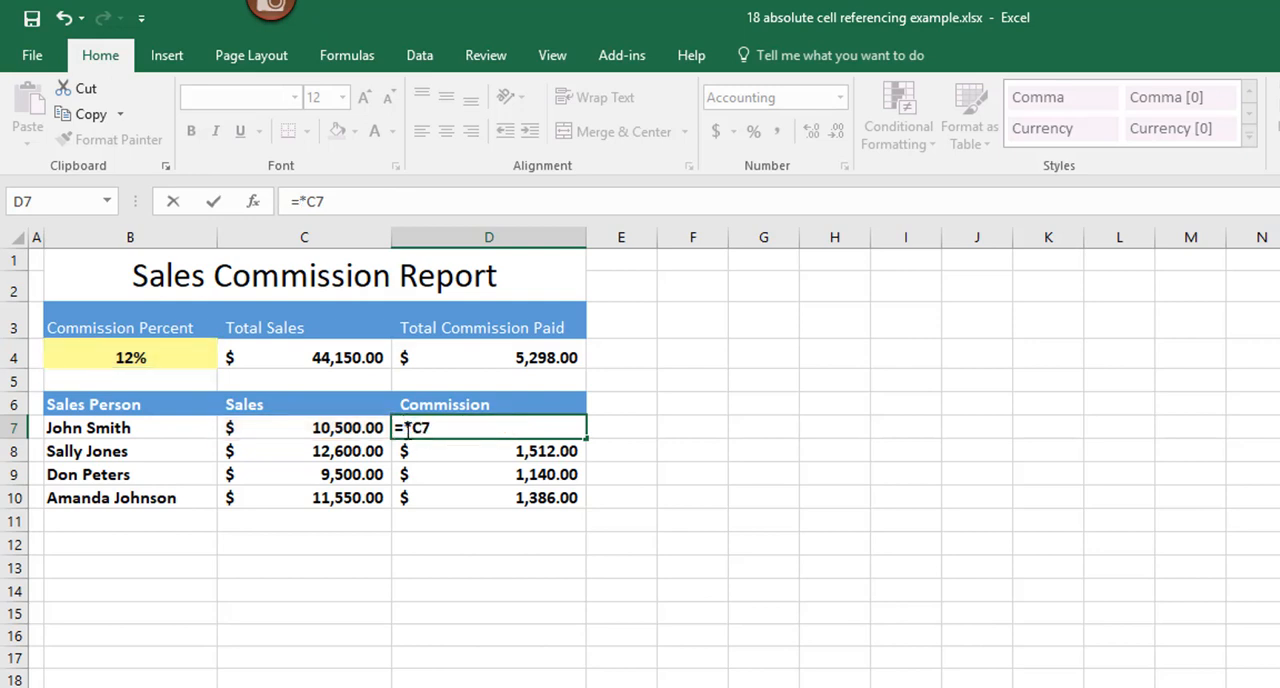
text(C)
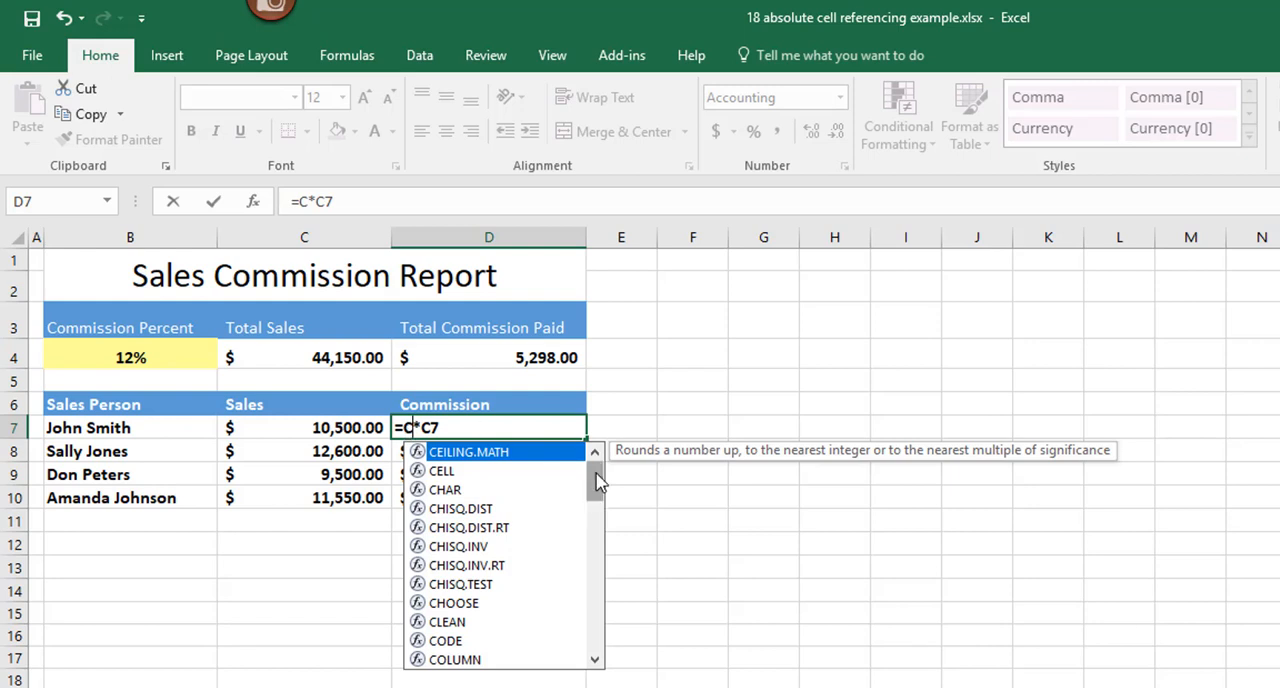
drag(597, 482, 597, 512)
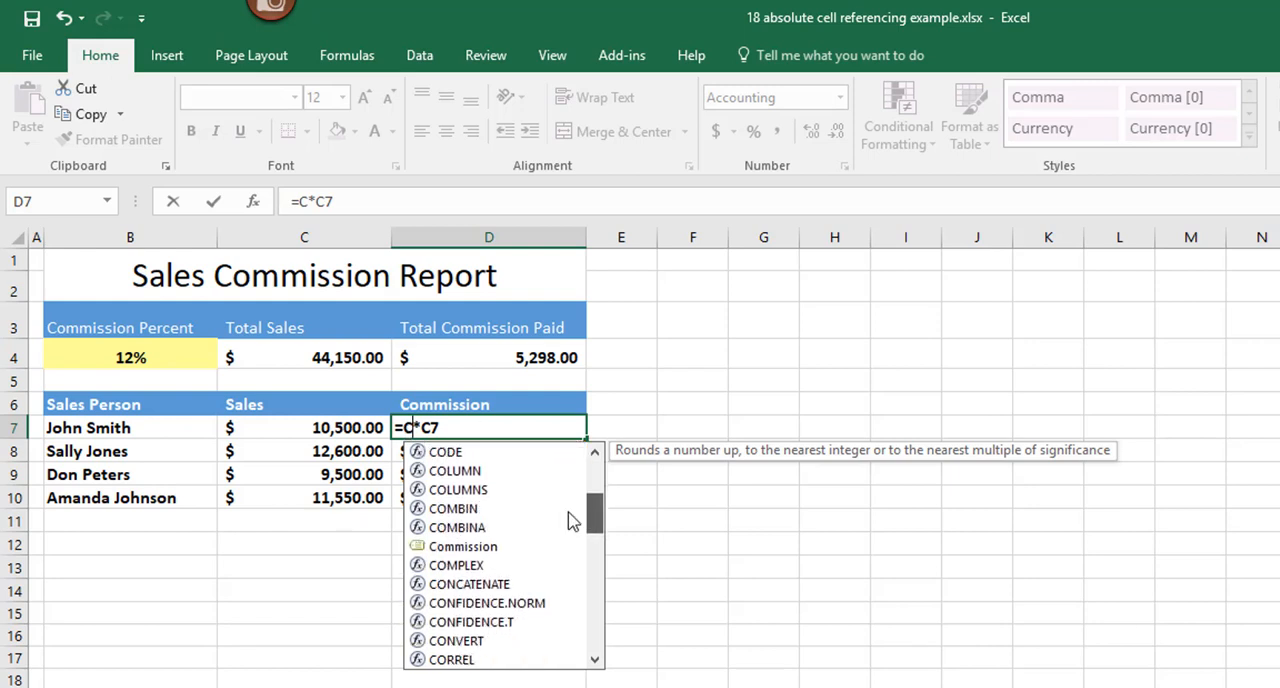
click(448, 552)
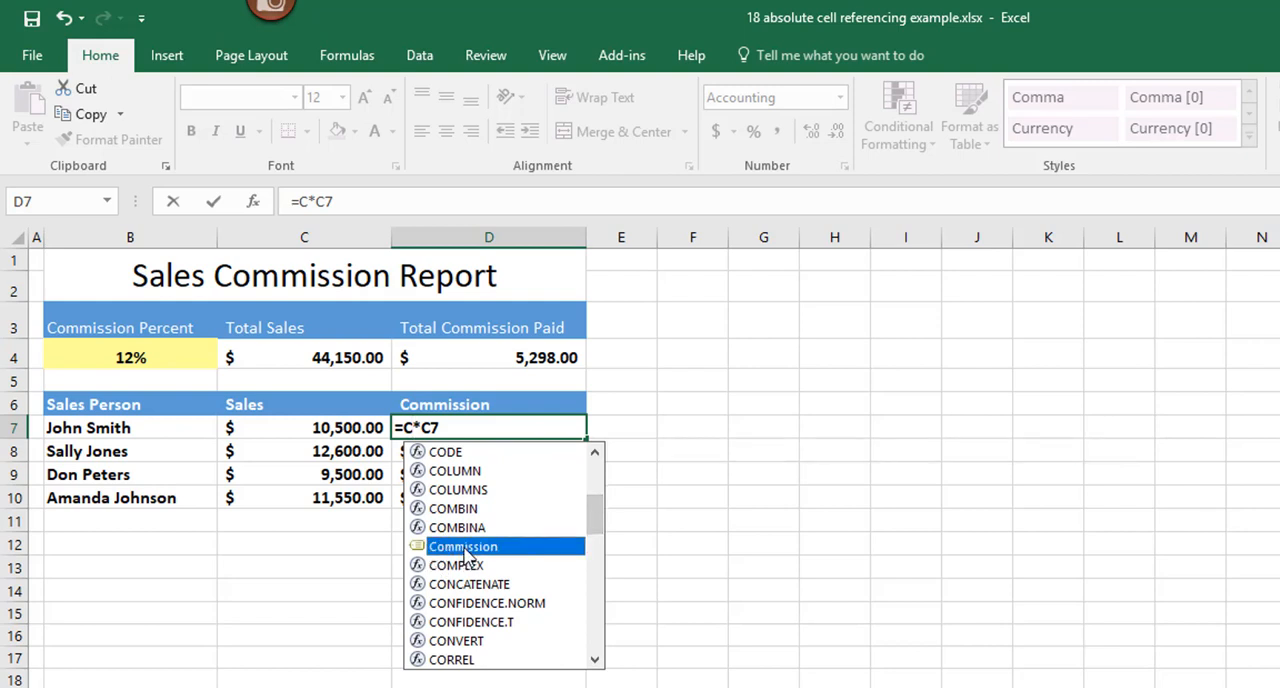
double_click(463, 553)
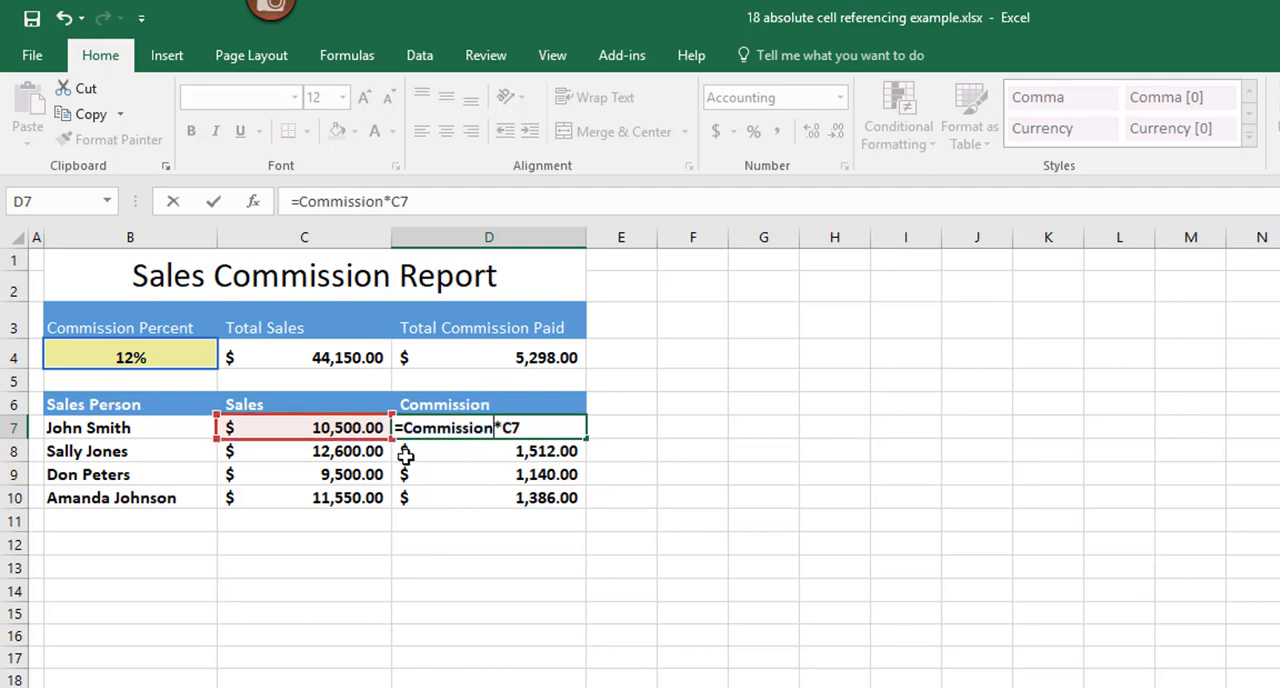
key(Return)
Step: Fill the commission formula from D7 down to D10 and check the formula in each of those cells
click(558, 428)
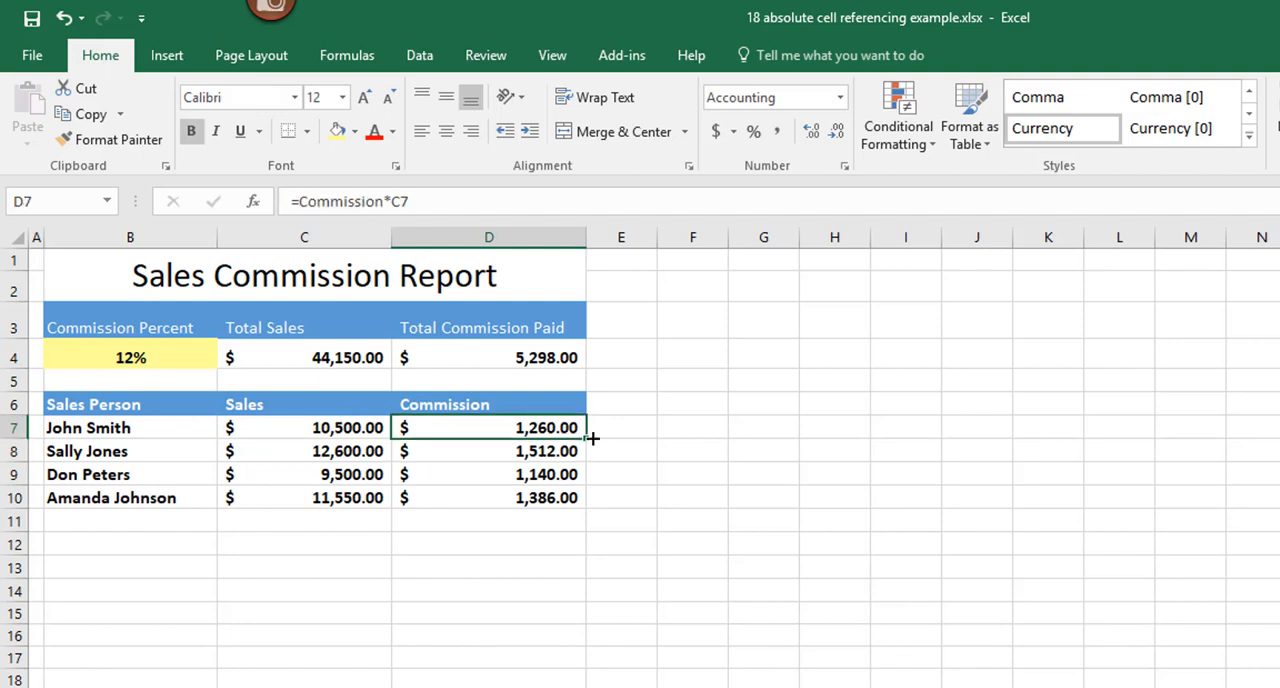
drag(586, 437, 566, 498)
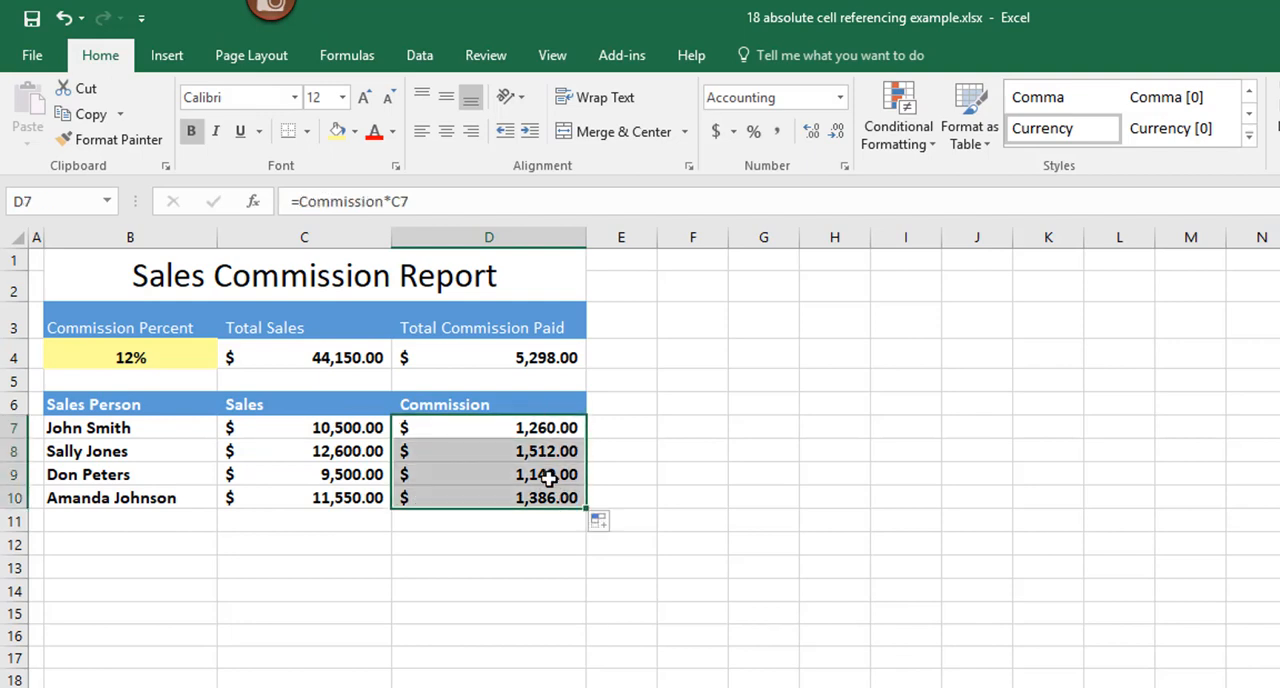
click(557, 428)
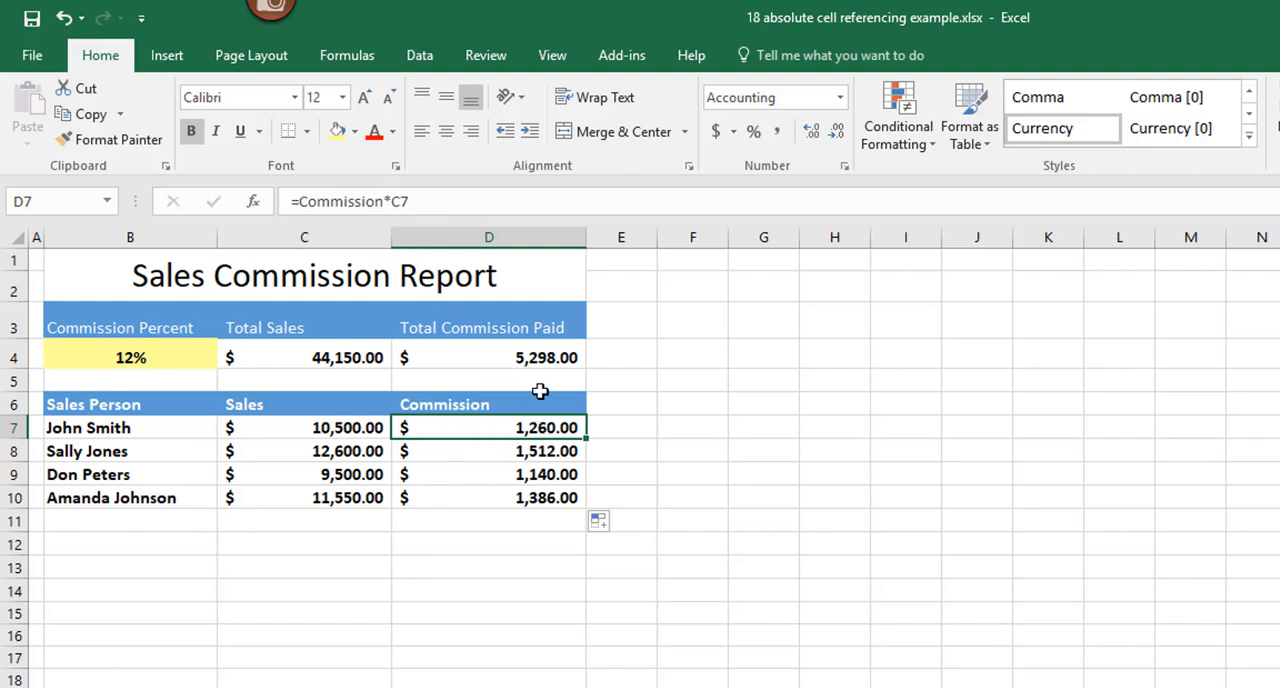
click(563, 453)
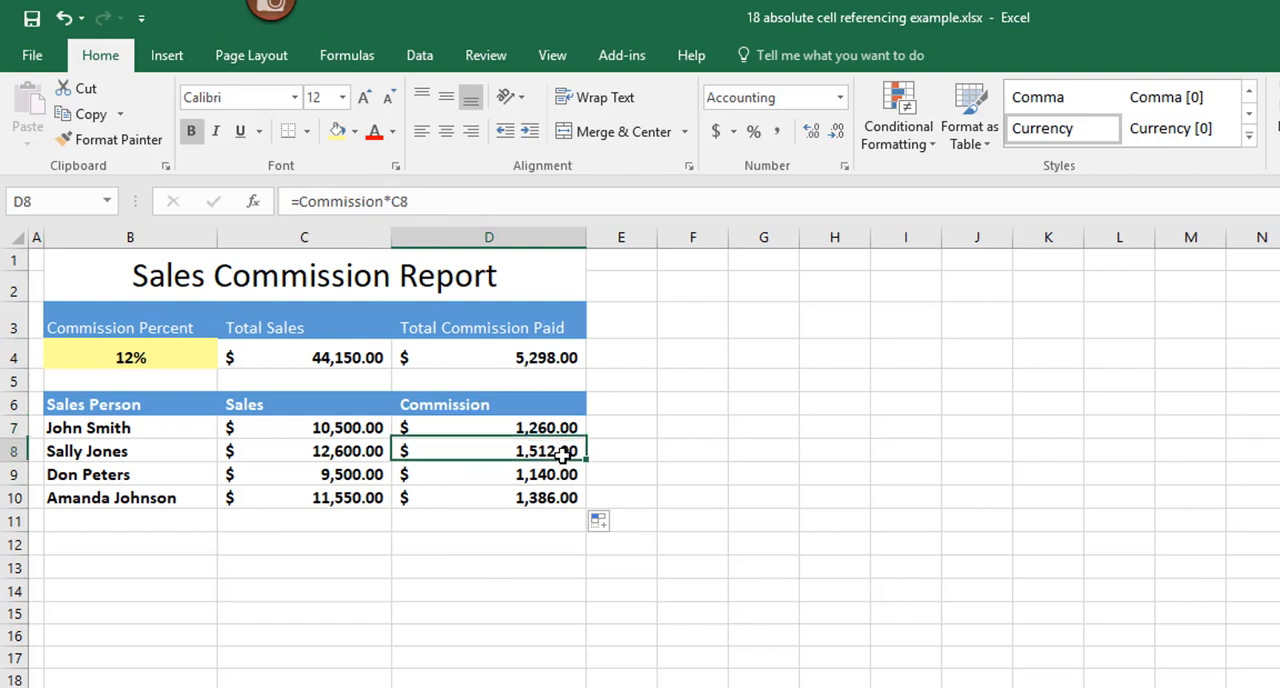
click(563, 474)
click(565, 498)
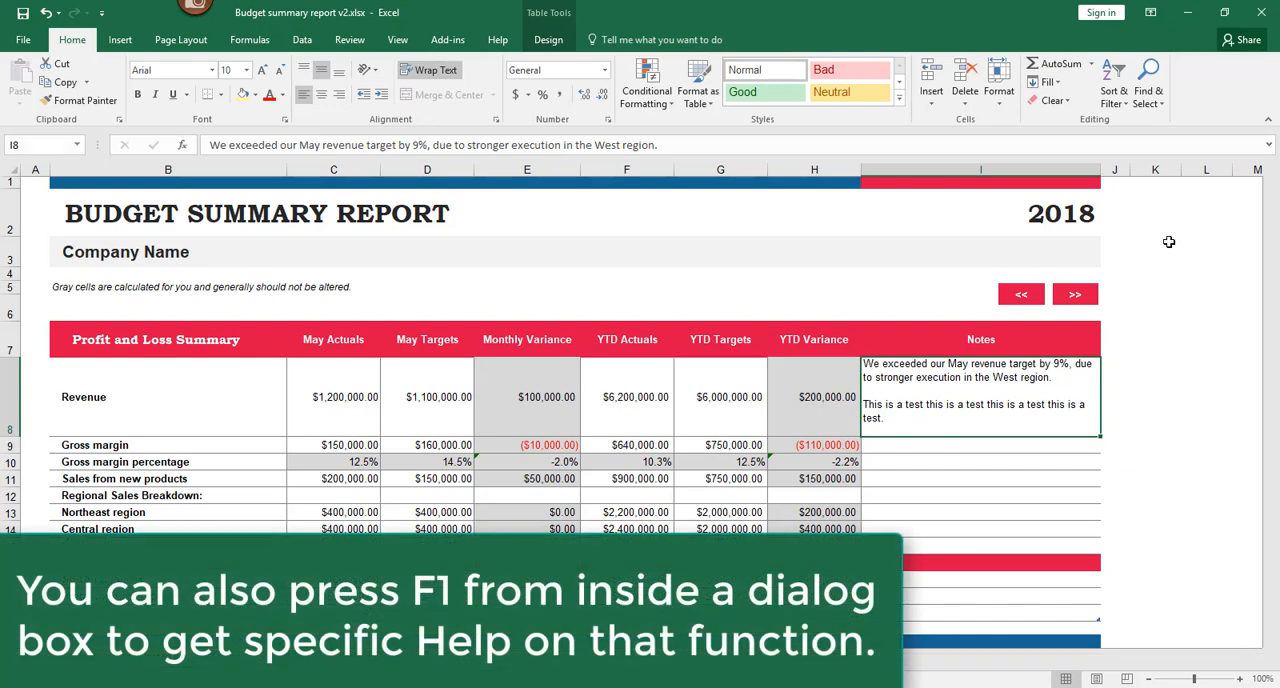
Step: Open the Excel Help pane from the Budget Summary sheet and close it again
key(F1)
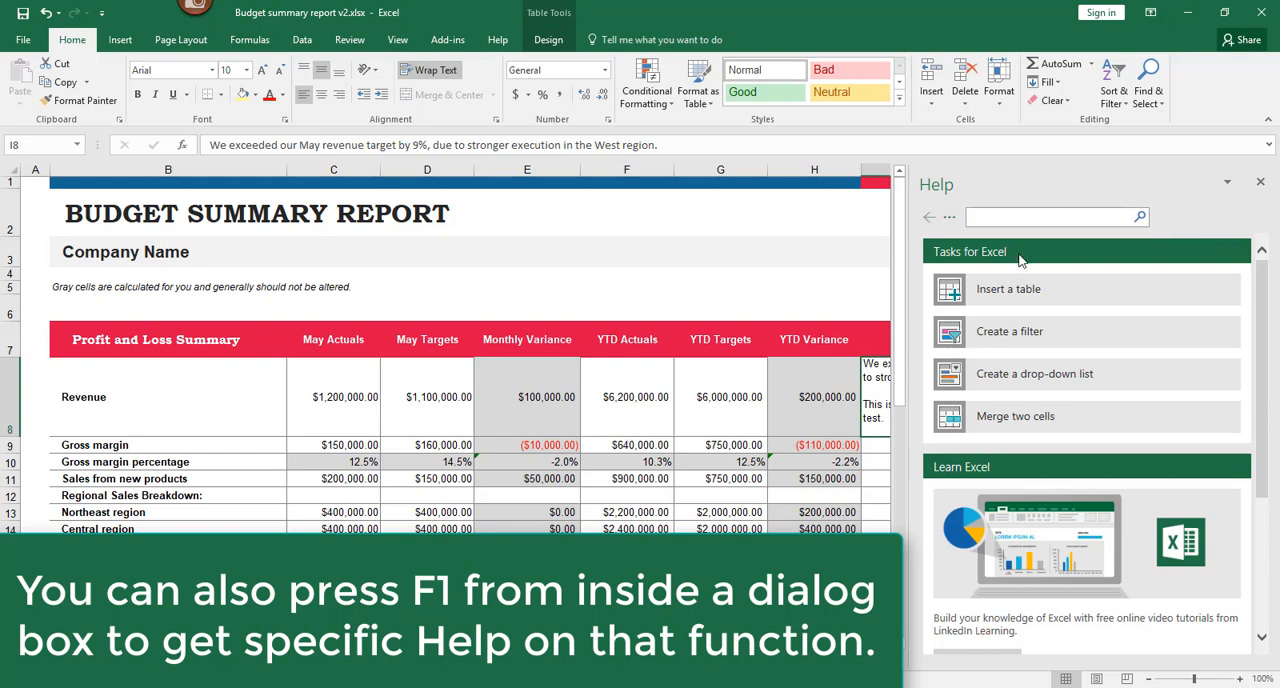
click(1261, 185)
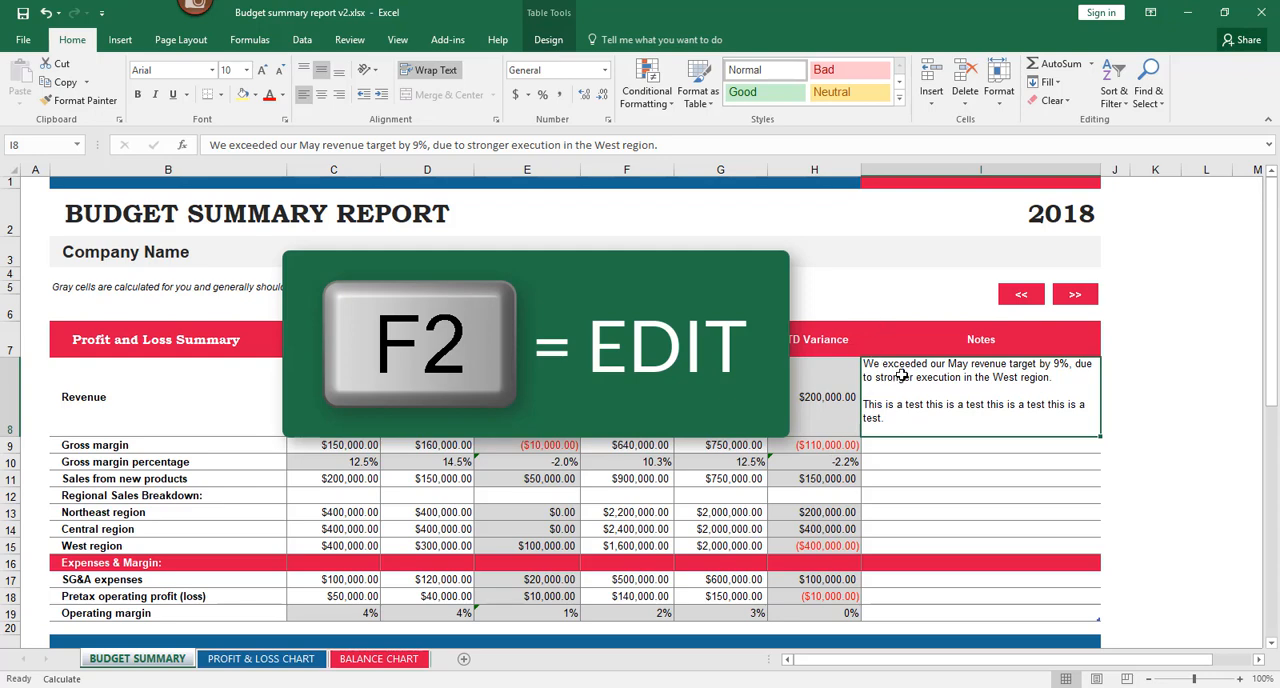
Step: Open the Revenue note in I8 for in-cell editing, cancel, reopen it, and leave the cell by selecting K8
key(F2)
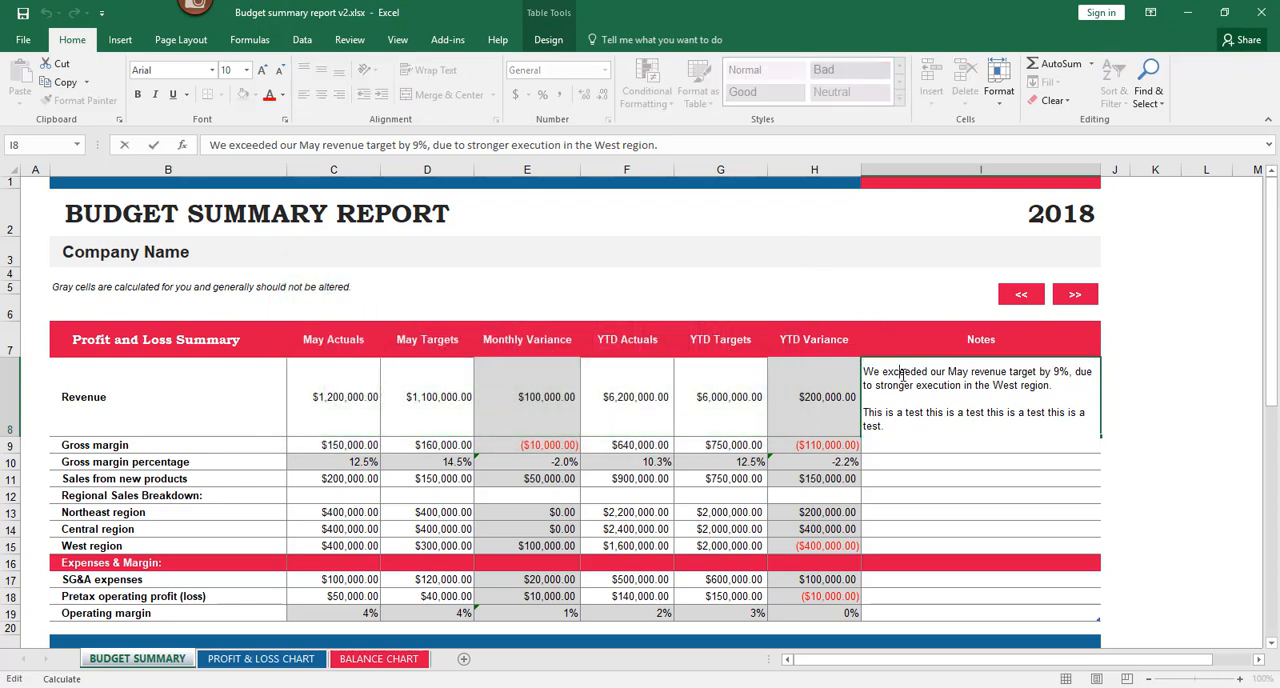
key(Escape)
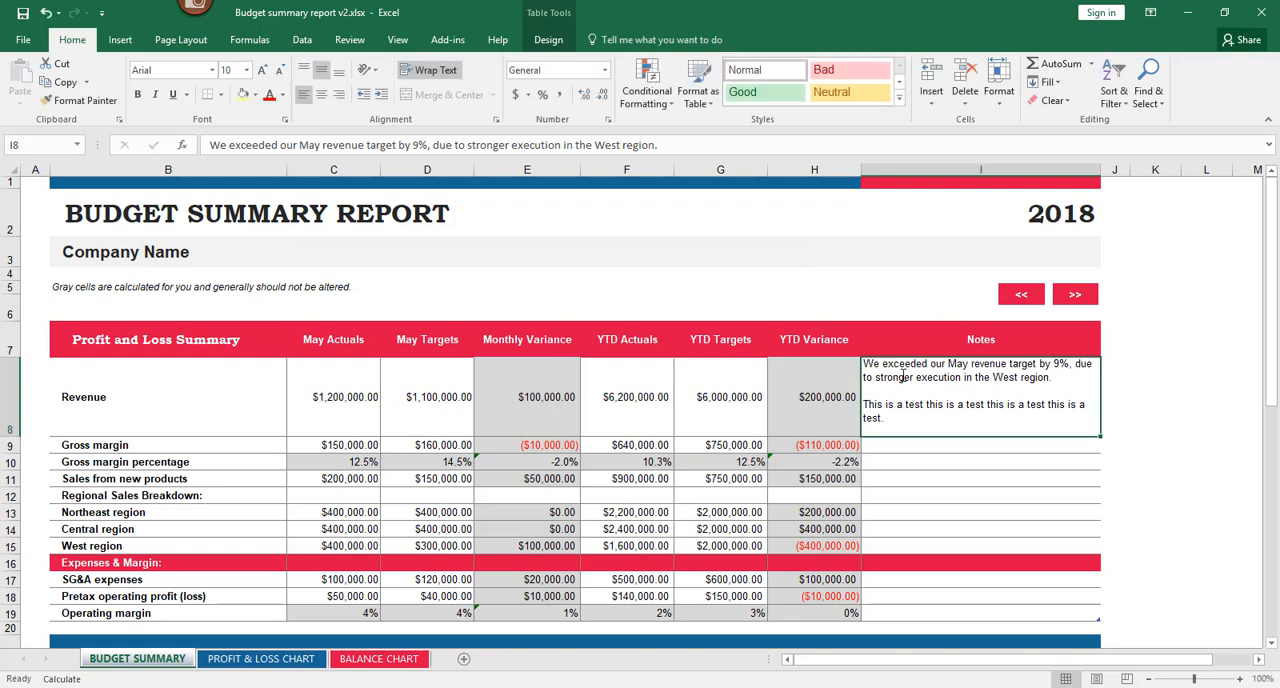
key(F2)
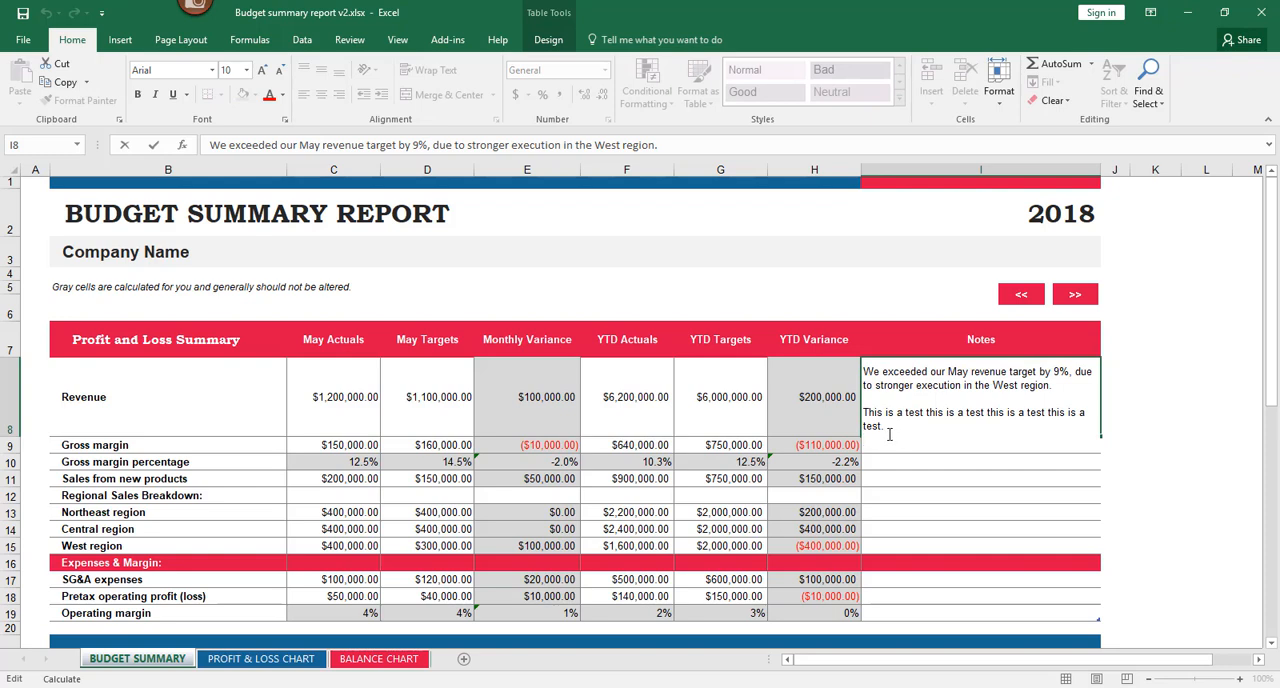
click(1139, 373)
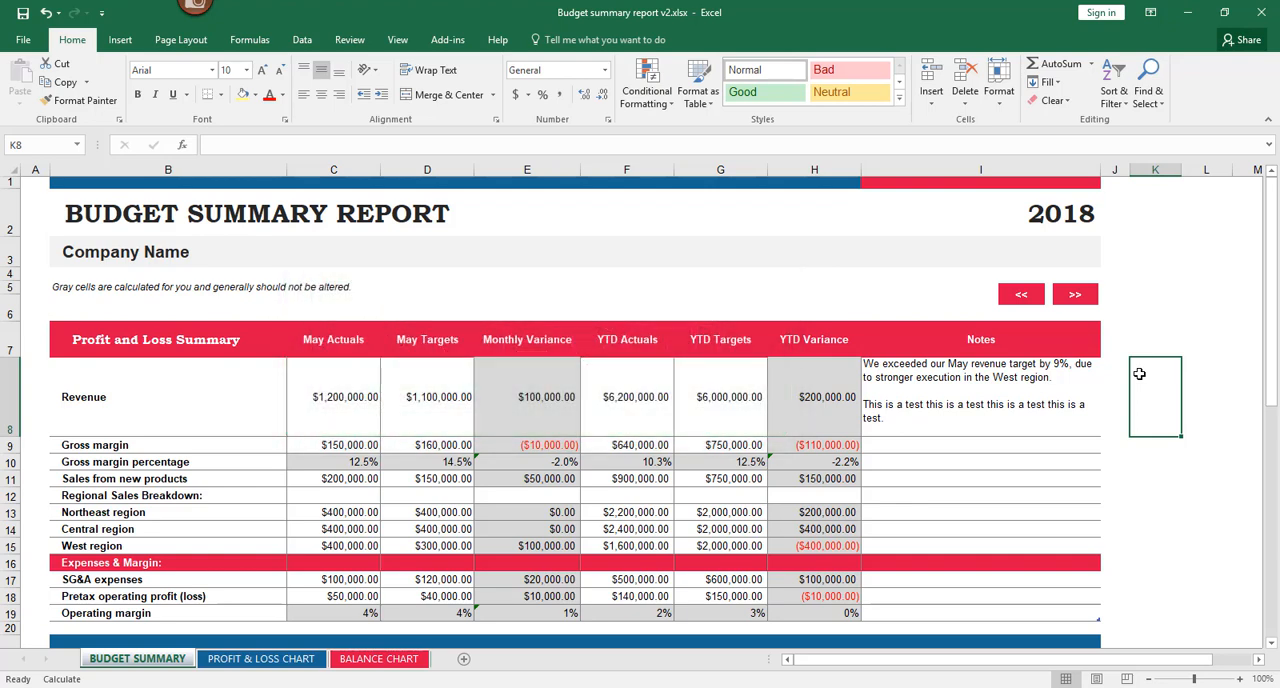
Step: Use Go To to jump to cell B40 on the Budget Summary sheet
key(F5)
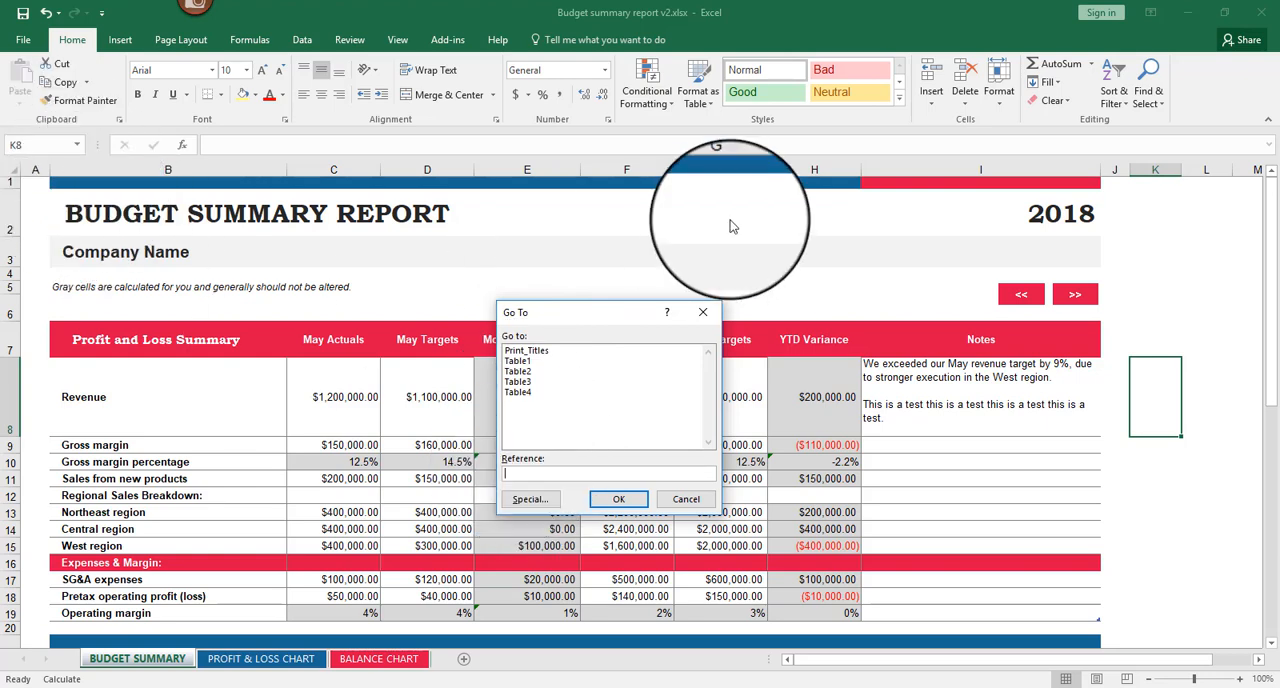
text(b40)
click(619, 500)
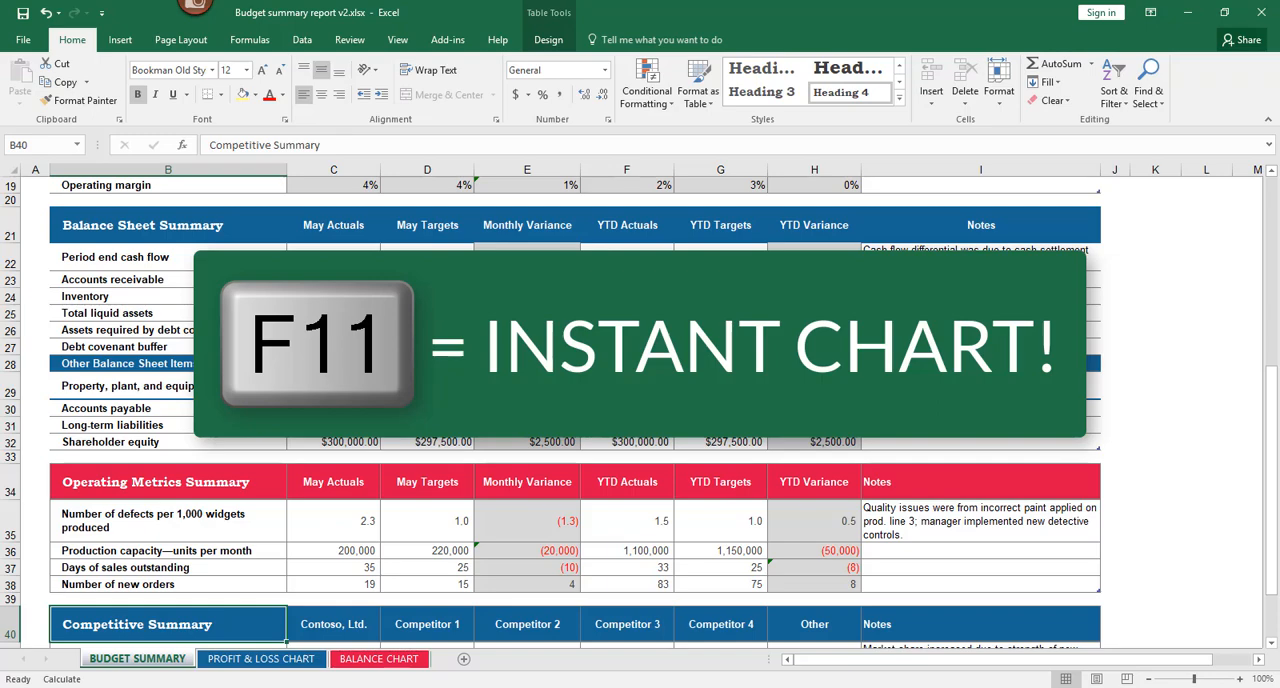
Step: Create an instant chart from the Profit and Loss Summary range B7:H15
scroll(497, 328, up, 6)
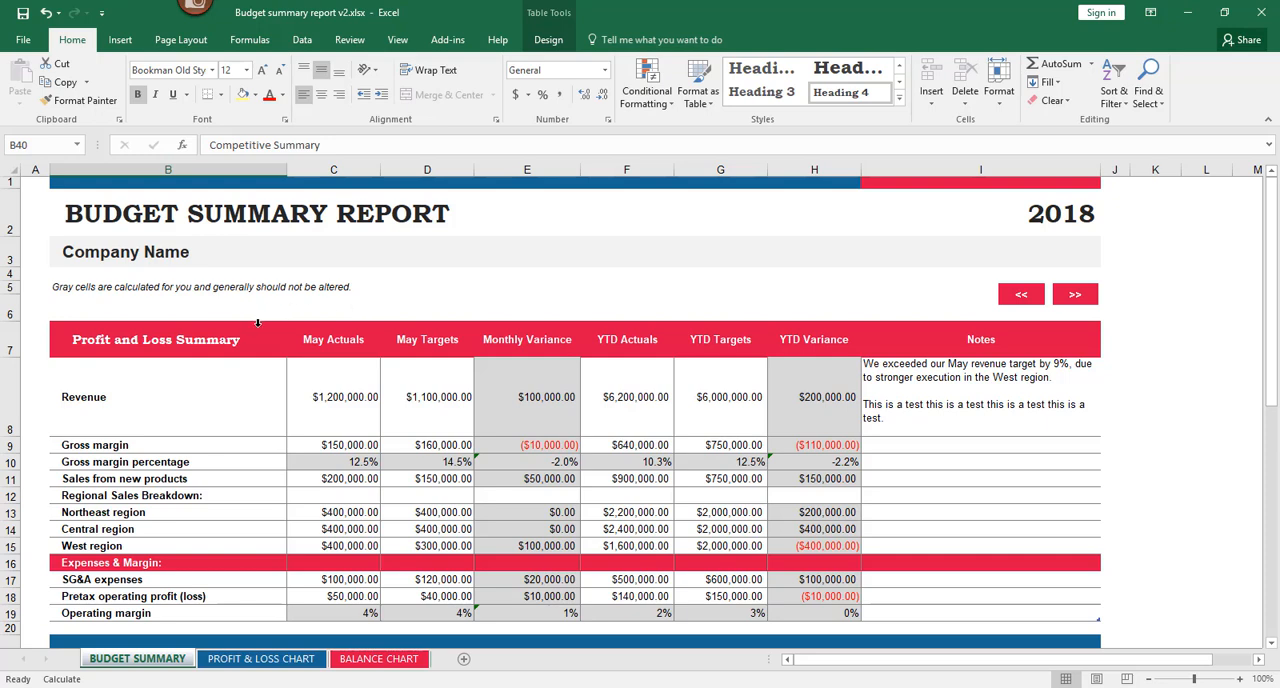
drag(159, 339, 830, 548)
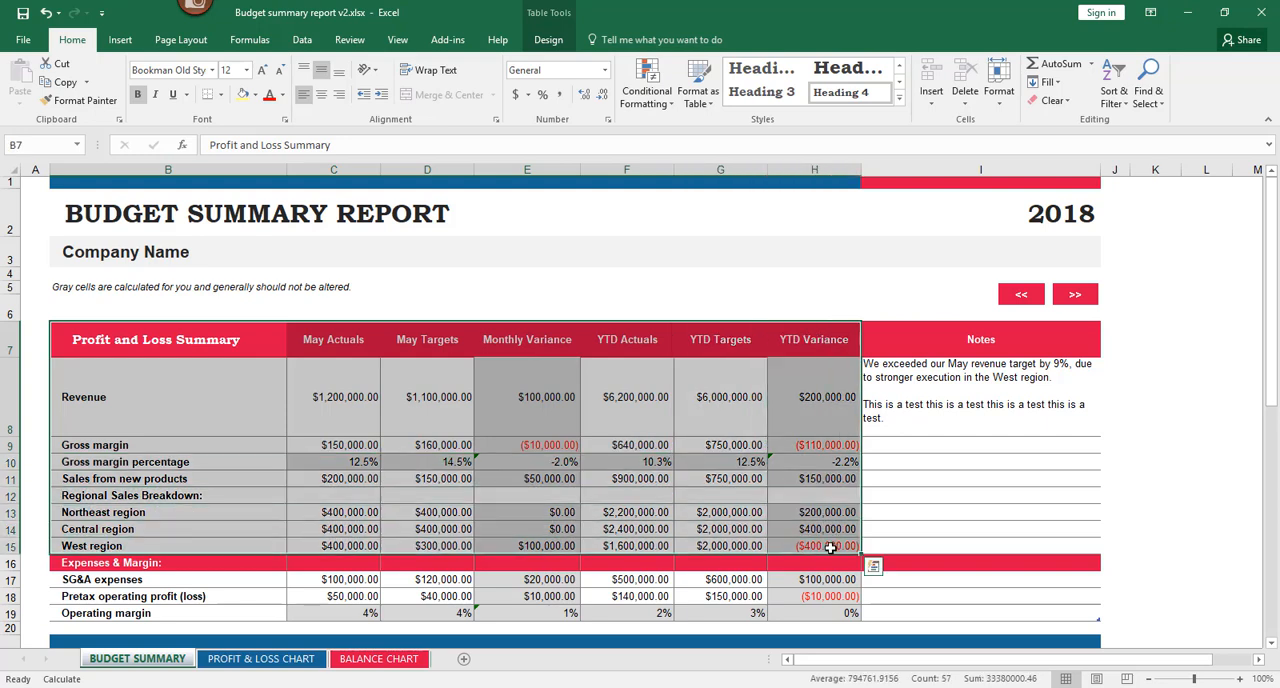
key(F11)
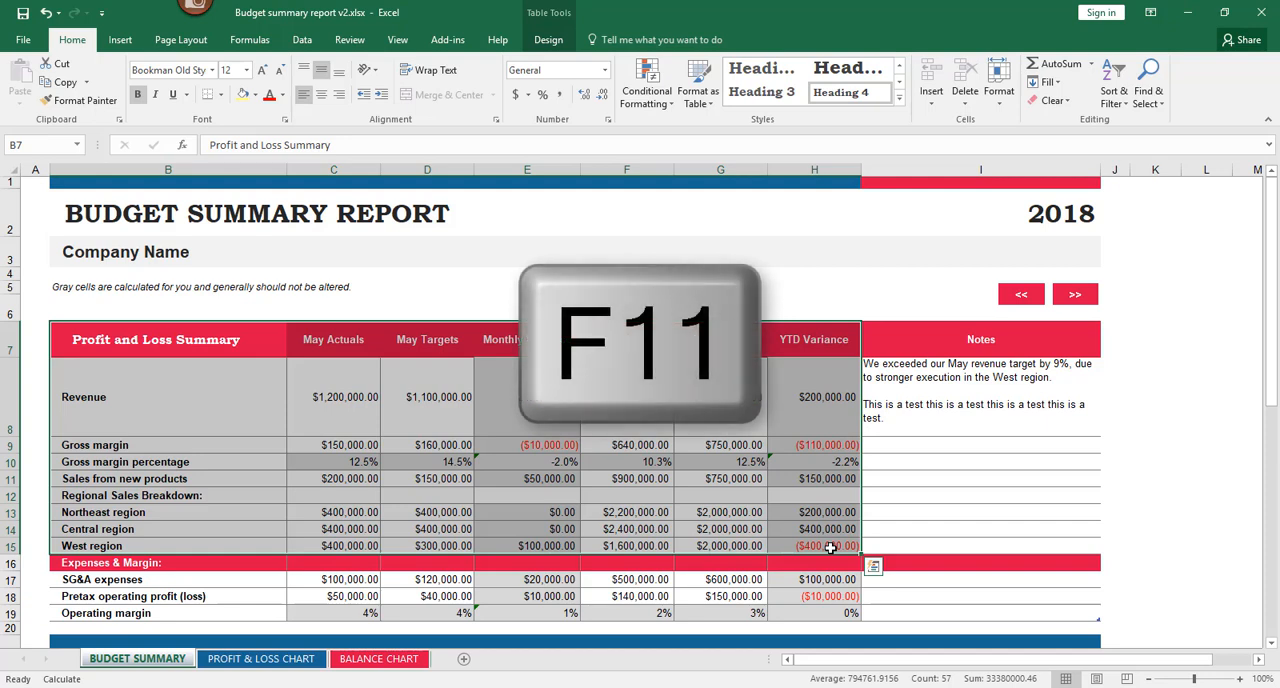